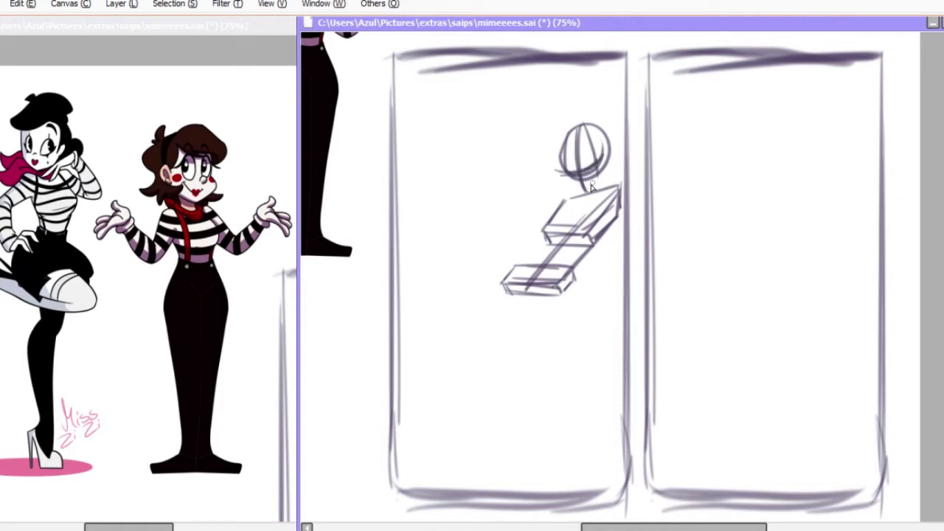
Sketch the shoulder, hanging arm and both legs of the rough leaning figure in the left frame.
left_click_drag(591, 188, 624, 177)
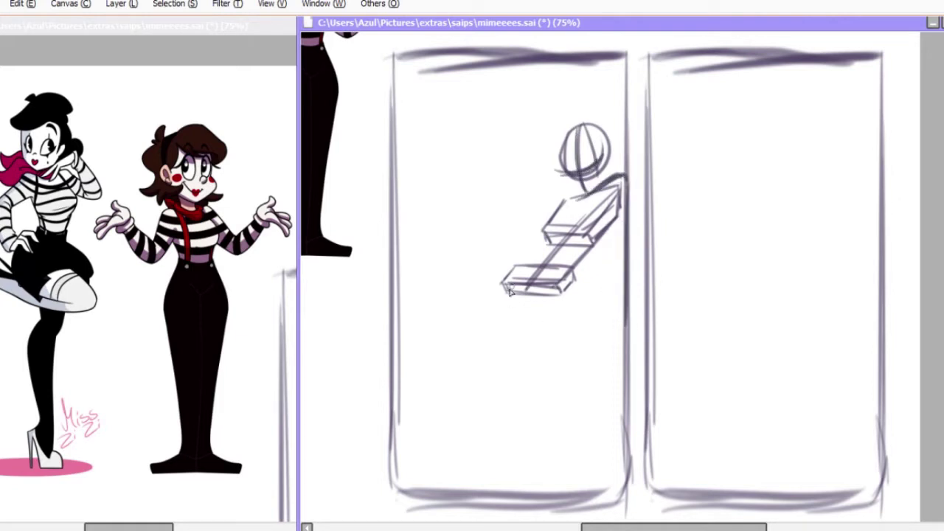
mouse_move(542, 290)
left_mouse_down()
mouse_move(493, 365)
mouse_move(601, 475)
mouse_move(490, 376)
mouse_move(389, 472)
left_mouse_up()
left_click_drag(622, 217, 618, 350)
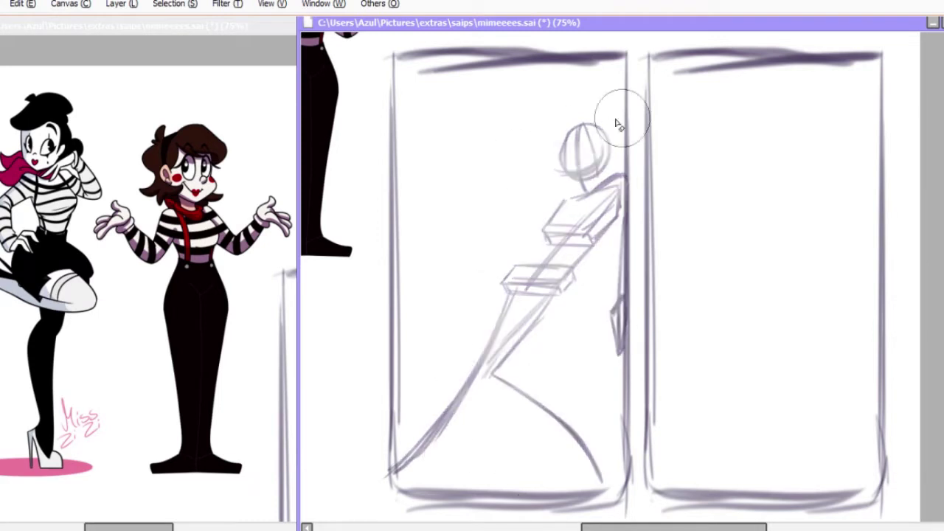
Rough out a second leaning figure in the right frame, with head, torso, hips, spread legs and raised arm.
left_click_drag(653, 132, 656, 130)
mouse_move(685, 193)
left_mouse_down()
mouse_move(638, 196)
mouse_move(666, 230)
left_mouse_up()
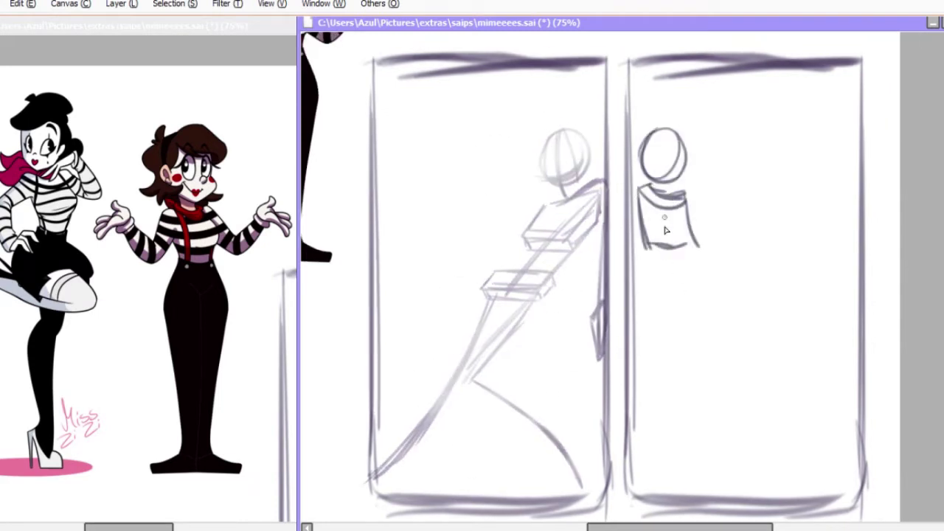
mouse_move(688, 313)
left_mouse_down()
mouse_move(662, 332)
mouse_move(695, 415)
mouse_move(848, 472)
mouse_move(800, 401)
left_mouse_up()
left_click_drag(654, 237, 662, 249)
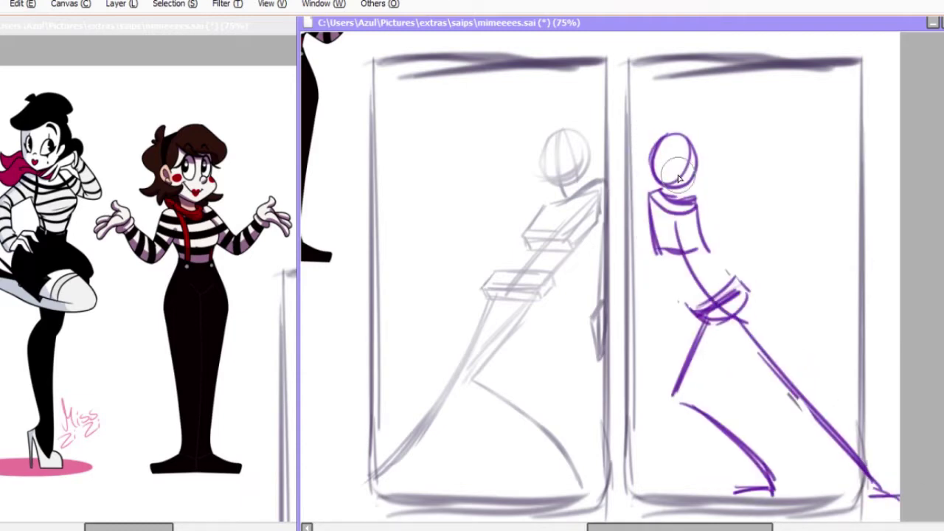
mouse_move(637, 129)
left_mouse_down()
mouse_move(651, 236)
mouse_move(663, 259)
left_mouse_up()
key("ctrl+d")
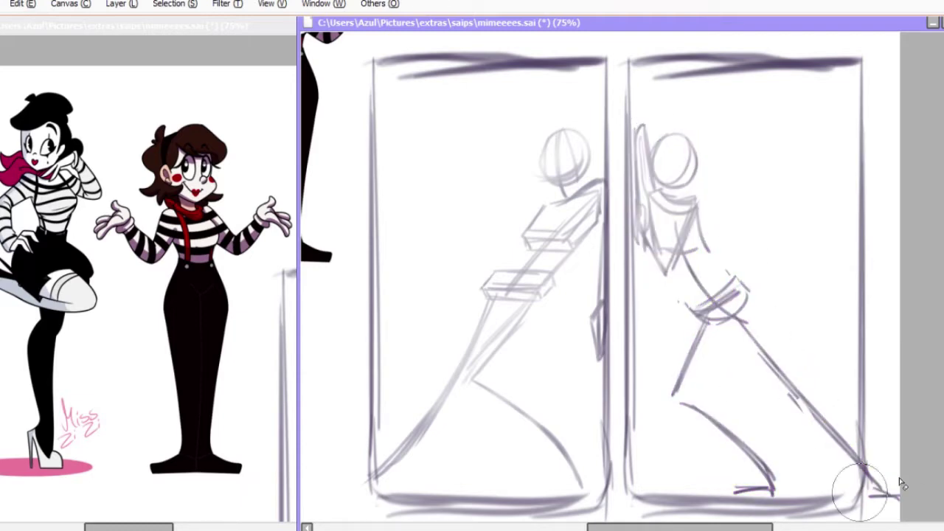
Outline the left figure's head over the rough sketch, including the jaw and ear.
key("Tab")
scroll(843, 484, "down", 3)
key("Tab")
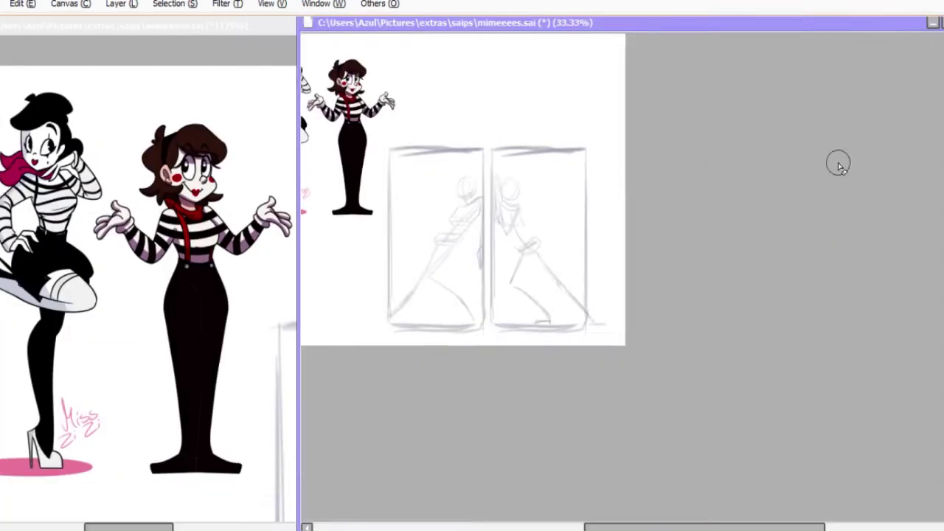
scroll(838, 163, "up", 5)
left_click_drag(605, 233, 626, 185)
mouse_move(583, 111)
left_mouse_down()
mouse_move(551, 221)
mouse_move(612, 229)
left_mouse_up()
left_click_drag(630, 132, 623, 188)
left_click_drag(549, 125, 627, 99)
mouse_move(627, 129)
left_mouse_down()
mouse_move(636, 200)
mouse_move(646, 180)
left_mouse_up()
key("Return")
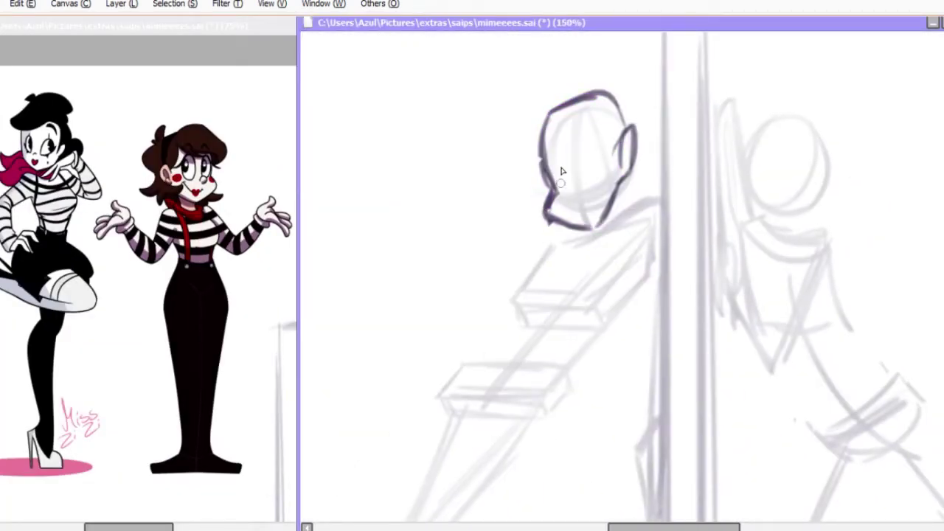
Outline the left figure's neck, chest, waist and hips, and its arm hanging along the wall.
mouse_move(604, 227)
left_mouse_down()
mouse_move(660, 255)
mouse_move(562, 372)
left_mouse_up()
mouse_move(568, 232)
left_mouse_down()
mouse_move(508, 322)
mouse_move(432, 404)
left_mouse_up()
key("h")
mouse_move(522, 129)
left_mouse_down()
mouse_move(556, 234)
mouse_move(546, 391)
left_mouse_up()
mouse_move(516, 131)
left_mouse_down()
mouse_move(542, 464)
mouse_move(525, 469)
left_mouse_up()
left_click_drag(536, 215, 564, 251)
left_click_drag(643, 246, 647, 284)
left_click_drag(646, 283, 615, 350)
mouse_move(586, 210)
left_mouse_down()
mouse_move(679, 337)
mouse_move(632, 320)
mouse_move(562, 226)
mouse_move(543, 291)
left_mouse_up()
key("h")
Outline the left figure's bent front leg from thigh to ankle and finish it with a high-heeled shoe.
left_click_drag(479, 372, 631, 225)
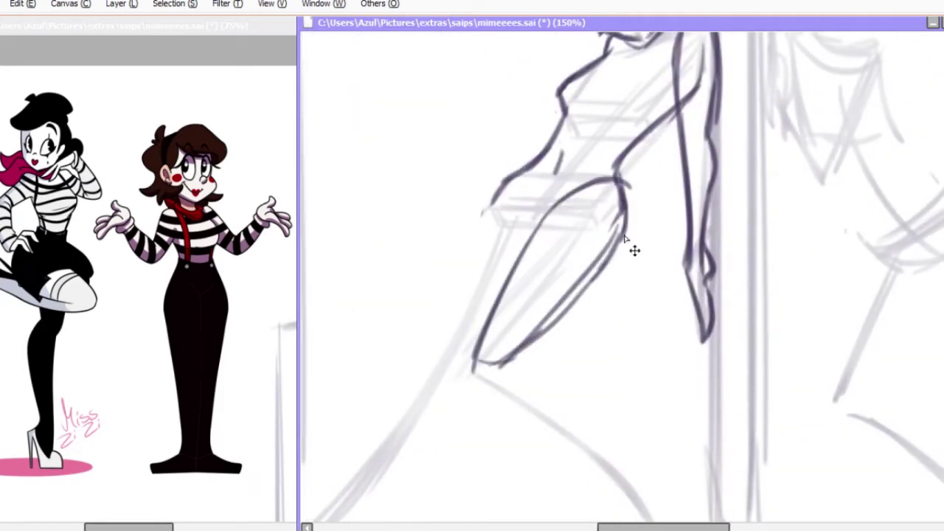
key("h")
left_click_drag(428, 278, 579, 402)
mouse_move(461, 240)
left_mouse_down()
mouse_move(501, 257)
mouse_move(594, 404)
left_mouse_up()
left_click_drag(542, 461, 594, 466)
left_click_drag(535, 421, 575, 465)
left_click_drag(597, 395, 612, 464)
key("h")
mouse_move(528, 446)
left_mouse_down()
mouse_move(522, 389)
mouse_move(539, 401)
left_mouse_up()
key("h")
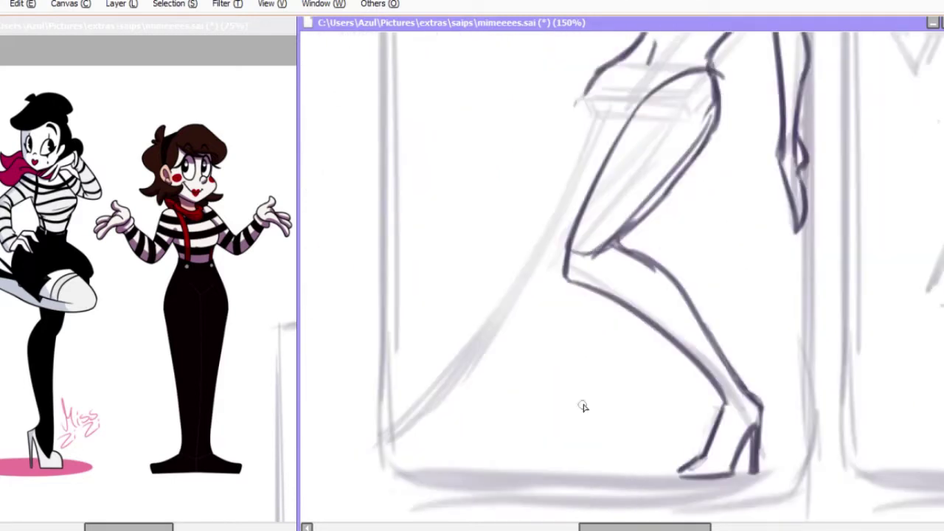
Sketch the left figure's stretched back leg with thigh, knee and shin, plus a ground line for its foot.
left_click_drag(570, 103, 511, 292)
left_click_drag(549, 265, 510, 294)
left_click_drag(531, 236, 418, 405)
left_click_drag(567, 250, 452, 399)
left_click_drag(373, 442, 453, 442)
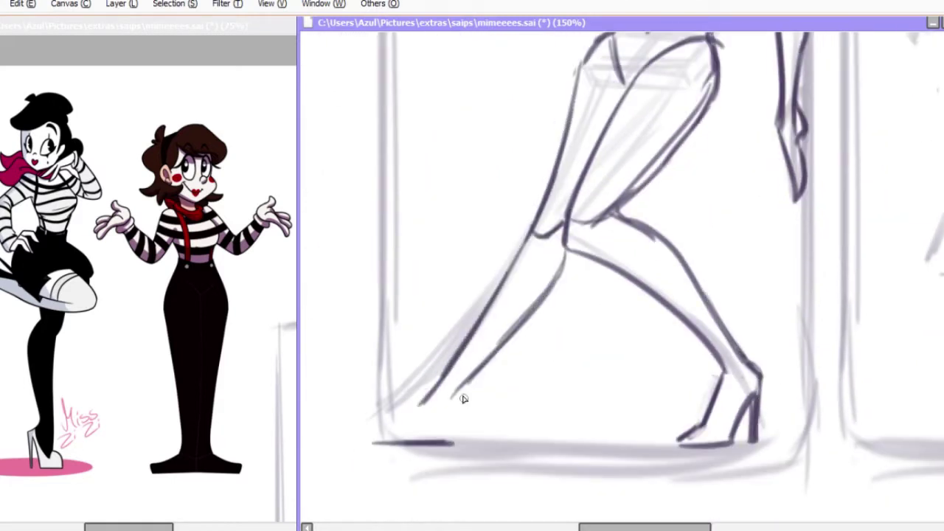
Duplicate the left figure's high-heeled shoe and place the copy at the end of the back leg.
mouse_move(679, 354)
left_mouse_down()
mouse_move(739, 391)
mouse_move(402, 391)
mouse_move(420, 385)
left_mouse_up()
key("ctrl+c")
key("ctrl+v")
key("Return")
key("Tab")
key("Tab")
Redraw the left figure's back leg as a longer, straighter line from the hip down to the pasted shoe.
mouse_move(583, 110)
left_mouse_down()
mouse_move(520, 347)
mouse_move(444, 366)
mouse_move(451, 388)
left_mouse_up()
key("Return")
left_click_drag(619, 74, 590, 130)
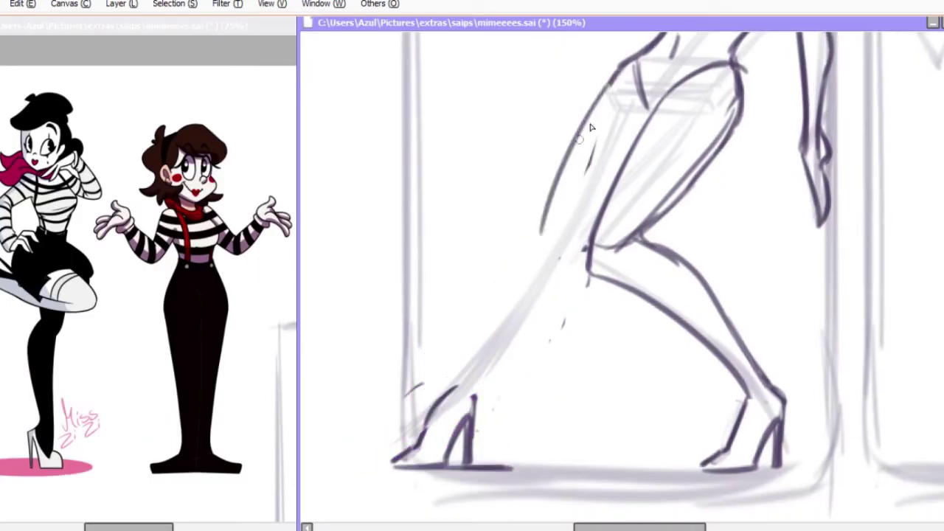
left_click_drag(542, 228, 451, 384)
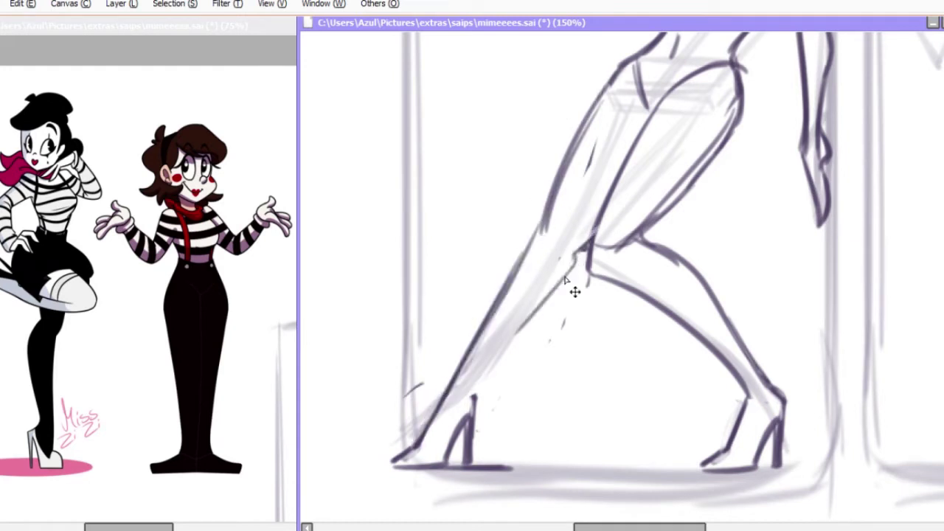
left_click_drag(547, 245, 590, 234)
left_click_drag(570, 272, 475, 409)
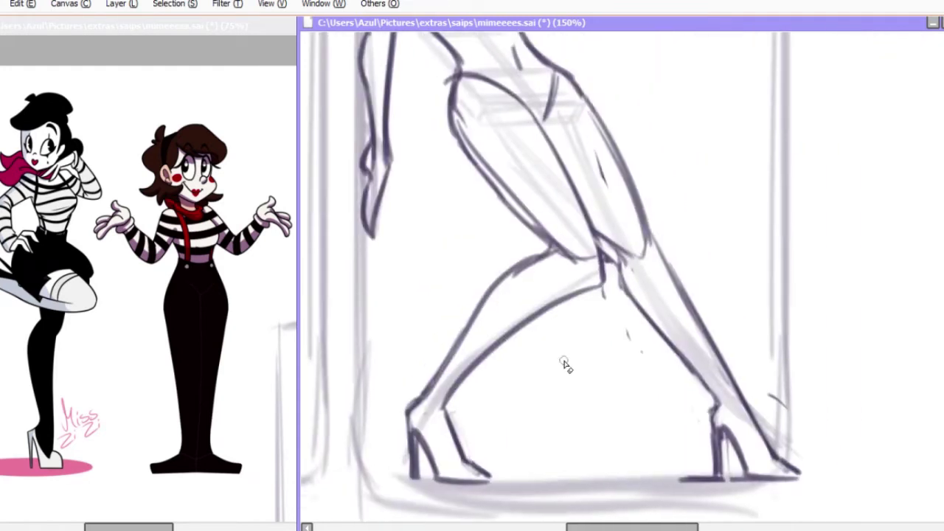
key("h")
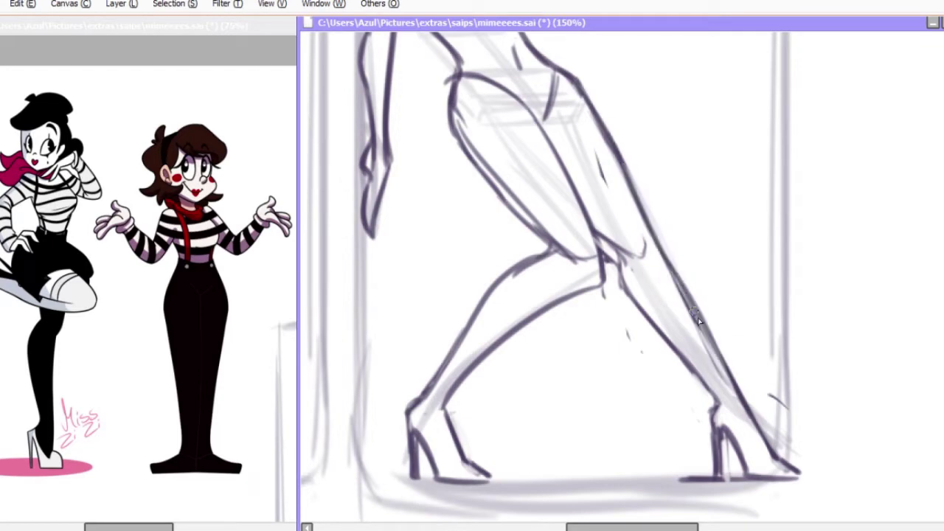
key("h")
Erase the left figure's hanging arm and redraw it from a lower shoulder, using joint circles and a straight guide.
scroll(516, 314, "up", 5)
scroll(517, 314, "right", 3)
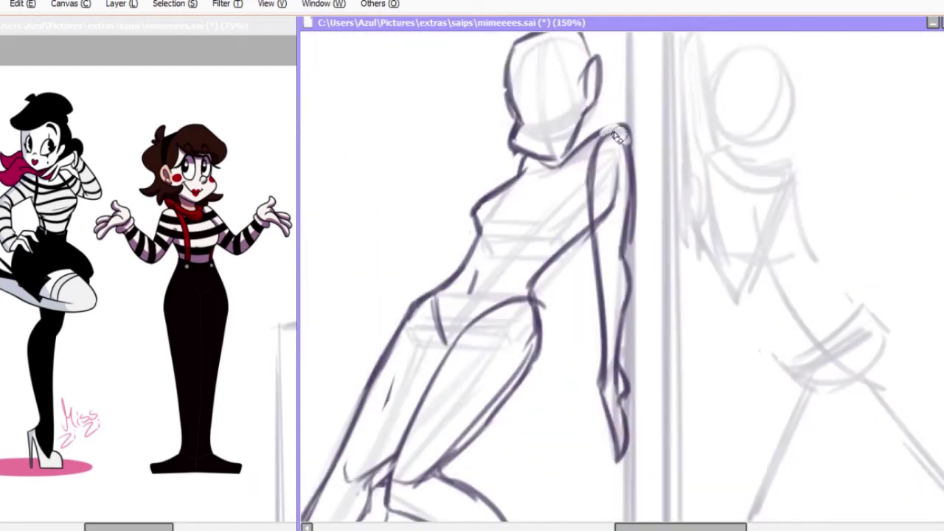
left_click_drag(618, 159, 612, 373)
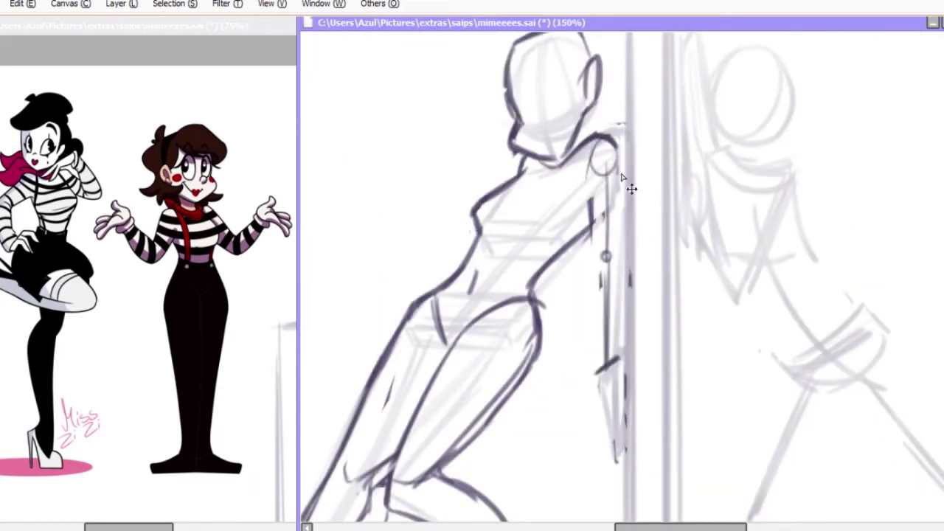
left_click_drag(627, 188, 618, 278)
mouse_move(594, 181)
left_mouse_down()
mouse_move(594, 258)
mouse_move(618, 276)
mouse_move(615, 349)
mouse_move(600, 340)
mouse_move(418, 368)
left_mouse_up()
key("h")
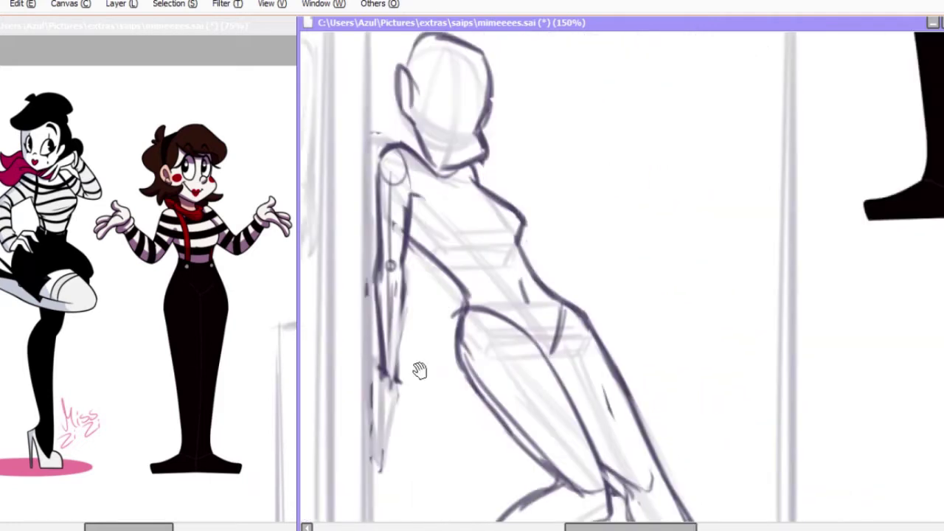
Complete the redrawn arm's forearm and add a wrist and hand resting against the wall.
left_click_drag(447, 177, 444, 235)
key("ctrl+t")
key("Return")
scroll(448, 338, "down", 1)
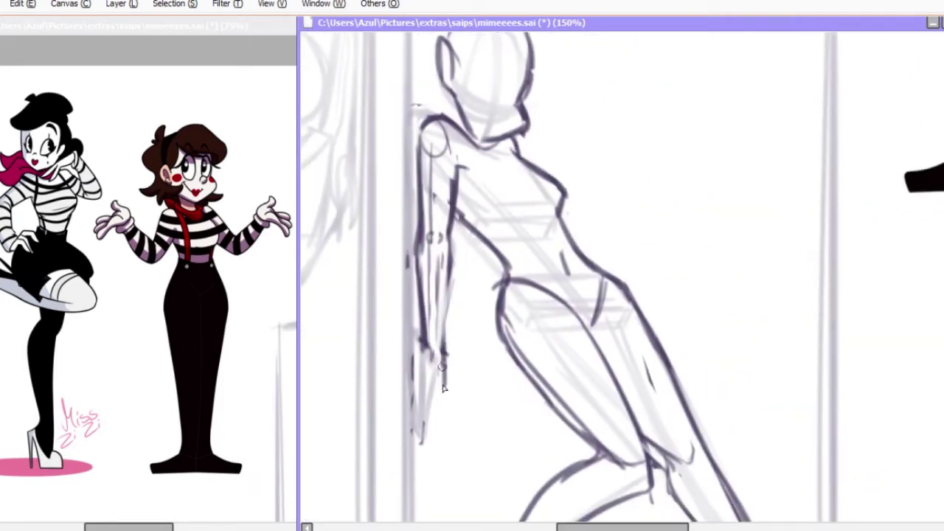
left_click_drag(436, 354, 426, 417)
key("h")
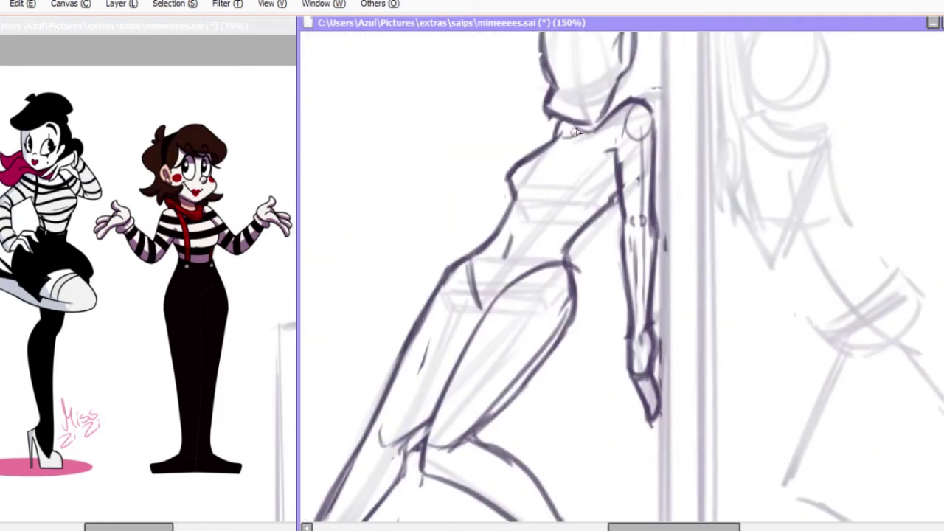
Add the left figure's far arm passing behind the torso, with its forearm reaching the other hand.
left_click_drag(572, 127, 610, 226)
mouse_move(597, 214)
left_mouse_down()
mouse_move(628, 332)
mouse_move(590, 240)
left_mouse_up()
mouse_move(594, 235)
left_mouse_down()
mouse_move(624, 333)
mouse_move(605, 276)
left_mouse_up()
left_click_drag(611, 305, 630, 356)
scroll(583, 208, "up", 1)
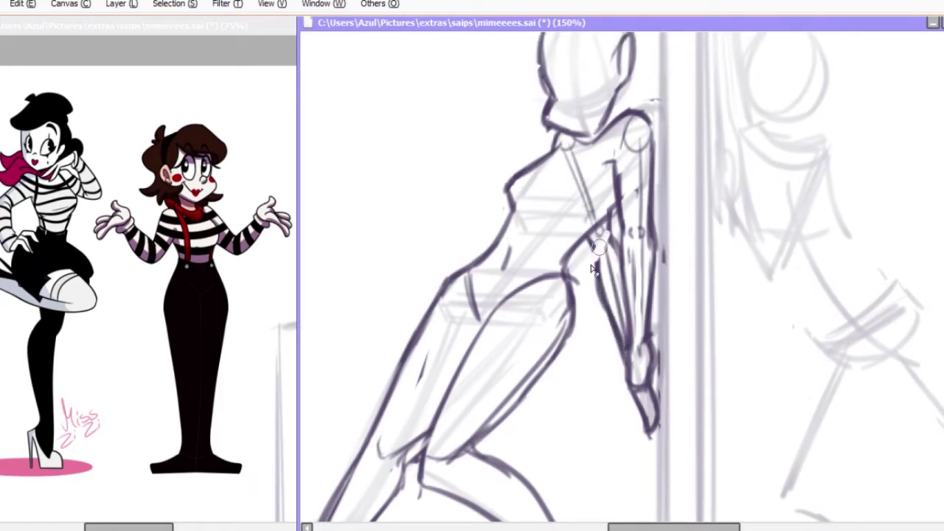
left_click_drag(590, 238, 603, 295)
scroll(597, 288, "down", 2)
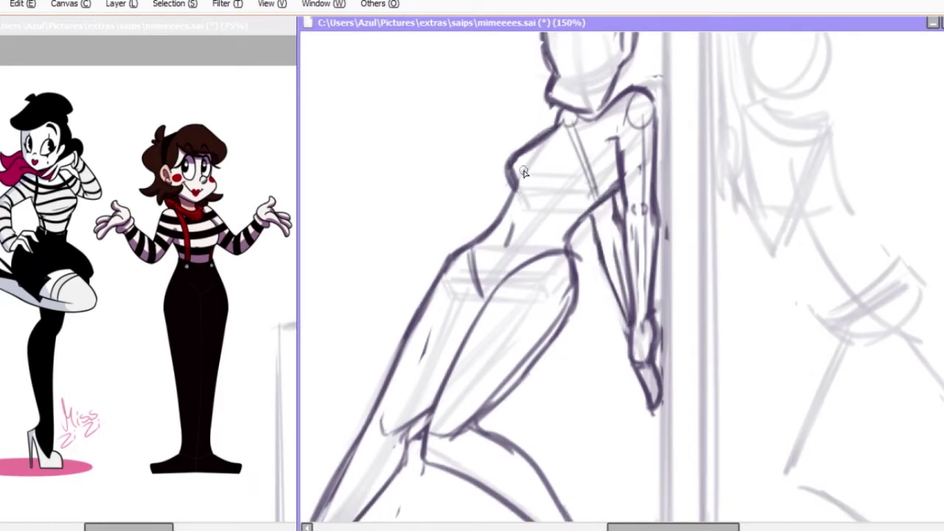
Outline the right figure's back of head, neck, shoulders, torso and hips over its rough sketch.
scroll(523, 172, "down", 2)
scroll(638, 187, "up", 1)
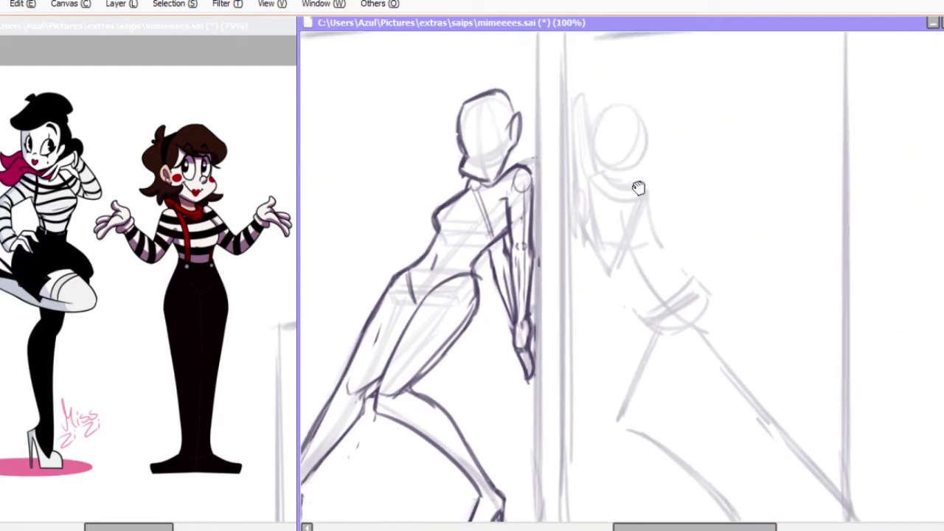
scroll(639, 187, "up", 2)
left_click_drag(594, 90, 617, 196)
mouse_move(500, 215)
left_mouse_down()
mouse_move(651, 270)
mouse_move(642, 347)
left_mouse_up()
left_click_drag(510, 256, 575, 424)
scroll(642, 327, "down", 3)
left_click_drag(516, 288, 639, 390)
left_click_drag(635, 265, 671, 398)
scroll(651, 298, "up", 2)
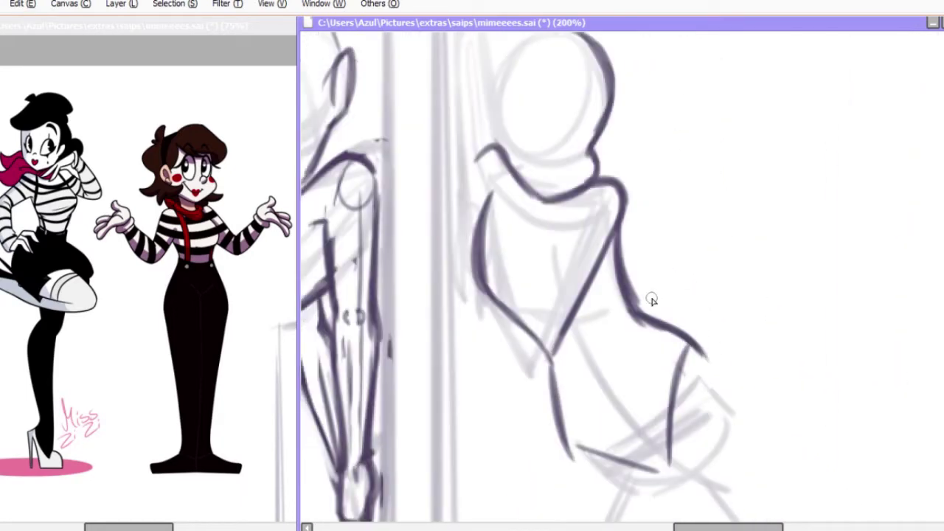
Outline the right figure's bent front leg, from the thigh through the knee and shin down to the foot.
scroll(652, 299, "down", 2)
left_click_drag(590, 223, 612, 355)
left_click_drag(534, 254, 565, 327)
left_click_drag(614, 347, 498, 449)
mouse_move(568, 339)
left_mouse_down()
mouse_move(461, 468)
mouse_move(553, 472)
left_mouse_up()
left_click_drag(614, 366, 511, 433)
key("ctrl+z")
key("h")
scroll(641, 431, "down", 1)
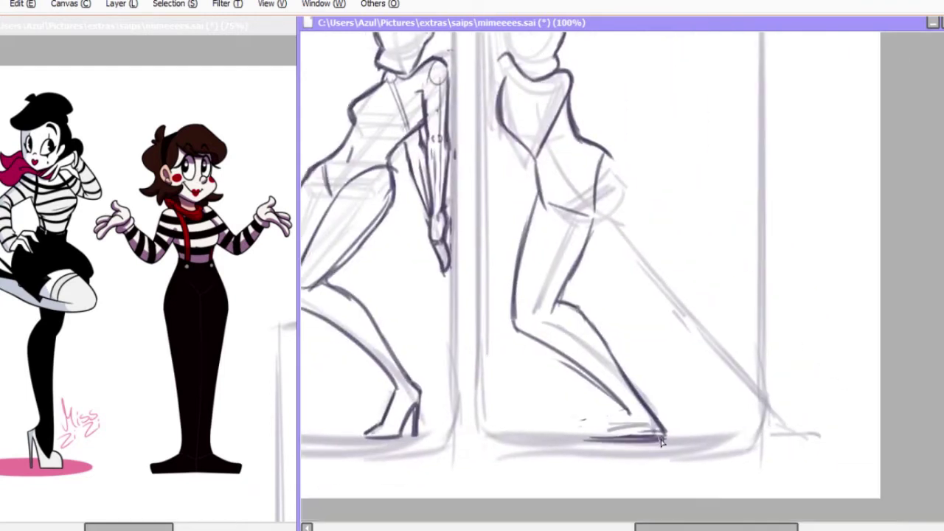
Outline the right figure's extended back leg with a knee joint and shin, and complete the front foot.
scroll(631, 415, "up", 1)
mouse_move(612, 193)
left_mouse_down()
mouse_move(664, 324)
mouse_move(690, 329)
mouse_move(761, 429)
left_mouse_up()
scroll(689, 329, "down", 1)
key("h")
left_click_drag(573, 391, 552, 381)
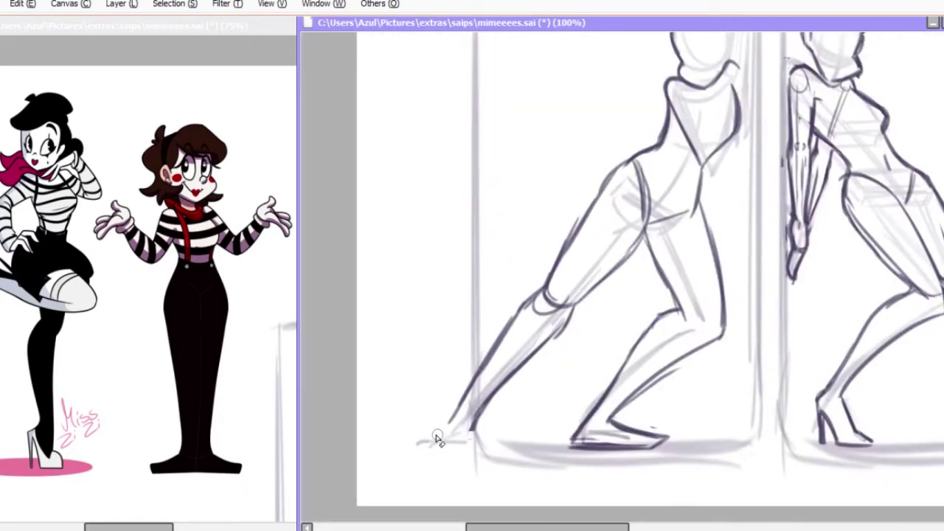
Erase the right figure's back leg and redraw its thigh, calf and foot with a fuller curve.
mouse_move(546, 317)
left_mouse_down()
mouse_move(447, 401)
mouse_move(480, 443)
left_mouse_up()
left_click_drag(630, 247, 484, 432)
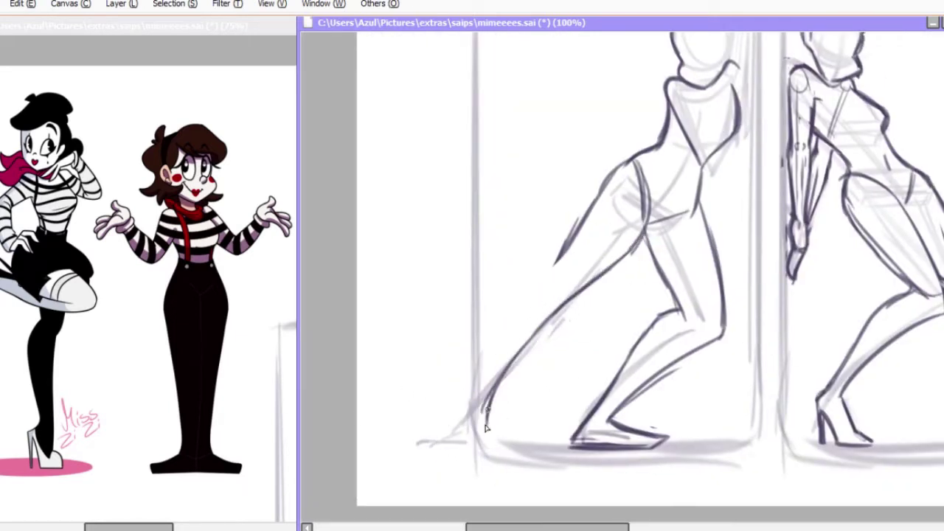
left_click_drag(657, 225, 571, 291)
key("ctrl+z")
left_click_drag(613, 177, 516, 308)
left_click_drag(550, 274, 453, 436)
key("h")
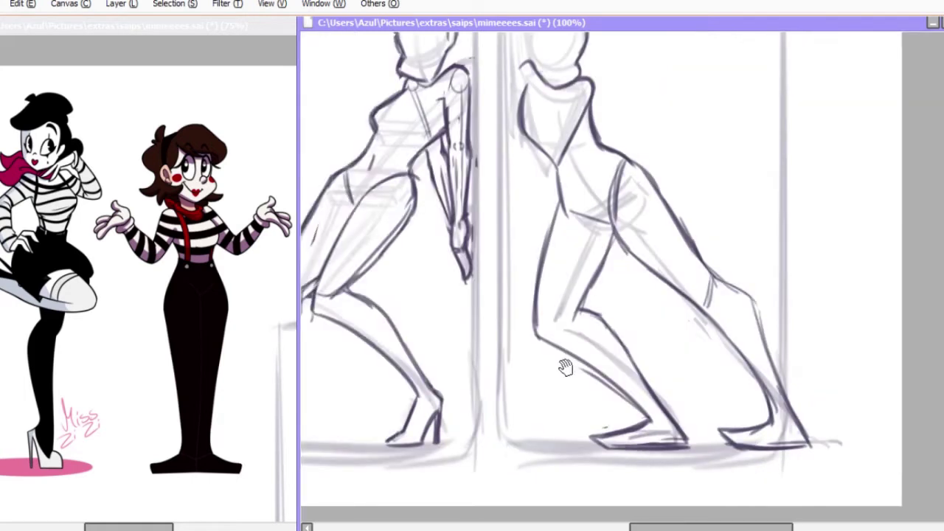
Refine the back leg's calf and shin contours and reshape its foot into a short block with a heel.
left_click_drag(565, 369, 502, 369)
left_click_drag(636, 277, 715, 415)
left_click_drag(672, 336, 723, 391)
key("ctrl+z")
left_click_drag(661, 417, 729, 421)
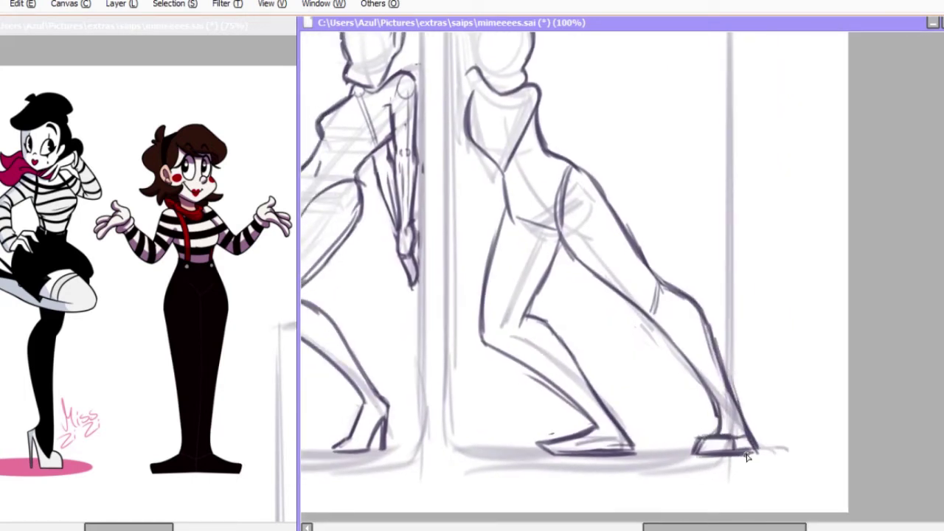
left_click_drag(708, 327, 751, 424)
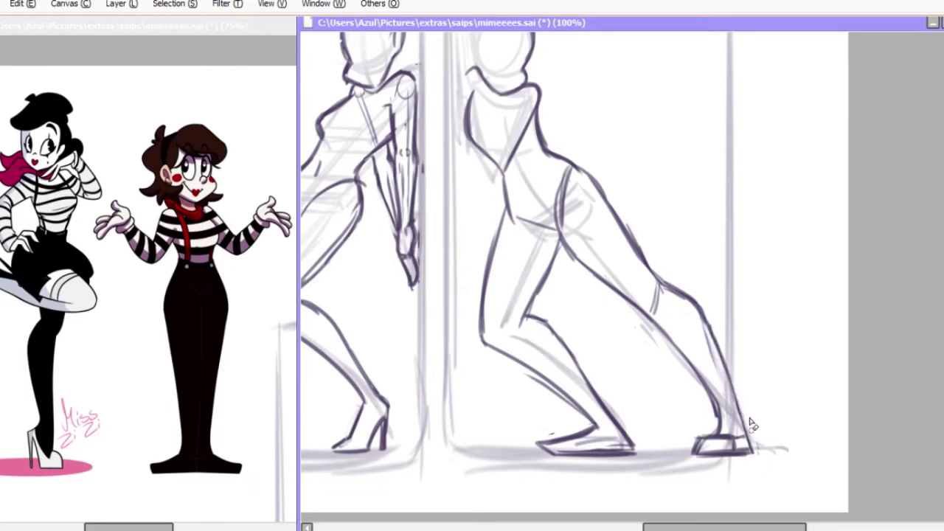
left_click_drag(676, 297, 752, 458)
Draw the right figure's raised arm, with the elbow above the shoulder and the forearm resting along the wall.
key("ctrl+minus")
key("End")
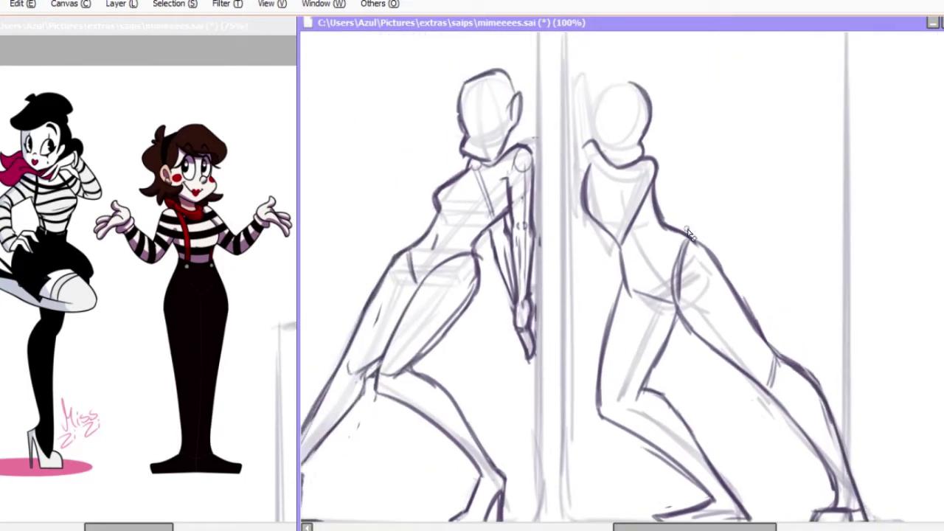
key("Home")
key("ctrl+plus")
left_click_drag(574, 96, 595, 206)
left_click_drag(565, 94, 568, 214)
mouse_move(564, 130)
left_mouse_down()
mouse_move(568, 221)
mouse_move(609, 133)
left_mouse_up()
key("ctrl+z")
key("h")
mouse_move(619, 258)
left_mouse_down()
mouse_move(609, 142)
mouse_move(568, 250)
left_mouse_up()
key("ctrl+z")
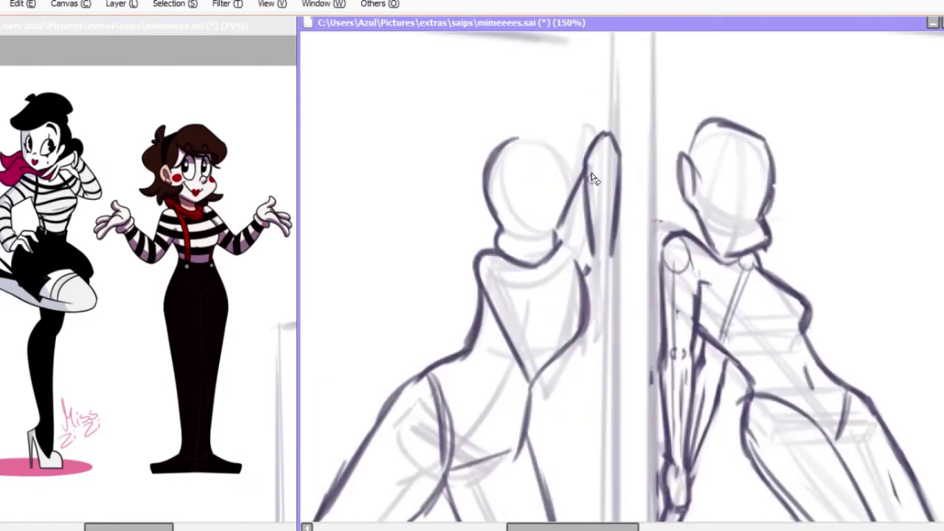
Sketch a hand at the wall and draw the right figure's other arm folded across the torso toward it.
scroll(531, 277, "down", 1)
left_click_drag(616, 283, 583, 369)
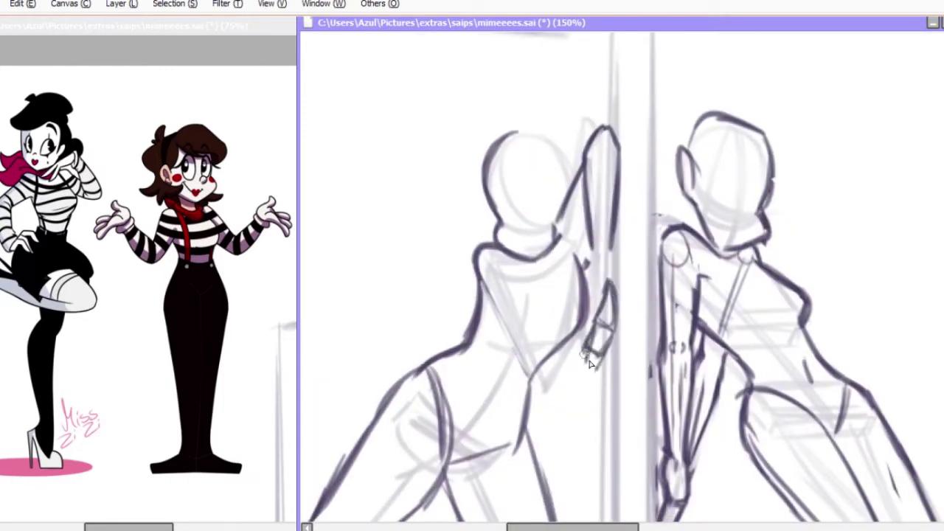
left_click_drag(480, 259, 575, 354)
left_click_drag(567, 265, 493, 384)
key("h")
left_click_drag(708, 248, 701, 332)
left_click_drag(677, 248, 683, 332)
left_click_drag(693, 324, 601, 352)
left_click_drag(712, 251, 677, 357)
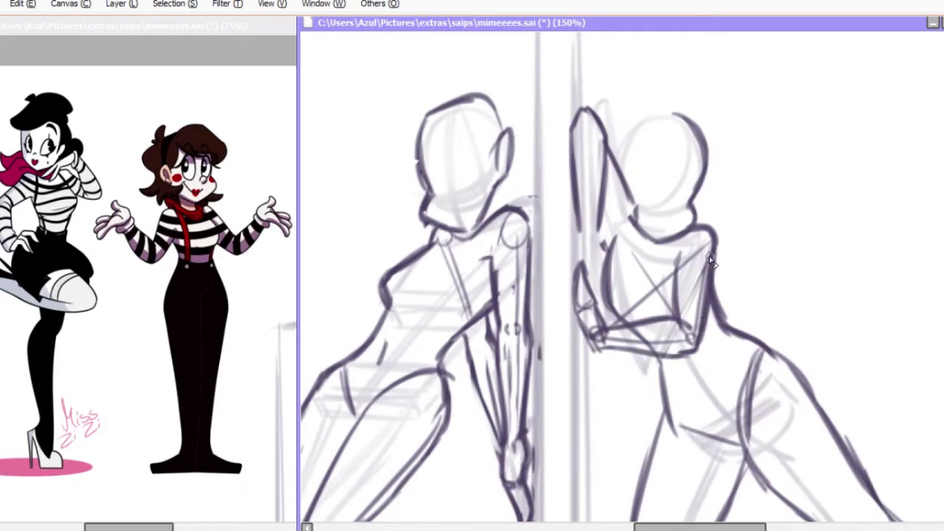
Outline the right figure's jaw, ear and crown, and add a curved facial guideline to both heads.
scroll(590, 324, "up", 1)
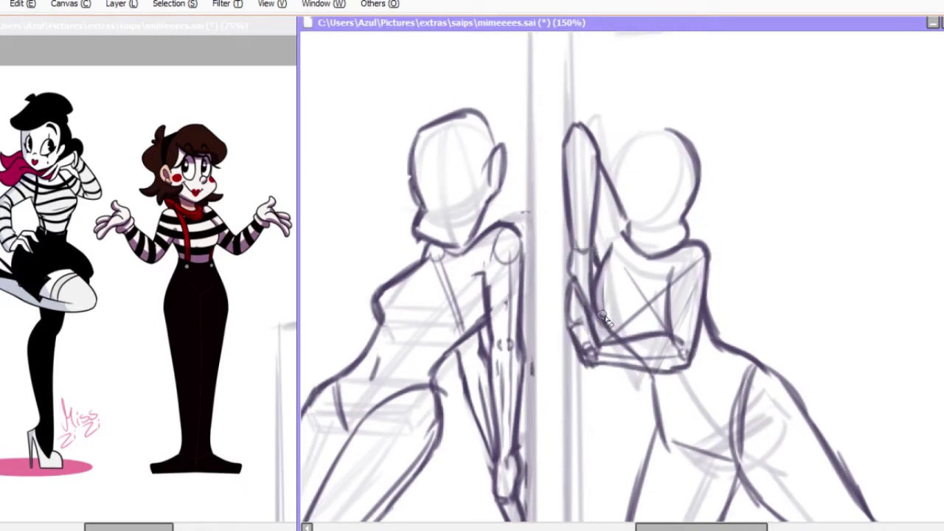
left_click_drag(686, 139, 653, 251)
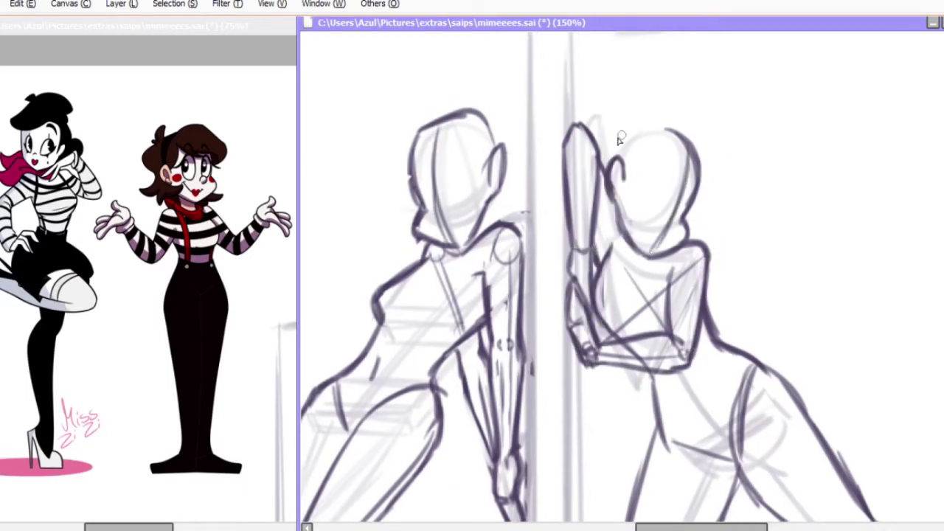
left_click_drag(620, 131, 671, 145)
scroll(663, 221, "down", 1)
scroll(664, 221, "up", 1)
left_click_drag(675, 271, 665, 278)
scroll(650, 302, "down", 2)
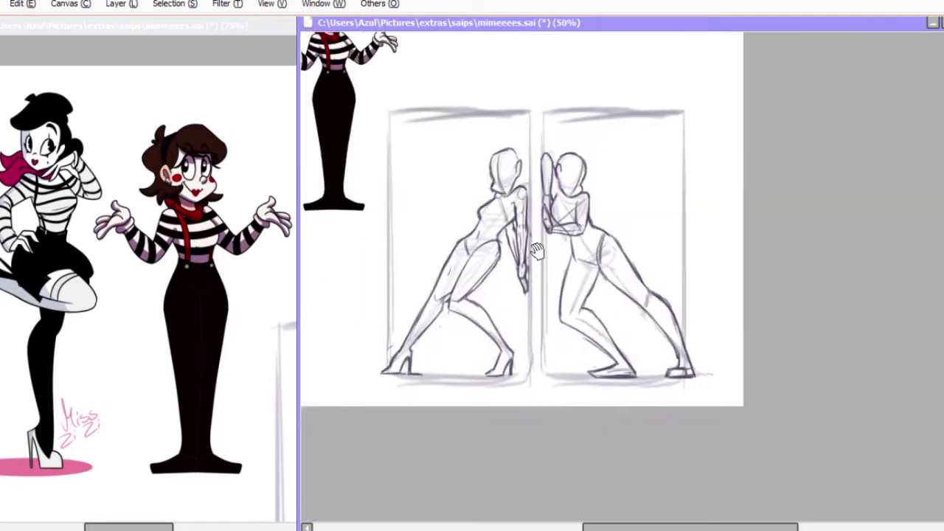
Erase the lower part of the right figure's raised forearm and sketch a bent fist near the chest.
scroll(650, 303, "up", 1)
scroll(616, 148, "up", 3)
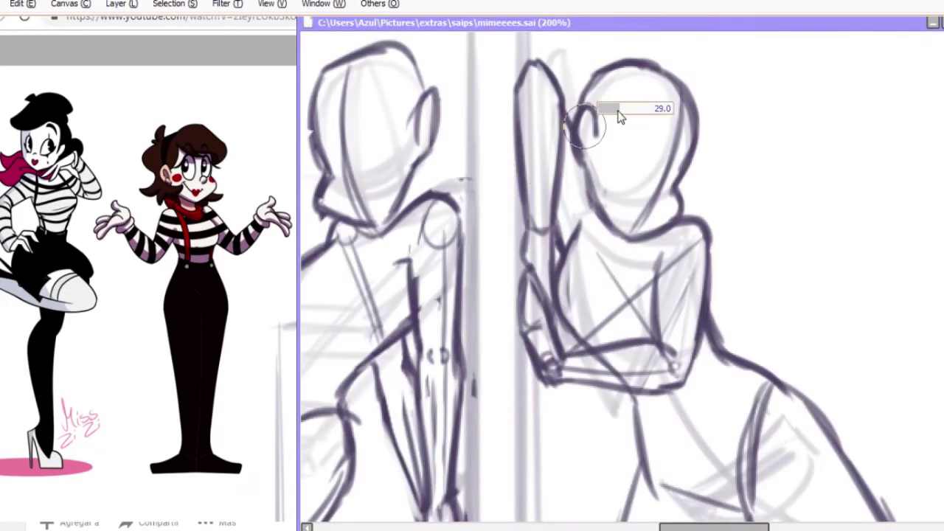
mouse_move(560, 87)
left_mouse_down()
mouse_move(599, 210)
mouse_move(620, 240)
left_mouse_up()
mouse_move(560, 221)
left_mouse_down()
mouse_move(535, 273)
mouse_move(549, 284)
mouse_move(641, 255)
left_mouse_up()
key("h")
mouse_move(613, 350)
left_mouse_down()
mouse_move(596, 336)
mouse_move(624, 264)
left_mouse_up()
scroll(578, 236, "down", 1)
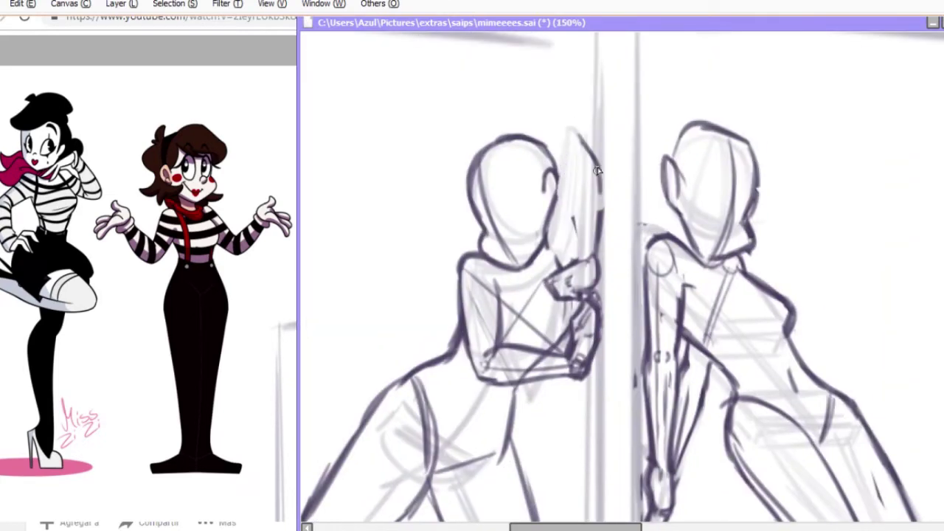
Redraw the right figure's raised arm with a pointed elbow and a forearm tapering down to the fist.
mouse_move(575, 174)
left_mouse_down()
mouse_move(560, 251)
mouse_move(550, 232)
left_mouse_up()
key("h")
left_click_drag(607, 503, 593, 371)
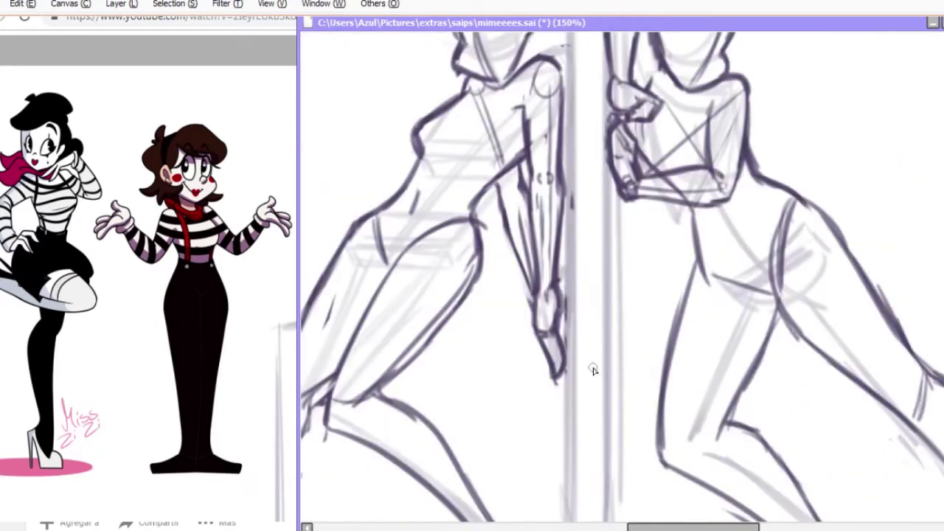
scroll(536, 345, "down", 4)
scroll(536, 344, "up", 3)
left_click_drag(561, 185, 557, 219)
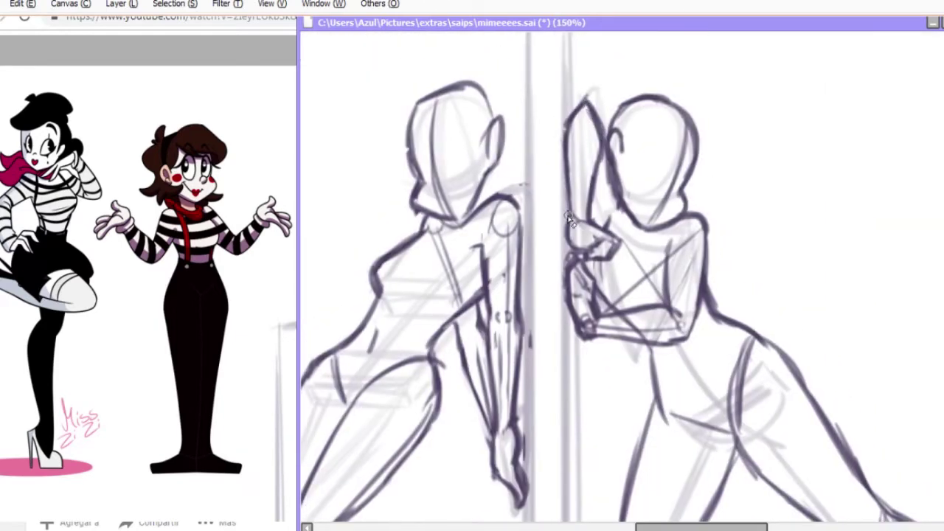
Fade the body sketch and draw the right figure's small nose and two tall rounded eyes over it.
key("Tab")
key("Tab")
scroll(691, 318, "up", 3)
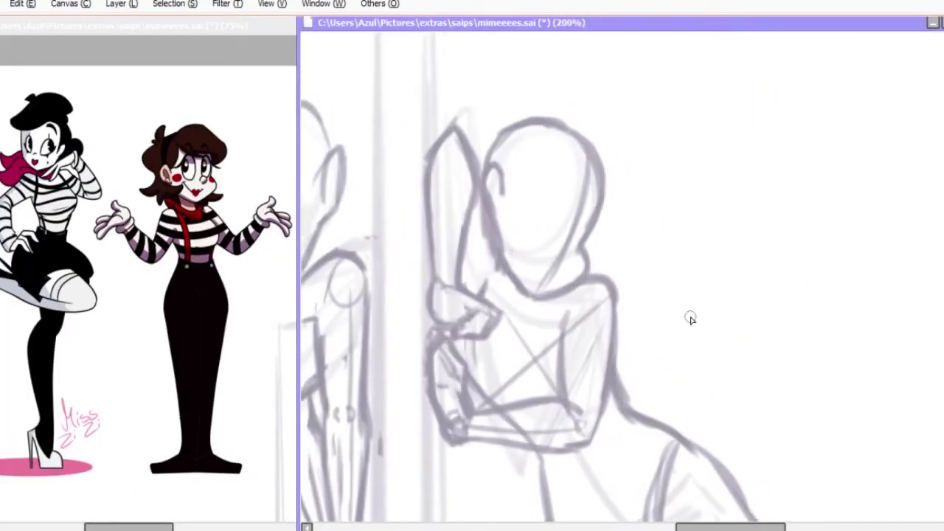
scroll(699, 268, "up", 2)
left_click_drag(637, 210, 656, 194)
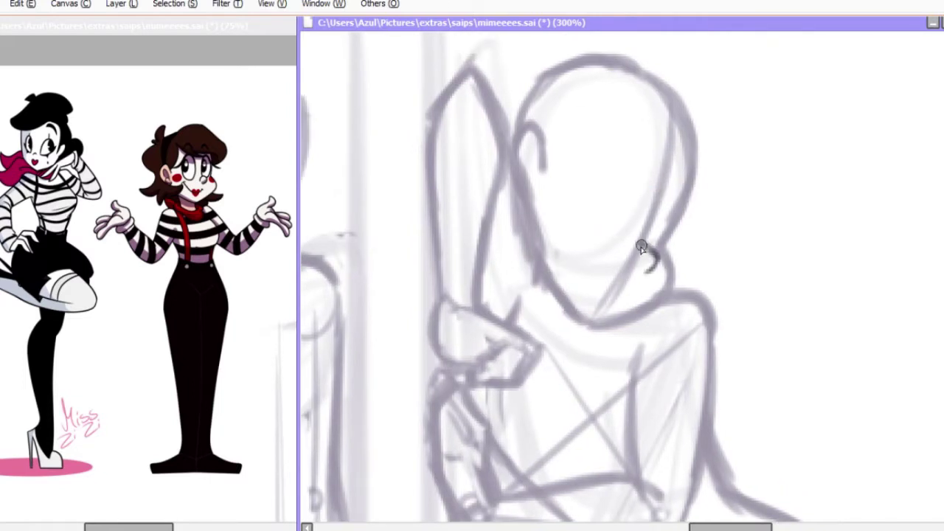
mouse_move(641, 248)
left_mouse_down()
mouse_move(675, 208)
mouse_move(622, 201)
left_mouse_up()
key("h")
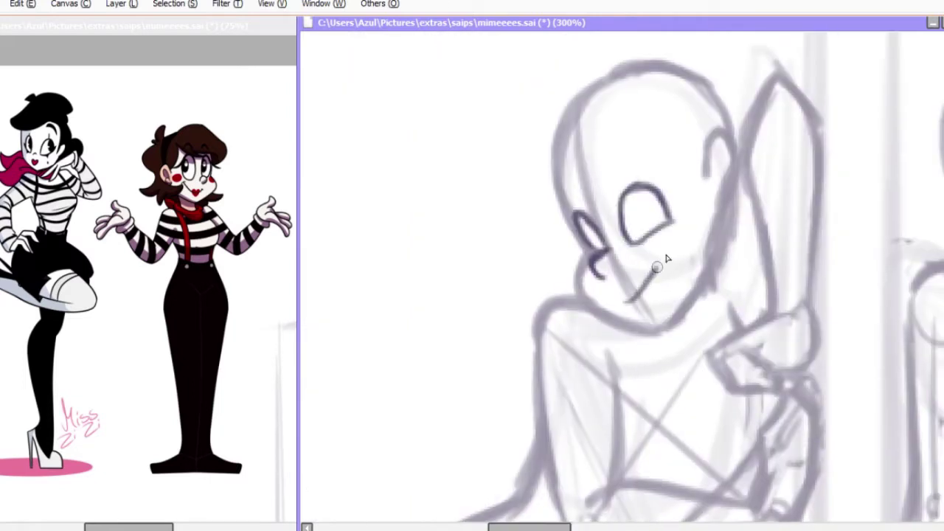
Draw the right figure's grimacing open mouth slanting toward the chin, undoing the trial curves.
key("h")
left_click_drag(586, 257, 628, 303)
key("ctrl+z")
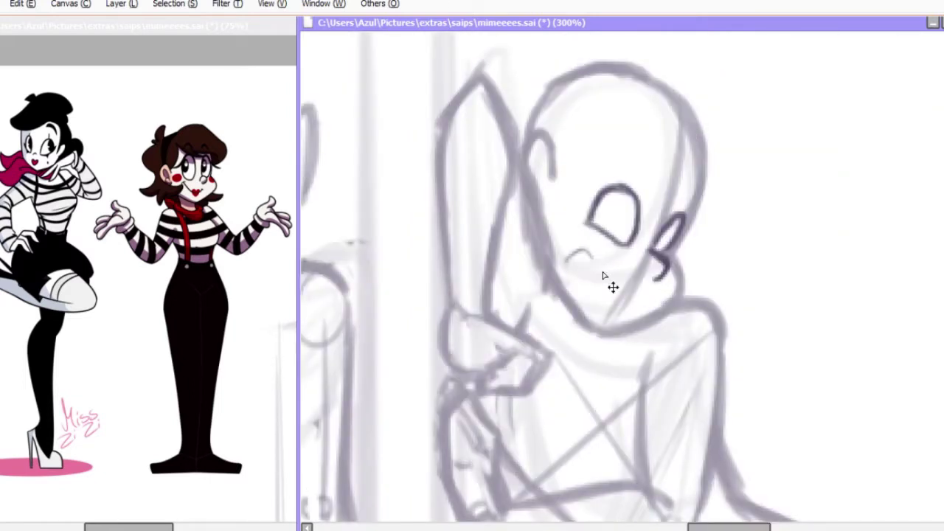
mouse_move(589, 251)
left_mouse_down()
mouse_move(637, 295)
mouse_move(597, 280)
left_mouse_up()
key("ctrl+z")
left_click_drag(527, 252, 590, 283)
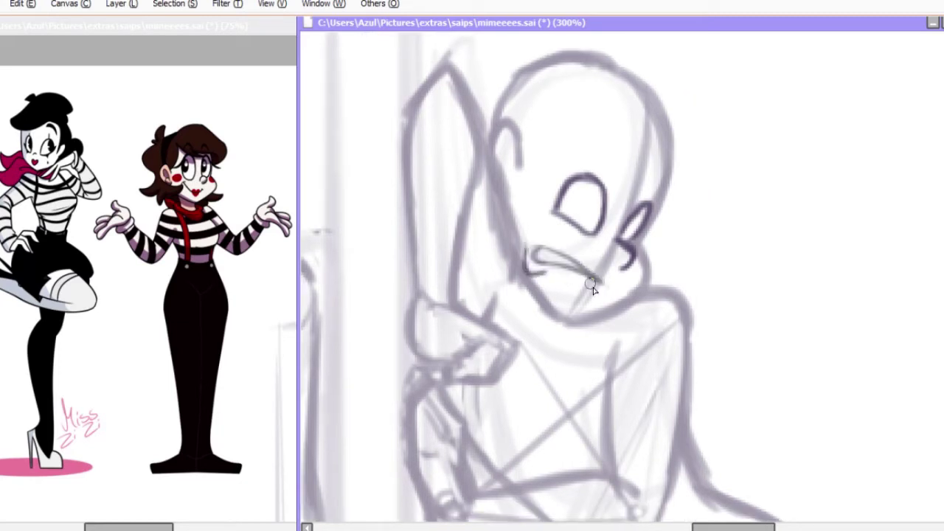
Add furrowed eyebrows, pupils, eyelashes and dark lips to the right figure's face.
key("h")
left_click_drag(599, 174, 589, 210)
left_click_drag(624, 184, 687, 162)
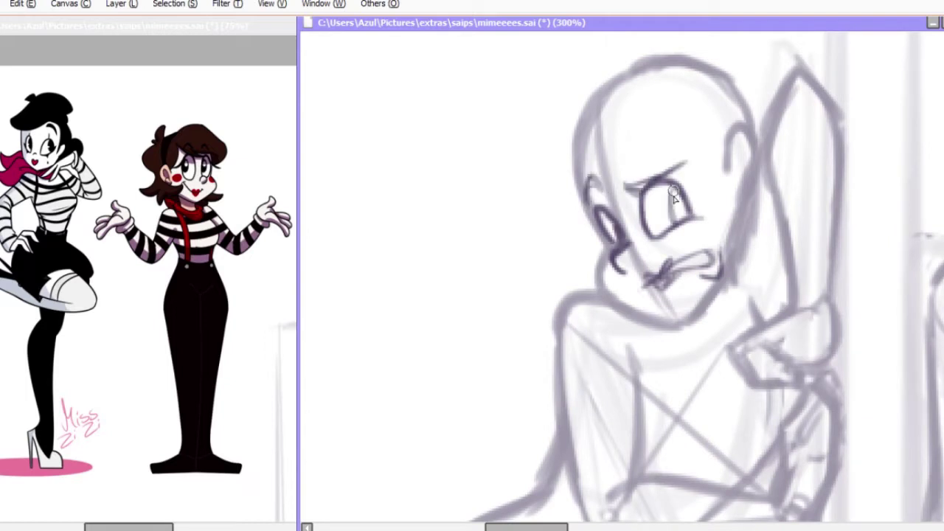
key("h")
left_click_drag(615, 230, 623, 273)
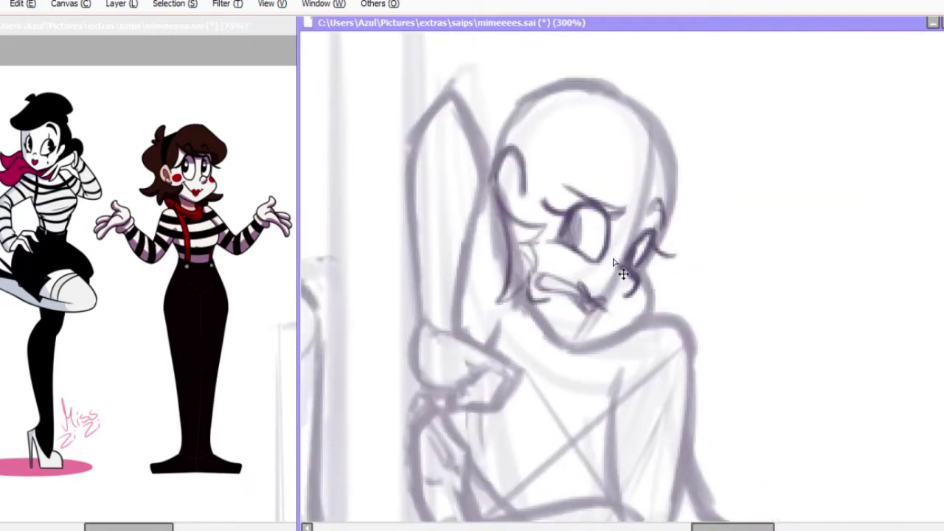
Sketch the right figure's ear details, flipped-out hair, side locks and a headband with a small tuft on top.
left_click_drag(512, 151, 514, 318)
mouse_move(657, 256)
left_mouse_down()
mouse_move(715, 257)
mouse_move(700, 296)
mouse_move(634, 87)
mouse_move(708, 198)
left_mouse_up()
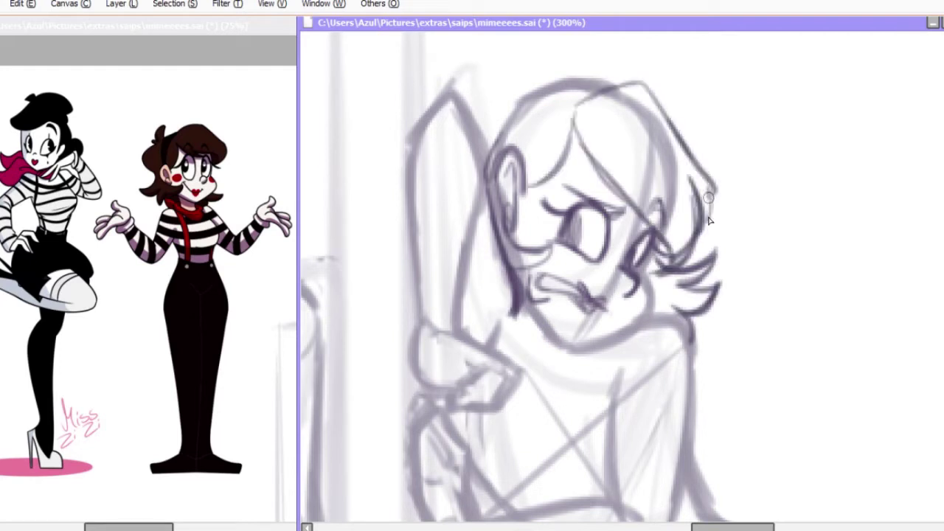
scroll(664, 162, "up", 2)
mouse_move(612, 94)
left_mouse_down()
mouse_move(544, 110)
mouse_move(487, 192)
left_mouse_up()
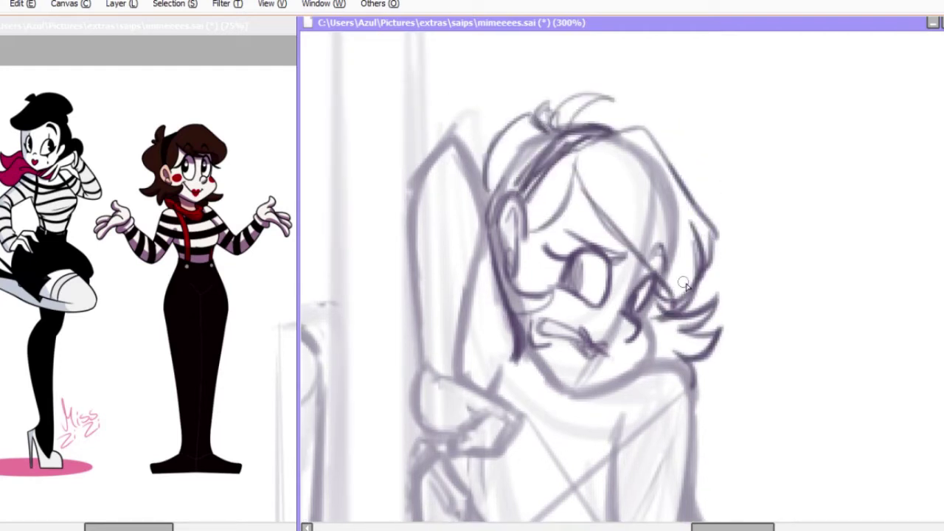
Redraw the right figure's bangs as a layered fringe sweeping across the forehead toward the far eye.
scroll(516, 185, "up", 1)
mouse_move(561, 169)
left_mouse_down()
mouse_move(590, 222)
mouse_move(637, 270)
left_mouse_up()
key("ctrl+z")
left_click_drag(538, 147, 609, 242)
left_click_drag(627, 219, 686, 299)
key("h")
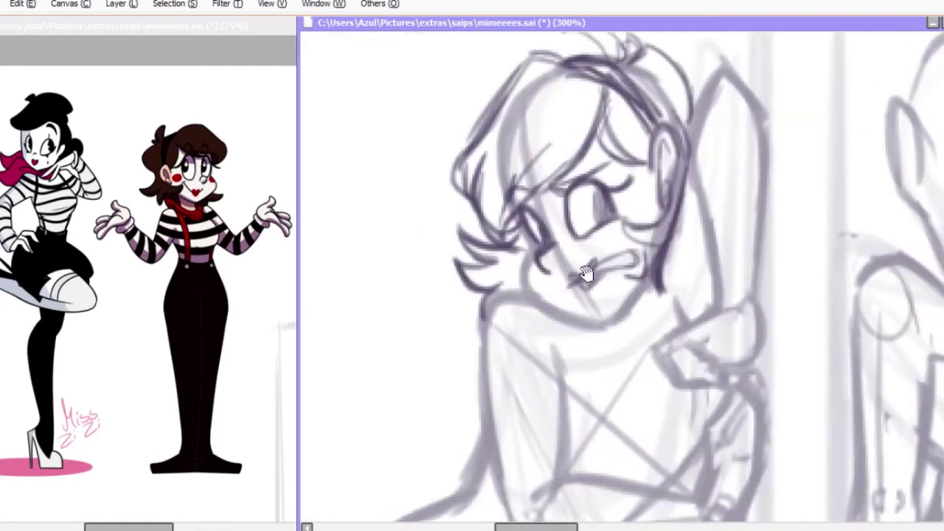
Darken the right figure's jaw and draw a neckerchief with a pointed end hanging on the chest.
scroll(508, 255, "down", 1)
key("h")
scroll(595, 262, "up", 1)
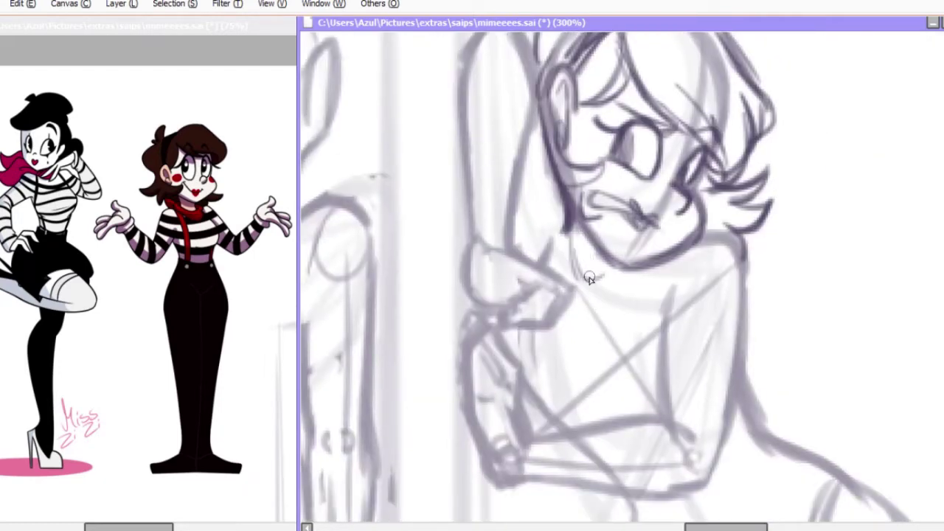
left_click_drag(590, 279, 583, 375)
scroll(583, 376, "down", 1)
mouse_move(634, 217)
left_mouse_down()
mouse_move(630, 375)
mouse_move(616, 354)
left_mouse_up()
left_click_drag(487, 286, 478, 295)
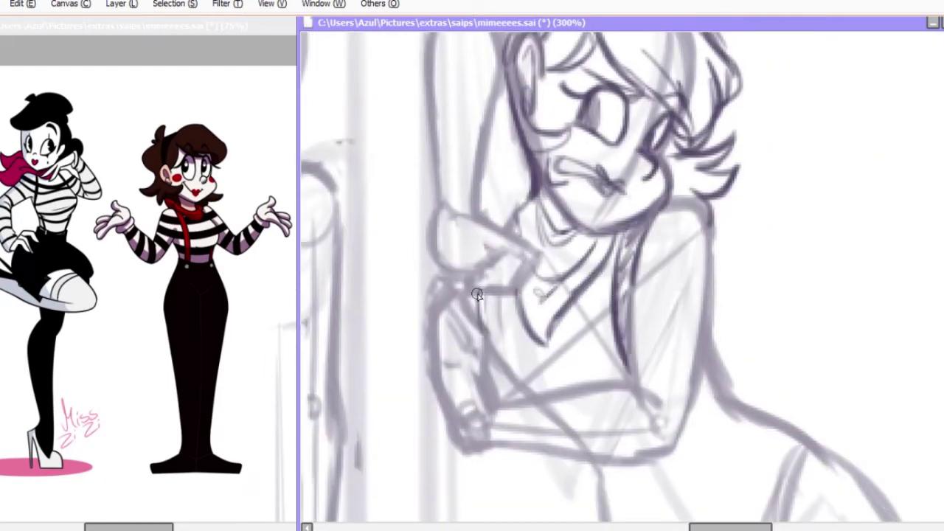
Define the right figure's shoulder, arm, suspender line, back and front hip, and curve a trouser waistline below the arm.
scroll(477, 294, "down", 1)
left_click_drag(604, 190, 635, 274)
left_click_drag(626, 238, 658, 290)
left_click_drag(649, 299, 499, 457)
left_click_drag(521, 373, 522, 460)
scroll(638, 158, "up", 1)
left_click_drag(639, 157, 617, 352)
scroll(428, 252, "up", 1)
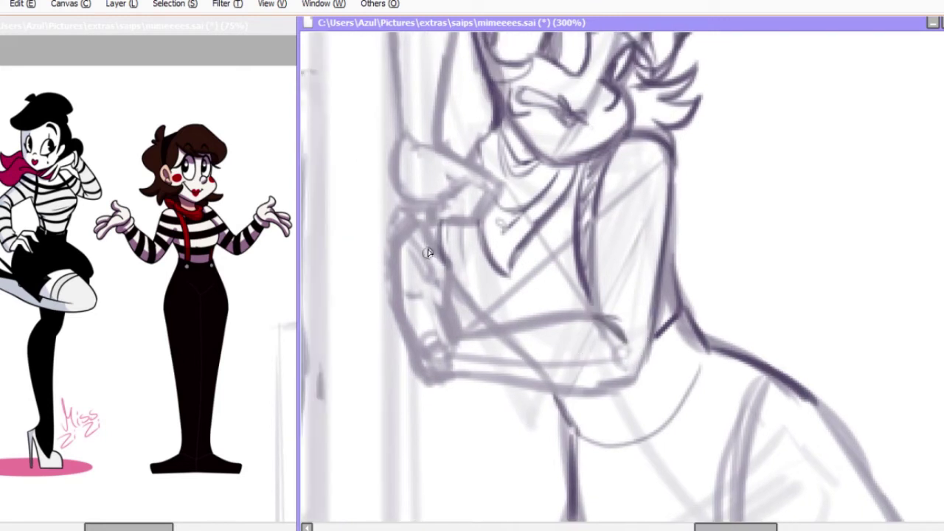
Draw the right figure's flat hand with separate fingers against the wall, refine the fist, and add glove cuffs.
left_click_drag(434, 222, 462, 335)
left_click_drag(439, 209, 410, 295)
left_click_drag(415, 209, 407, 359)
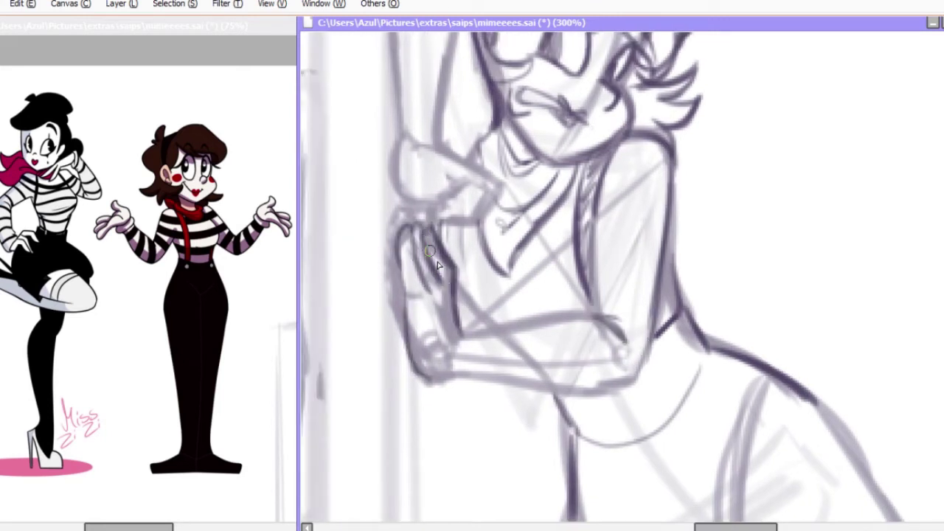
key("ctrl+z")
key("h")
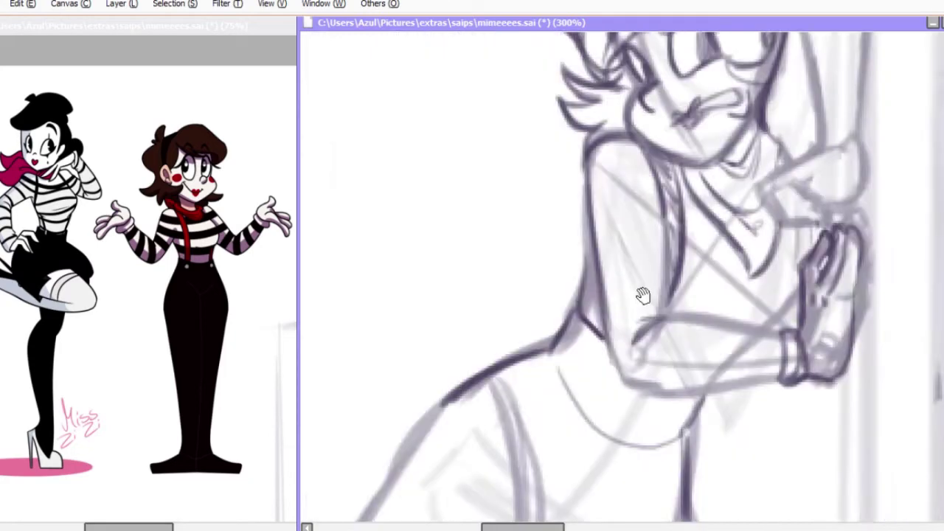
left_click_drag(643, 295, 625, 334)
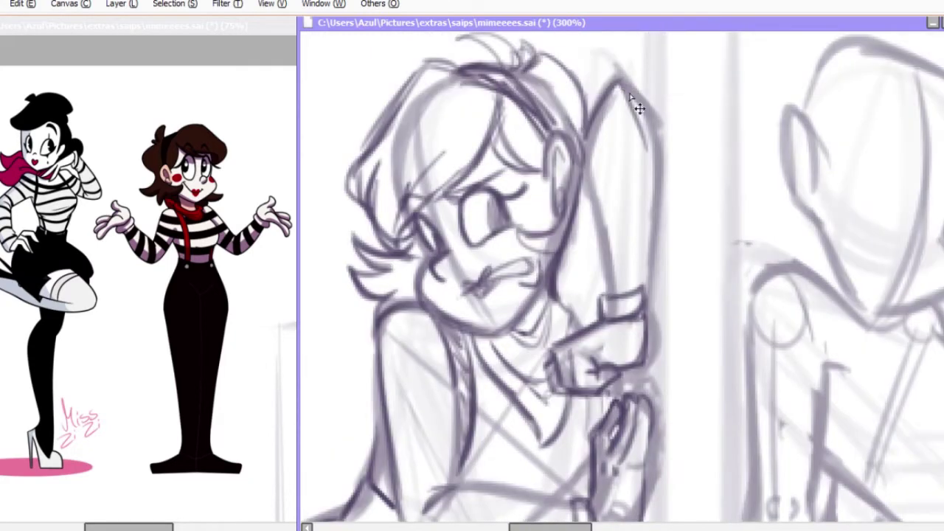
key("h")
Add a small round trouser button beside the right figure's bent elbow.
key("ctrl+minus")
key("ctrl+minus")
key("ctrl+plus")
left_click_drag(646, 251, 549, 99)
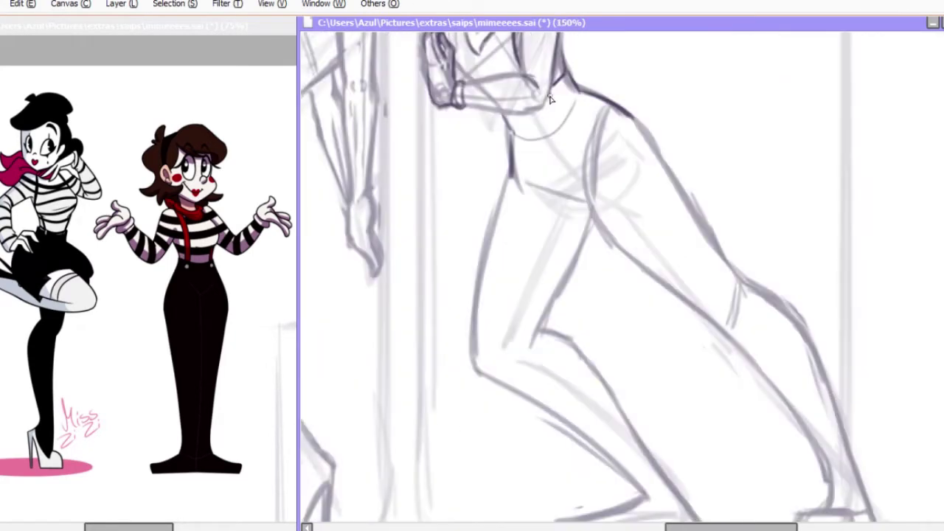
scroll(591, 203, "down", 3)
key("ctrl+minus")
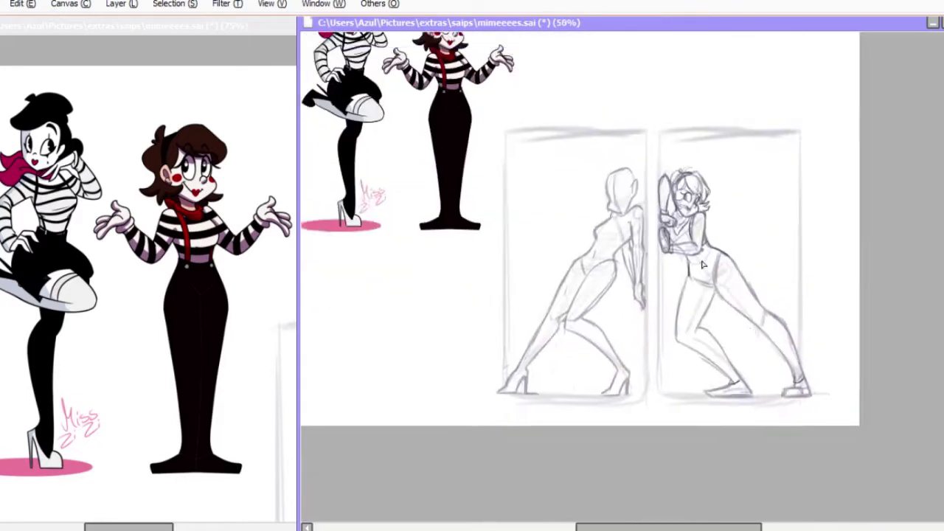
Go over the left figure's head, jaw and ear contours and start the far eye and nose.
key("ctrl+plus")
key("ctrl+plus")
key("ctrl+plus")
mouse_move(517, 141)
left_mouse_down()
mouse_move(628, 261)
mouse_move(642, 251)
left_mouse_up()
left_click_drag(646, 173, 639, 239)
left_click_drag(500, 200, 506, 289)
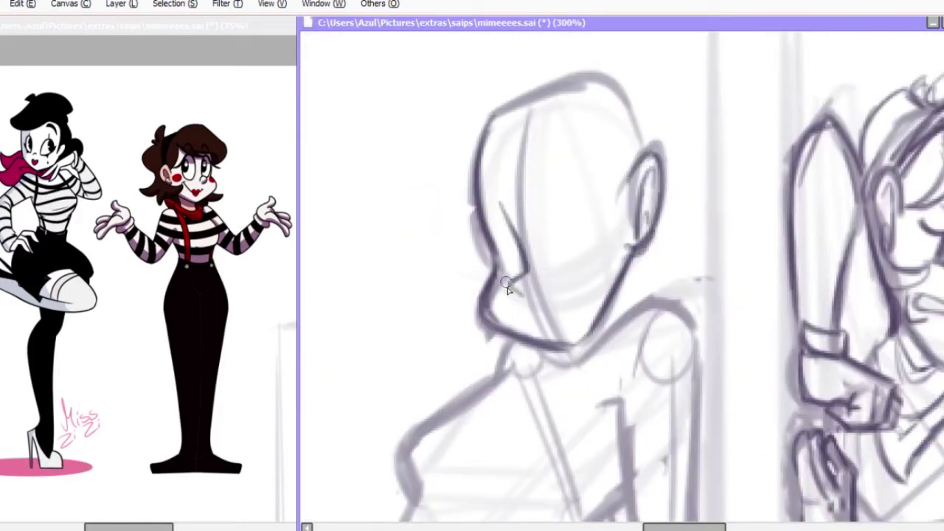
Draw the left figure's angular near eye, raised eyebrows and small lips.
left_click_drag(582, 197, 565, 278)
key("h")
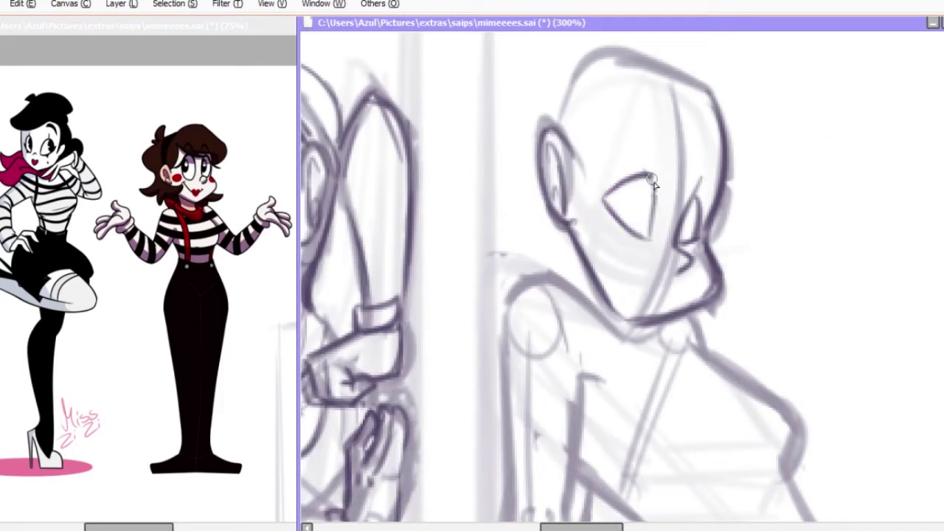
left_click_drag(631, 151, 683, 138)
key("h")
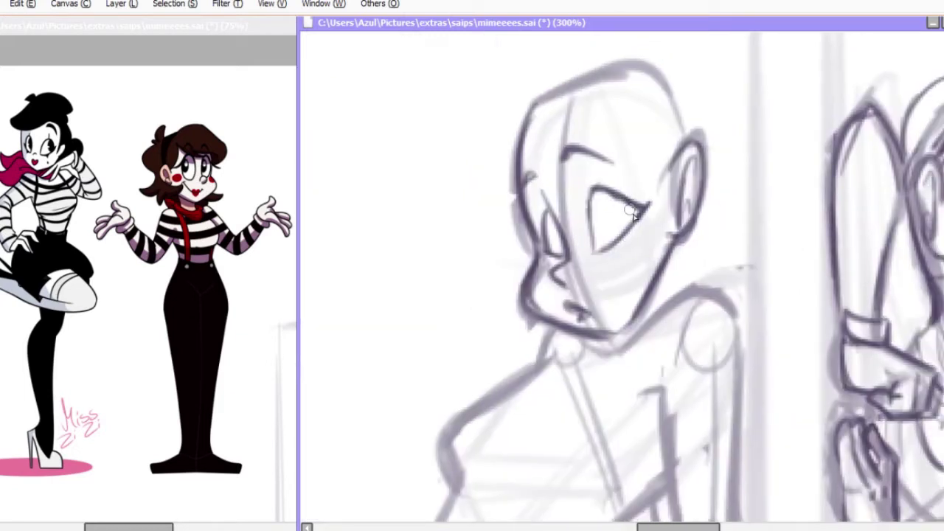
Thicken the left figure's upper lashes and add pupils, a teardrop mark under the eye and darker lips.
left_click_drag(586, 179, 647, 208)
left_click_drag(553, 221, 565, 261)
left_click_drag(617, 204, 631, 253)
left_click_drag(596, 299, 562, 309)
Draw a slouching beret with a small stem and a folded band on the left figure's head.
mouse_move(459, 229)
left_mouse_down()
mouse_move(613, 90)
mouse_move(610, 137)
left_mouse_up()
left_click_drag(627, 74, 531, 163)
left_click_drag(480, 92, 457, 238)
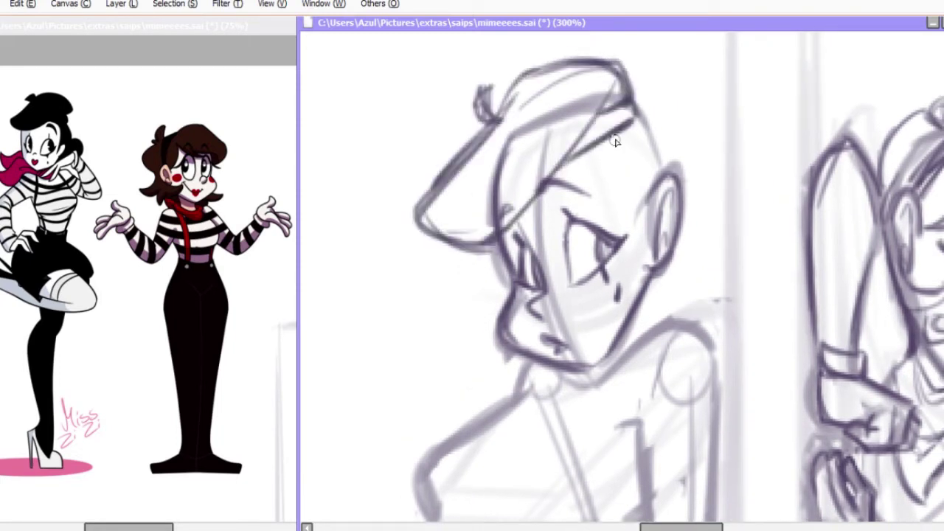
Sketch the left figure's hairline beneath the beret, the hair behind the ear and a low bun.
left_click_drag(591, 156, 648, 235)
mouse_move(628, 95)
left_mouse_down()
mouse_move(664, 137)
mouse_move(669, 174)
left_mouse_up()
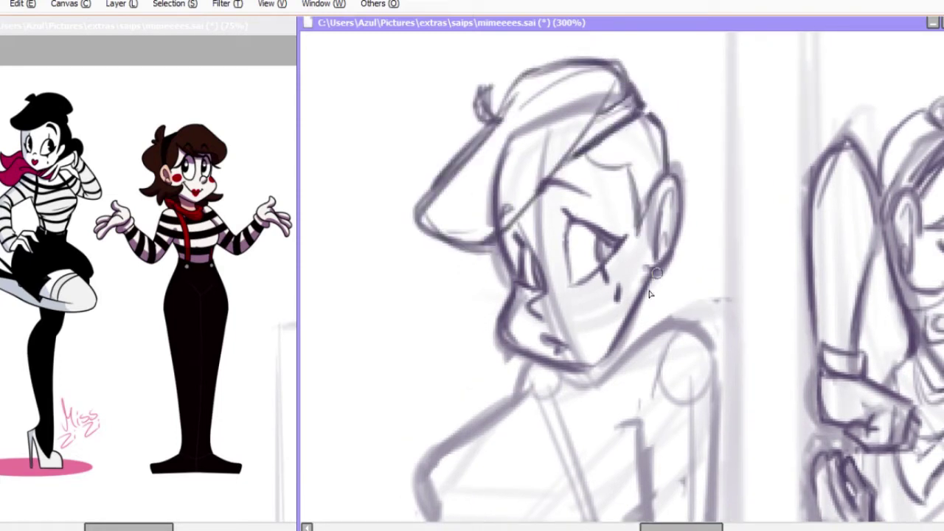
left_click_drag(660, 269, 634, 345)
Draw the left figure's neck scarf with two pointed tails, and a wide neckline curving across the shoulders.
scroll(557, 246, "down", 1)
left_click_drag(634, 141, 590, 200)
mouse_move(564, 235)
left_mouse_down()
mouse_move(593, 214)
mouse_move(453, 152)
left_mouse_up()
scroll(553, 232, "up", 2)
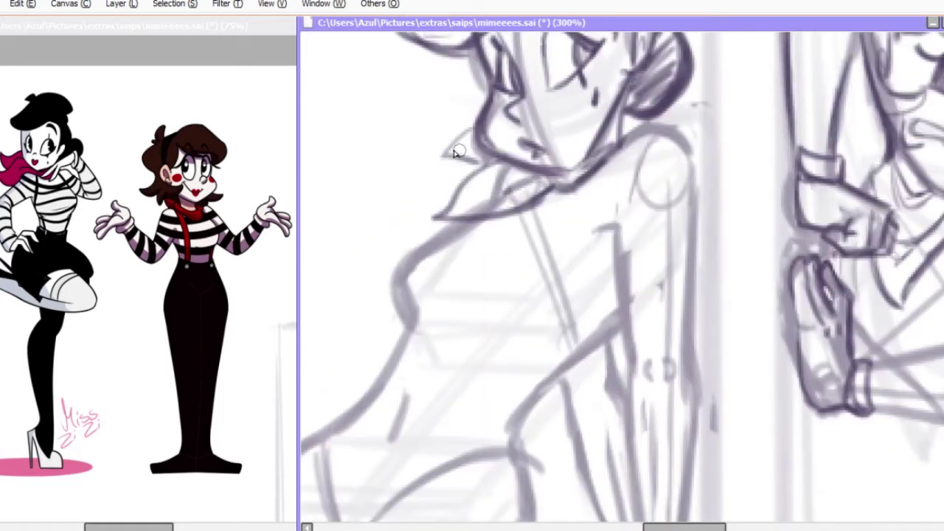
left_click_drag(502, 222, 669, 173)
left_click_drag(664, 140, 548, 211)
Define the left figure's chest and torso side, then add a bust curve and a double-lined waistband.
scroll(627, 248, "down", 2)
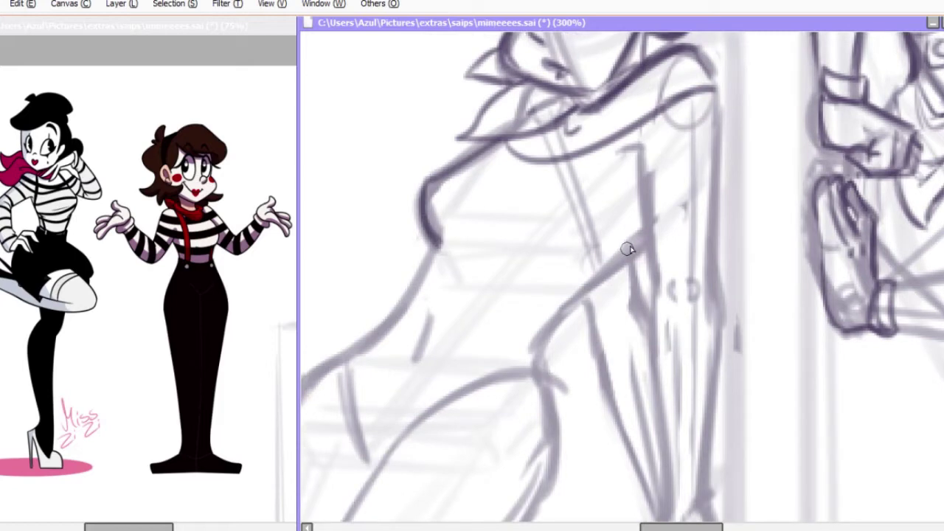
left_click_drag(627, 248, 760, 174)
mouse_move(561, 234)
left_mouse_down()
mouse_move(681, 273)
mouse_move(620, 343)
mouse_move(623, 249)
left_mouse_up()
mouse_move(704, 73)
left_mouse_down()
mouse_move(674, 101)
mouse_move(601, 310)
left_mouse_up()
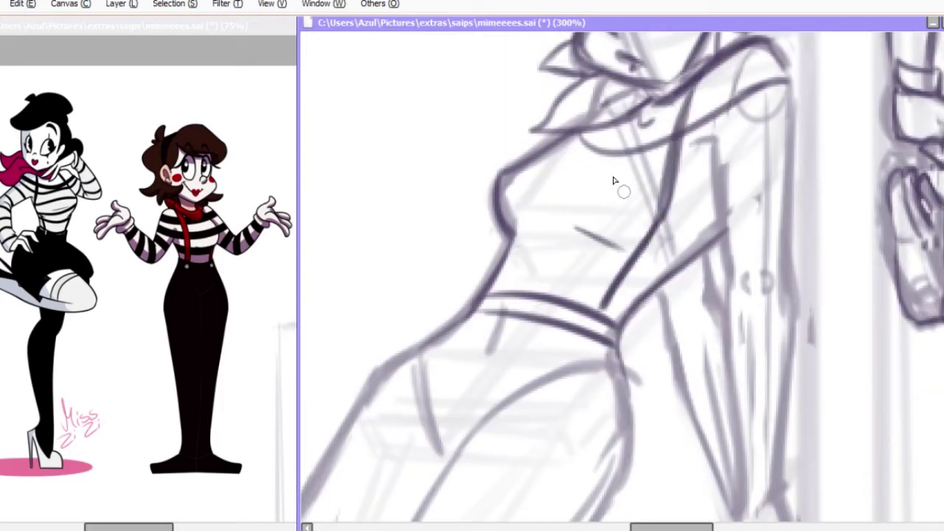
scroll(613, 181, "down", 1)
left_click_drag(580, 200, 622, 199)
scroll(607, 307, "down", 1)
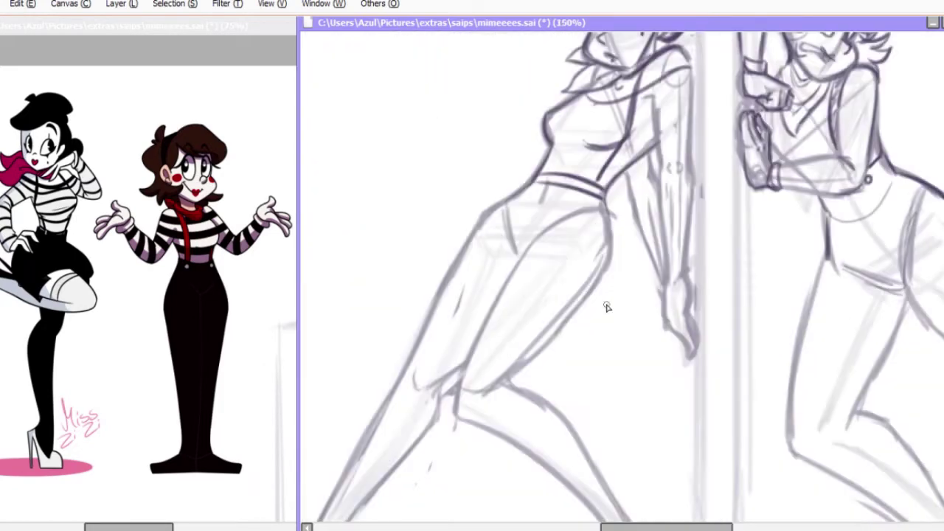
Sketch a flared pleated skirt over the left figure's hips, with a lifted back hem and vertical fold lines.
left_click_drag(607, 307, 620, 296)
left_click_drag(497, 273, 506, 284)
left_click_drag(439, 269, 582, 313)
left_click_drag(631, 211, 605, 324)
mouse_move(616, 200)
left_mouse_down()
mouse_move(565, 293)
mouse_move(465, 236)
left_mouse_up()
left_click_drag(546, 188, 451, 249)
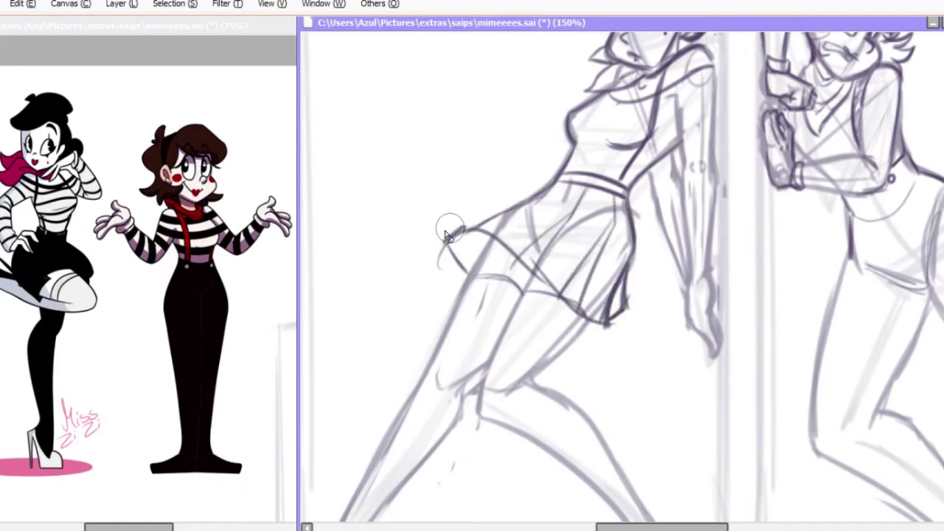
Hatch the inside of the skirt's lifted back edge and add stocking bands, shoe openings and a sleeve cuff to the left figure.
key("h")
left_click_drag(690, 245, 668, 254)
mouse_move(563, 384)
left_mouse_down()
mouse_move(556, 398)
mouse_move(627, 177)
left_mouse_up()
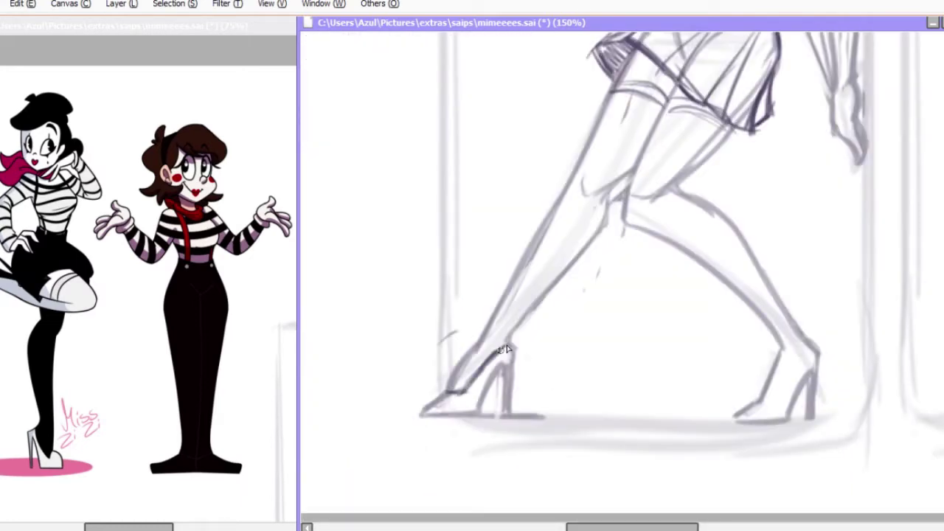
left_click_drag(506, 348, 672, 270)
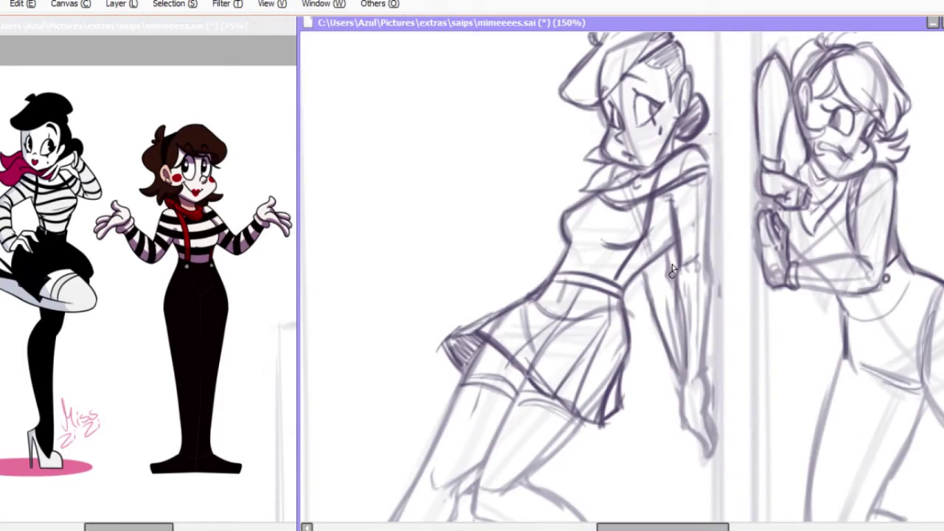
scroll(672, 264, "up", 1)
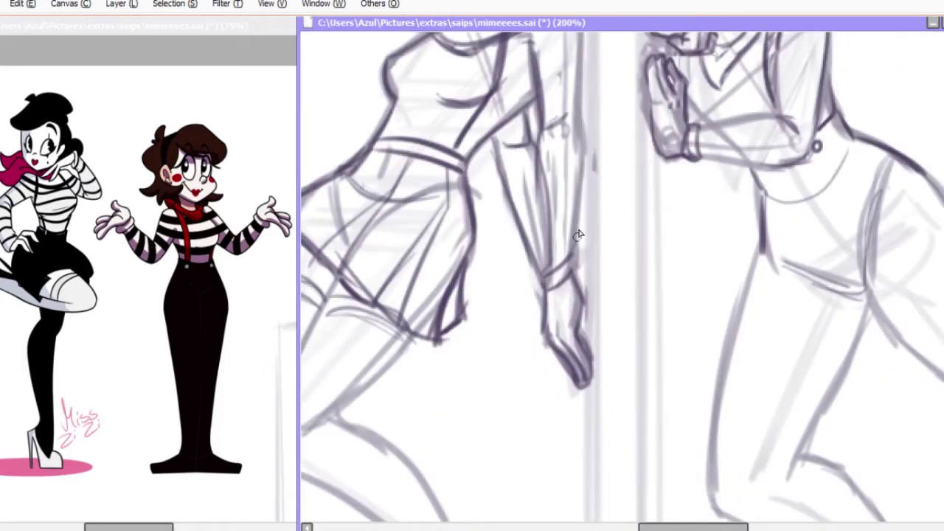
scroll(659, 186, "up", 1)
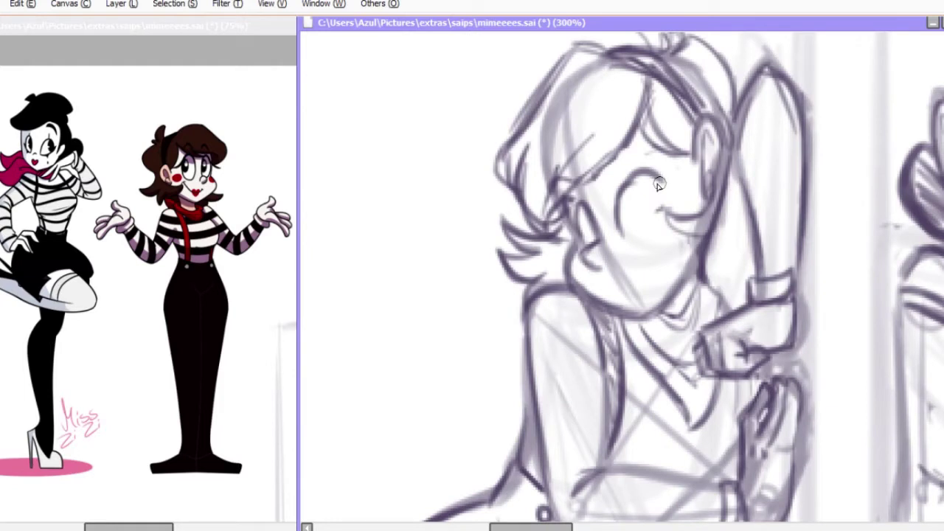
key("h")
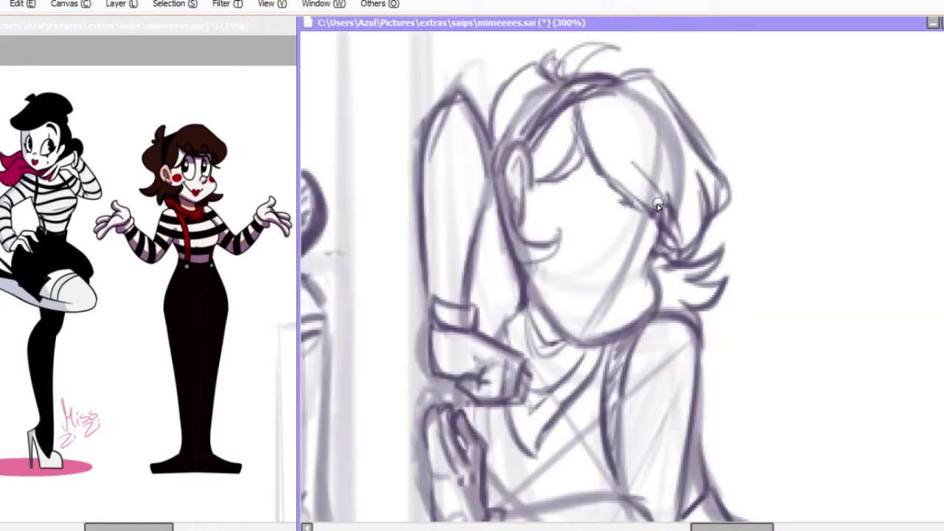
left_click_drag(590, 229, 580, 291)
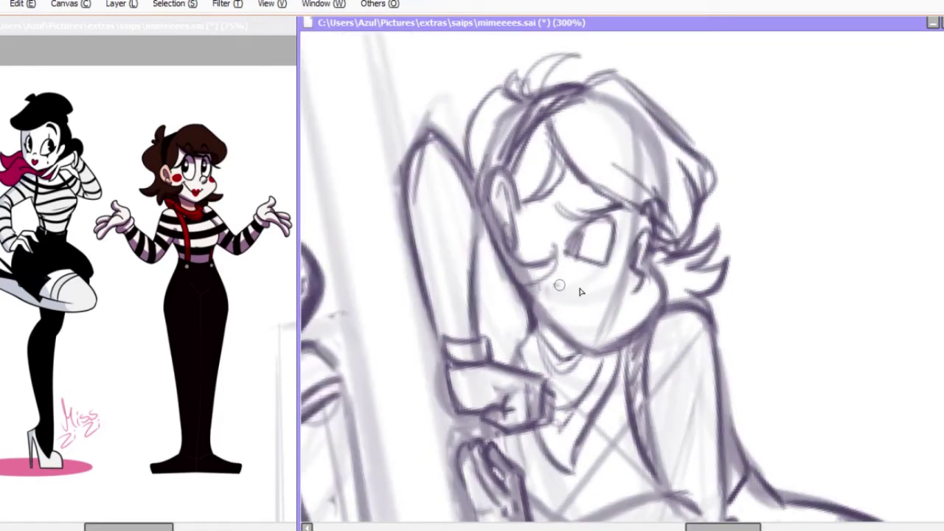
key("h")
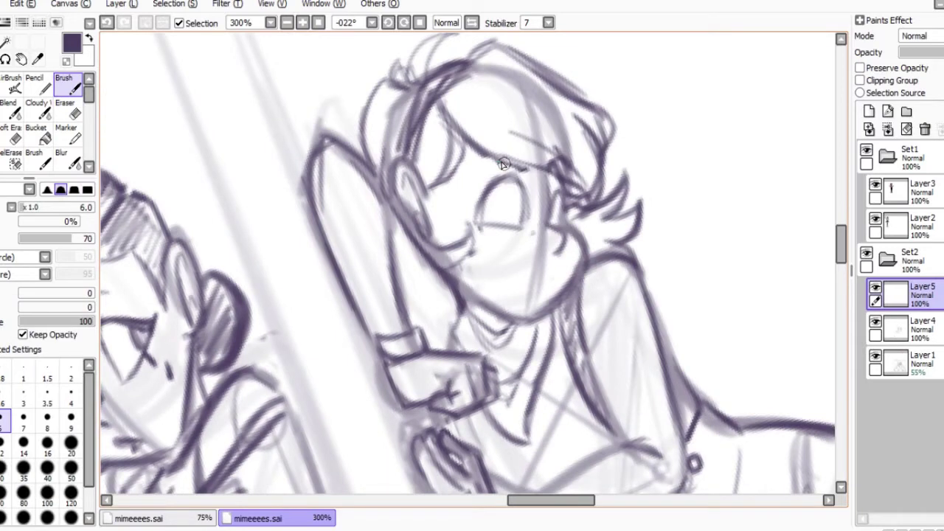
key("h")
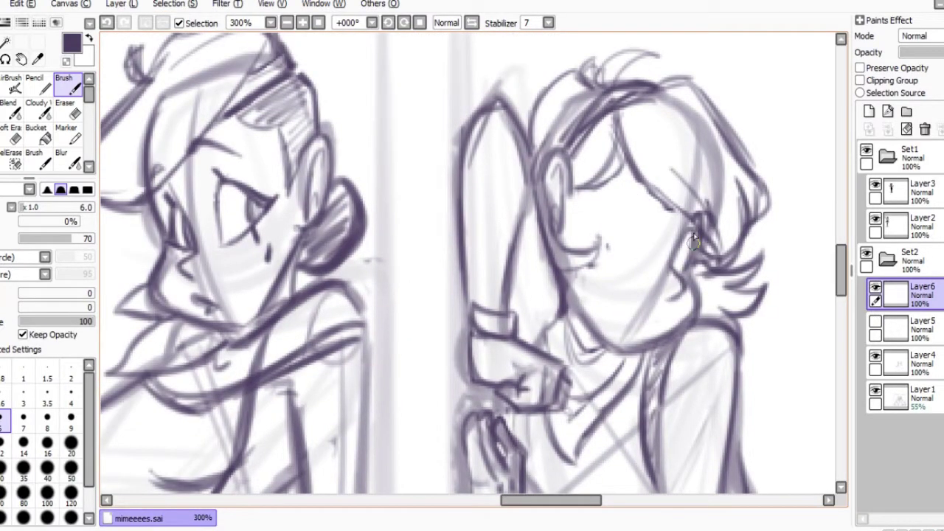
Draw the right figure's near eye outline on the new layer and adjust it with a free transform.
key("h")
left_click_drag(293, 201, 324, 265)
left_click_drag(289, 221, 333, 244)
key("ctrl+t")
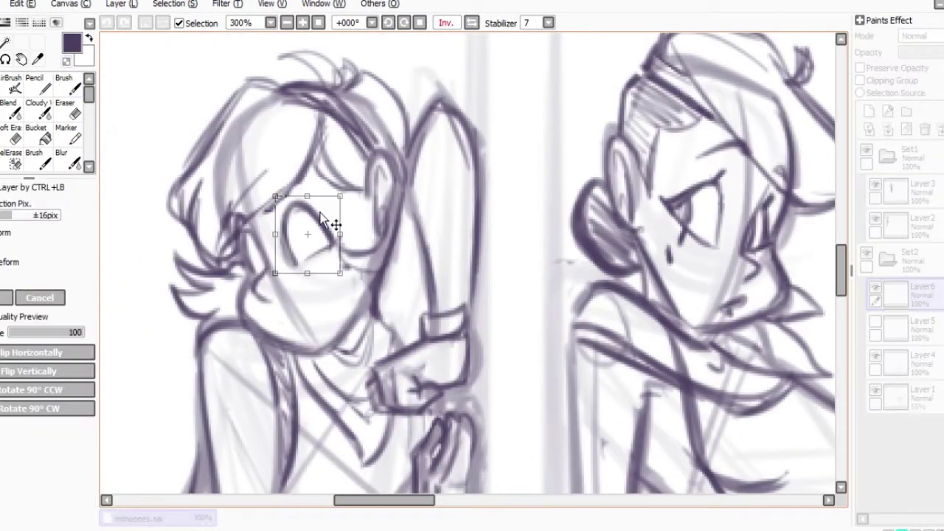
key("Return")
key("ctrl+d")
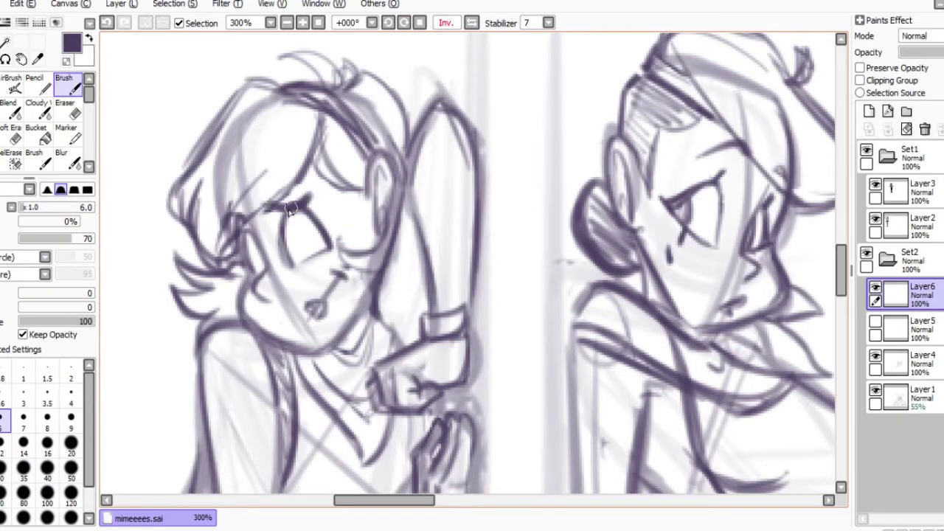
Refine the right figure's near eye with heavy lashes and a shaded iris, erasing stray lines around the face.
left_click_drag(293, 207, 324, 251)
key("h")
key("e")
left_click_drag(538, 206, 582, 228)
key("b")
left_click_drag(489, 239, 531, 264)
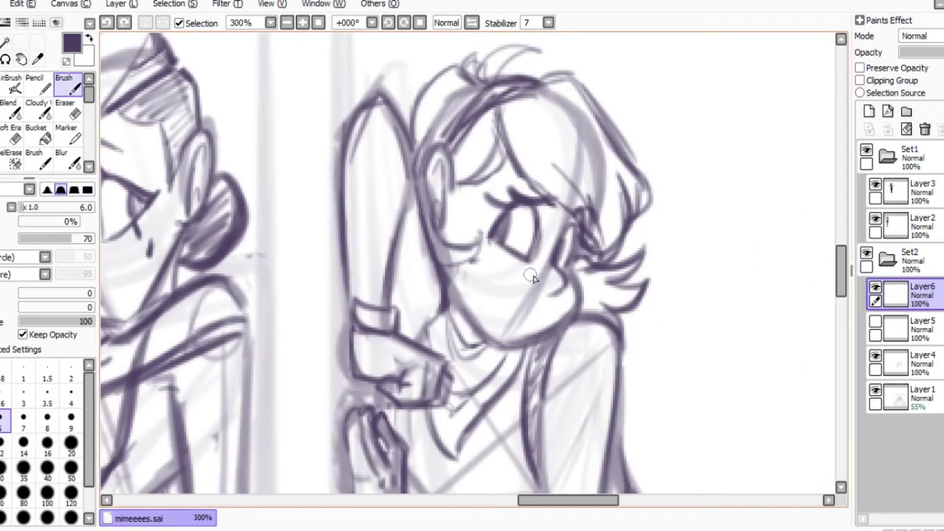
Rework the right figure's mouth into a wide open grin and complete the far eye beside the nose.
mouse_move(495, 210)
left_mouse_down()
mouse_move(523, 249)
mouse_move(545, 237)
mouse_move(554, 201)
mouse_move(639, 249)
mouse_move(632, 297)
left_mouse_up()
key("a")
left_click_drag(646, 277, 673, 307)
key("h")
key("e")
mouse_move(295, 295)
left_mouse_down()
mouse_move(337, 238)
mouse_move(295, 312)
left_mouse_up()
key("b")
mouse_move(332, 269)
left_mouse_down()
mouse_move(283, 301)
mouse_move(298, 324)
mouse_move(262, 308)
left_mouse_up()
left_click_drag(266, 221, 251, 269)
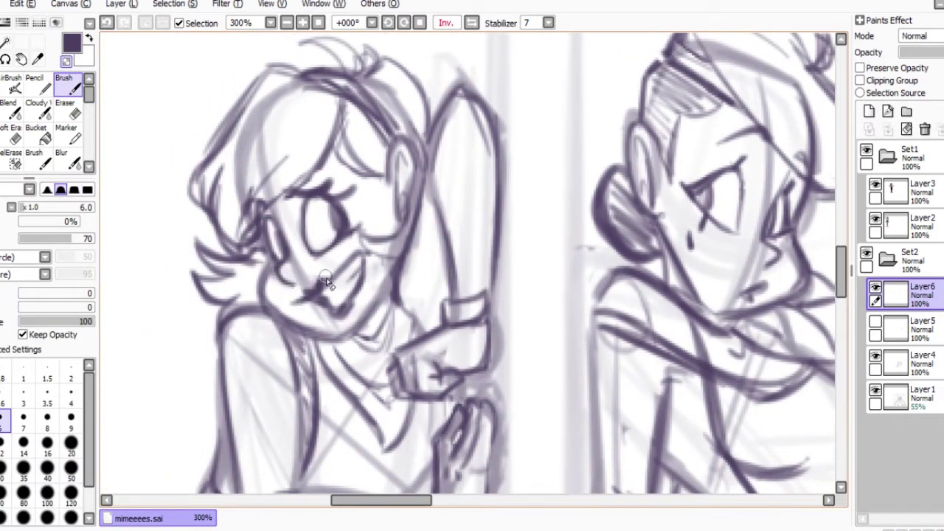
key("h")
key("ctrl+t")
key("Escape")
Delete the hidden Layer5 containing the discarded face attempt.
scroll(776, 325, "down", 4)
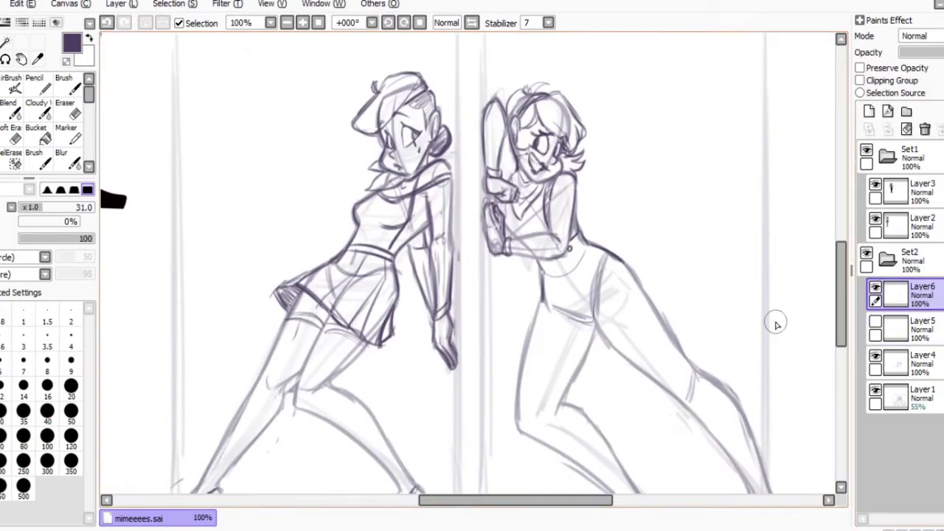
scroll(776, 325, "down", 2)
left_click(907, 328)
left_click(924, 129)
Darken the contours of the right figure's bent front leg down to the ankle and flat shoe.
key("b")
scroll(517, 295, "up", 2)
left_click_drag(501, 347, 560, 192)
mouse_move(413, 280)
left_mouse_down()
mouse_move(481, 240)
mouse_move(472, 254)
left_mouse_up()
left_click_drag(524, 124, 487, 207)
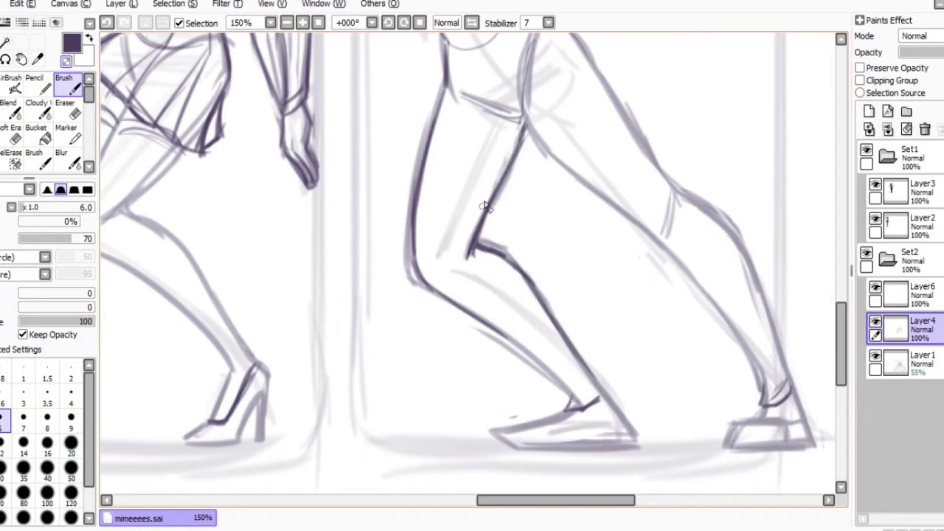
Strengthen the outlines of the left figure's thighs, knees and calves below the skirt.
scroll(315, 224, "left", 3)
mouse_move(315, 224)
left_mouse_down()
mouse_move(331, 312)
mouse_move(248, 213)
left_mouse_up()
scroll(332, 312, "left", 2)
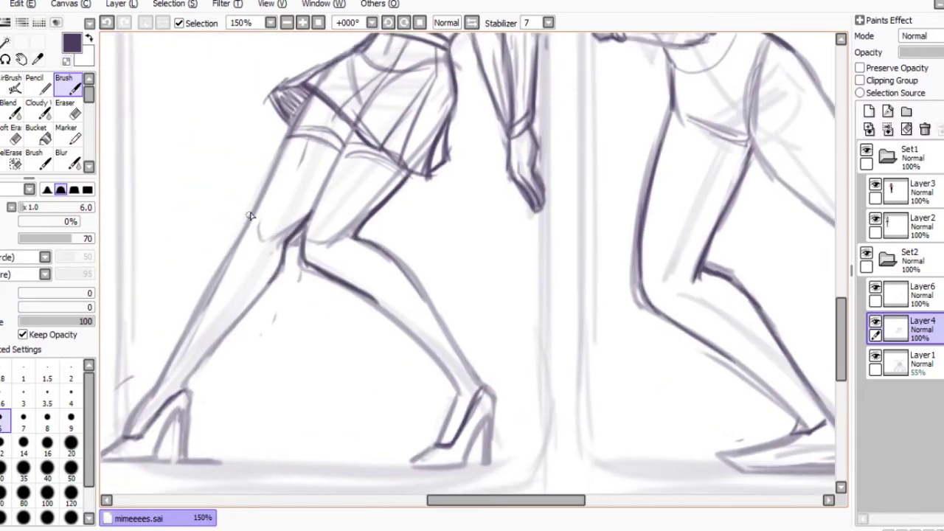
left_click_drag(290, 257, 228, 129)
scroll(244, 184, "down", 3)
scroll(420, 160, "up", 4)
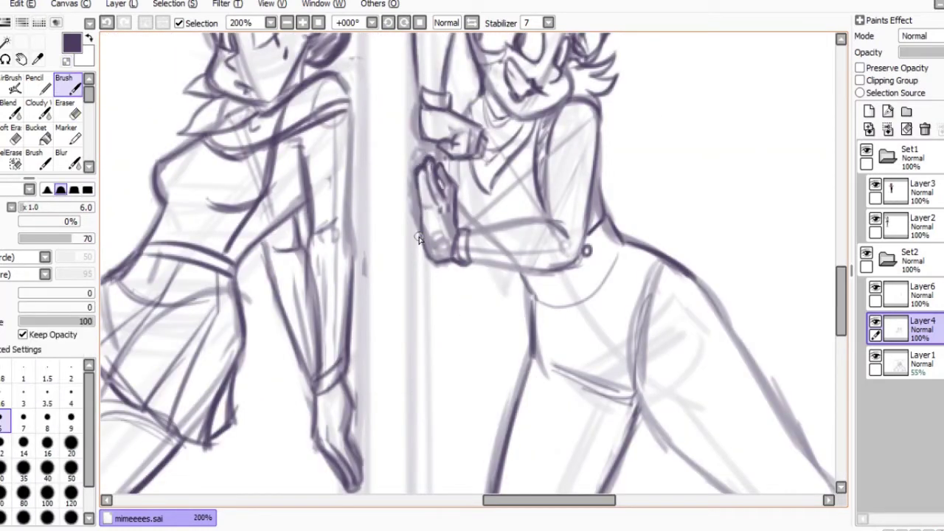
Merge the sketch layers into one, and rename the collapsed Set1 reference folder as "ref" and hide it.
scroll(418, 238, "down", 3)
left_click(907, 363)
left_click(887, 155)
left_click(888, 259)
double_click(909, 149)
type("ref")
key("Return")
left_click(867, 149)
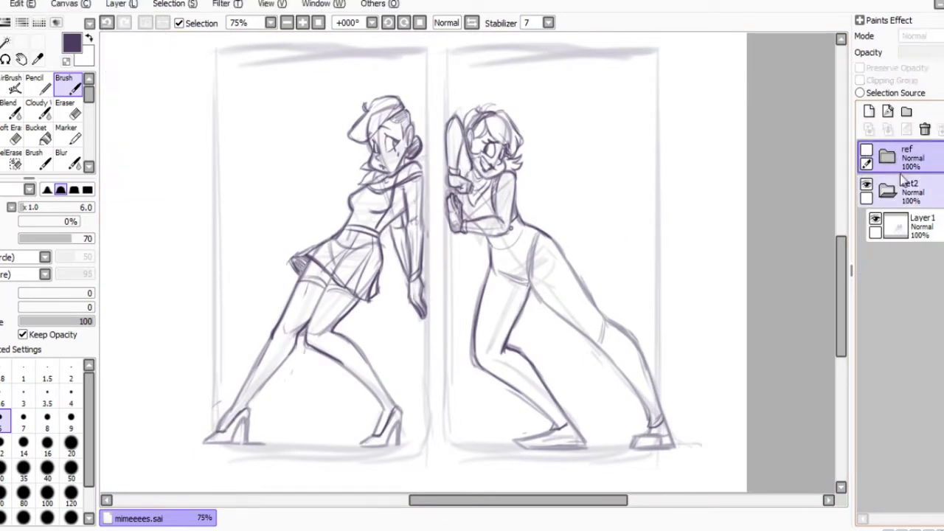
Resize the merged sketch with a free transform so both figures fit the canvas.
left_click(896, 225)
key("ctrl+t")
scroll(472, 258, "down", 2)
left_click_drag(362, 116, 737, 428)
key("Return")
Lower the sketch layer's opacity to 37% and add a new layer above it for the line art.
scroll(626, 249, "up", 1)
left_click_drag(937, 53, 913, 52)
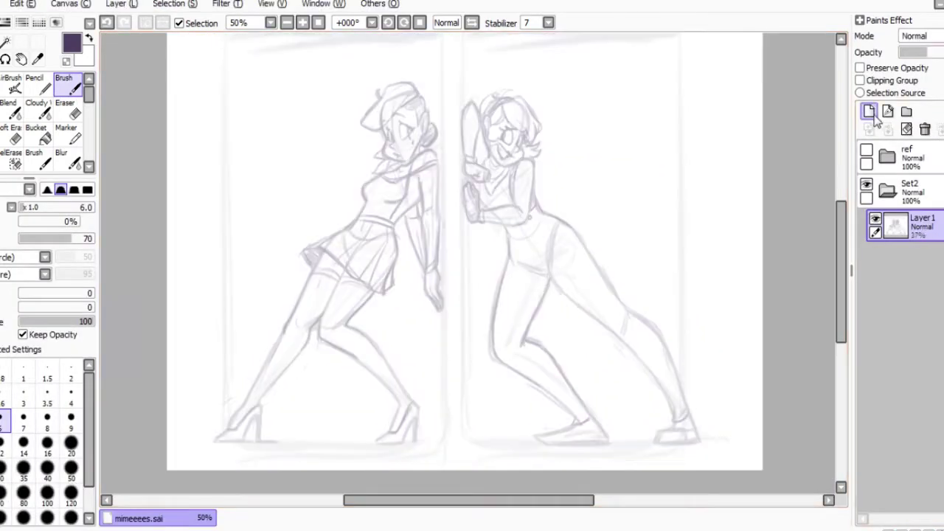
left_click(869, 112)
left_click_drag(316, 95, 347, 189)
key("ctrl+z")
scroll(329, 208, "up", 3)
left_click_drag(286, 212, 305, 351)
key("ctrl+z")
key("ctrl+z")
Ink the left figure's face contour in black from the forehead around the cheek and chin to the jaw.
key("h")
left_click_drag(404, 234, 459, 331)
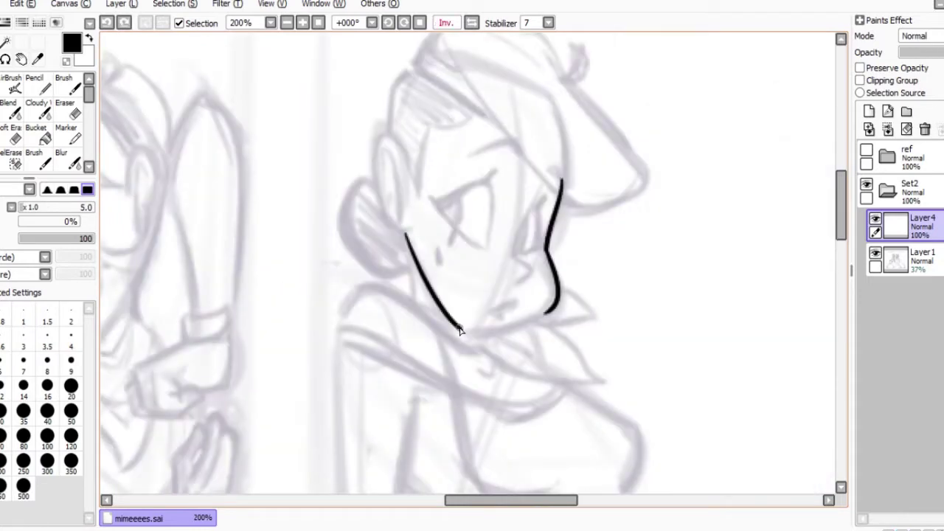
scroll(459, 331, "up", 1)
mouse_move(190, 253)
left_mouse_down()
mouse_move(453, 320)
mouse_move(443, 38)
left_mouse_up()
key("h")
scroll(506, 264, "down", 2)
key("Tab")
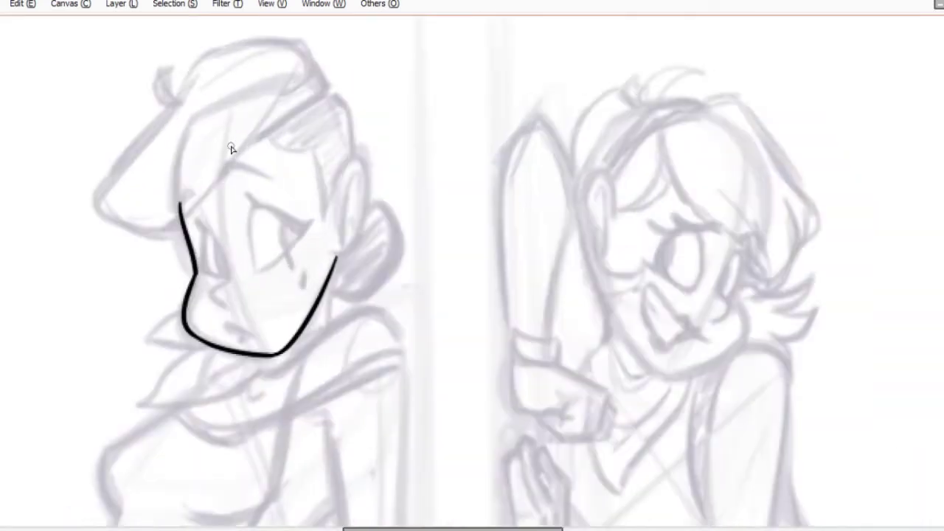
Ink the left figure's ear and the short neck lines behind the jaw.
scroll(231, 150, "up", 1)
mouse_move(410, 173)
left_mouse_down()
mouse_move(388, 231)
mouse_move(400, 302)
left_mouse_up()
key("ctrl+z")
mouse_move(380, 71)
left_mouse_down()
mouse_move(433, 189)
mouse_move(422, 232)
left_mouse_up()
scroll(411, 290, "down", 3)
scroll(396, 273, "down", 2)
scroll(312, 295, "down", 1)
Ink the left figure's scarf edge and shoulder curve, and the rounded hair bun behind the ear.
left_click_drag(237, 321, 459, 297)
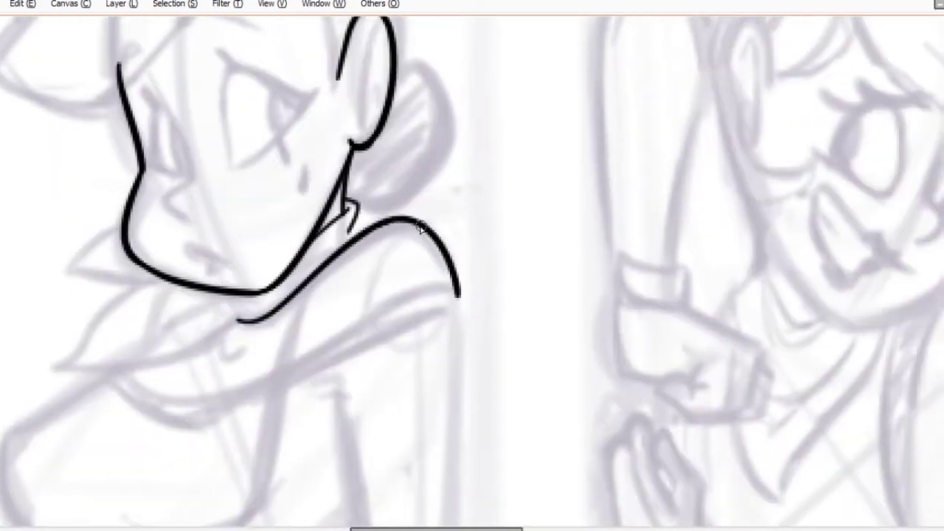
scroll(352, 231, "up", 2)
left_click_drag(426, 116, 393, 265)
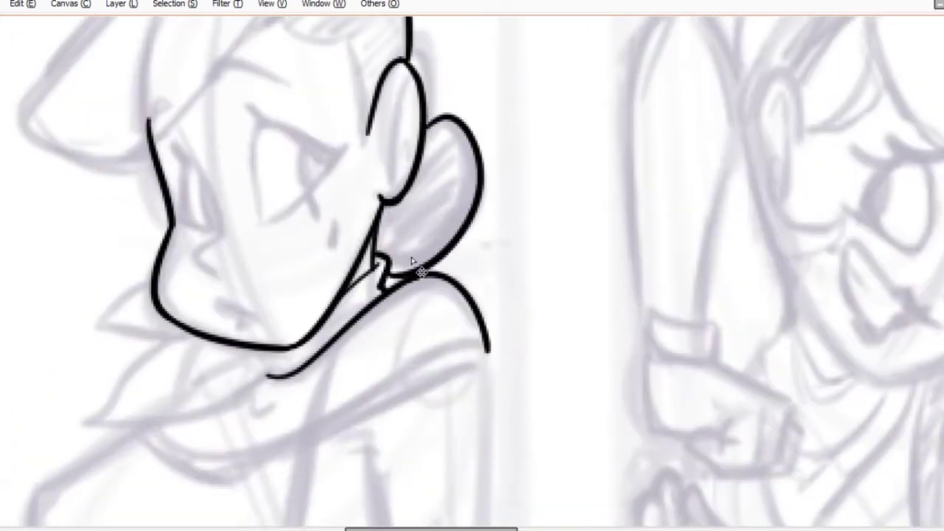
Ink the left figure's hairline and pointed sideburn in front of the ear.
key("h")
scroll(343, 152, "down", 2)
mouse_move(368, 158)
left_mouse_down()
mouse_move(358, 214)
mouse_move(450, 129)
left_mouse_up()
key("h")
Ink the two pointed scarf tails, the small knot and the fold lines under the left figure's chin.
scroll(455, 229, "up", 2)
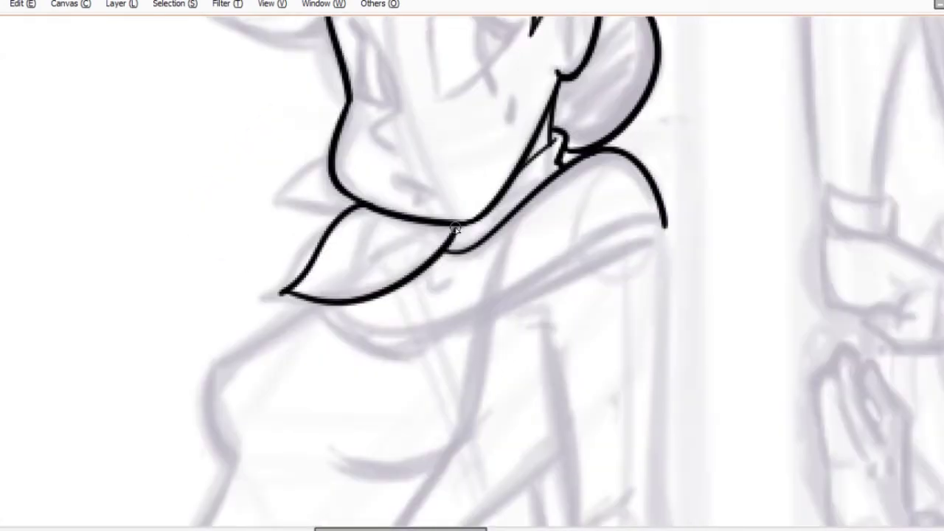
key("ctrl+z")
left_click_drag(443, 247, 283, 295)
left_click_drag(328, 159, 283, 186)
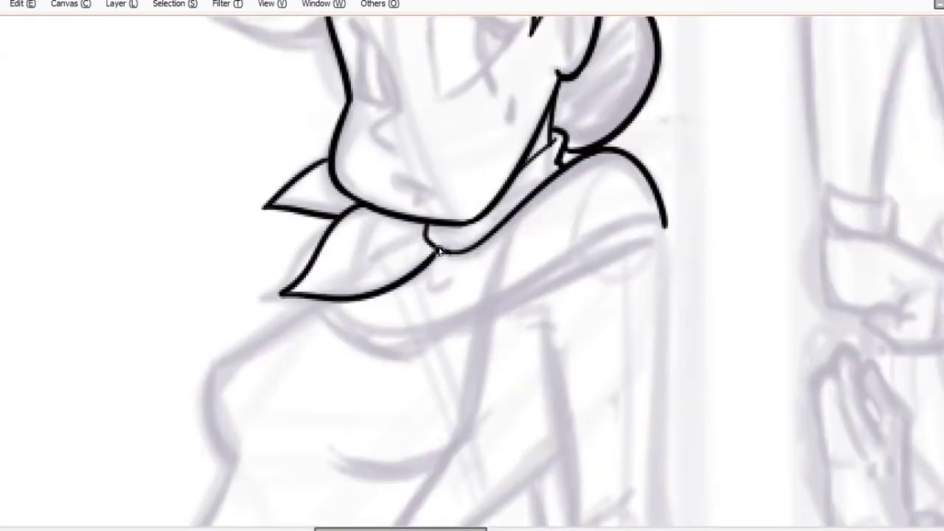
left_click_drag(421, 224, 358, 256)
left_click_drag(413, 223, 367, 234)
Ink the beret's drooping front and its lower rim across the left figure's forehead.
scroll(448, 243, "down", 3)
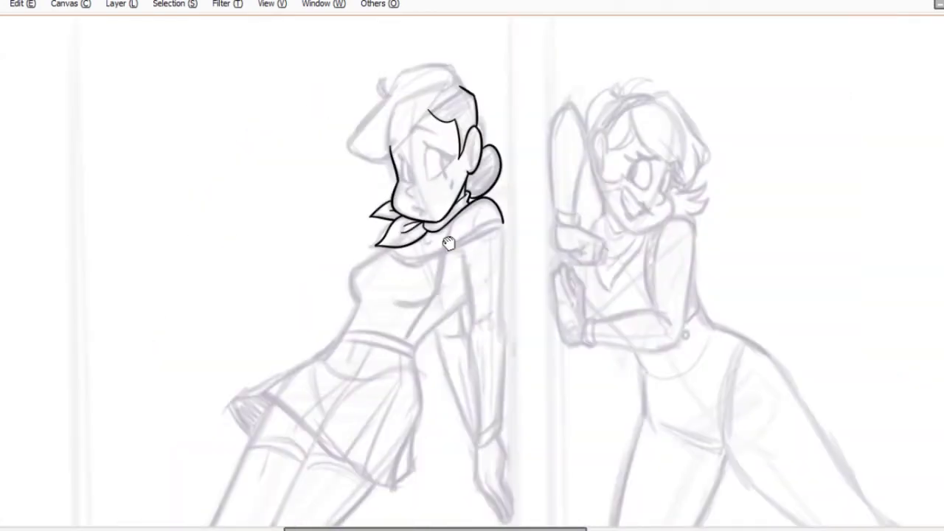
scroll(299, 304, "up", 3)
left_click_drag(299, 304, 290, 503)
mouse_move(333, 135)
left_mouse_down()
mouse_move(225, 277)
mouse_move(505, 126)
left_mouse_up()
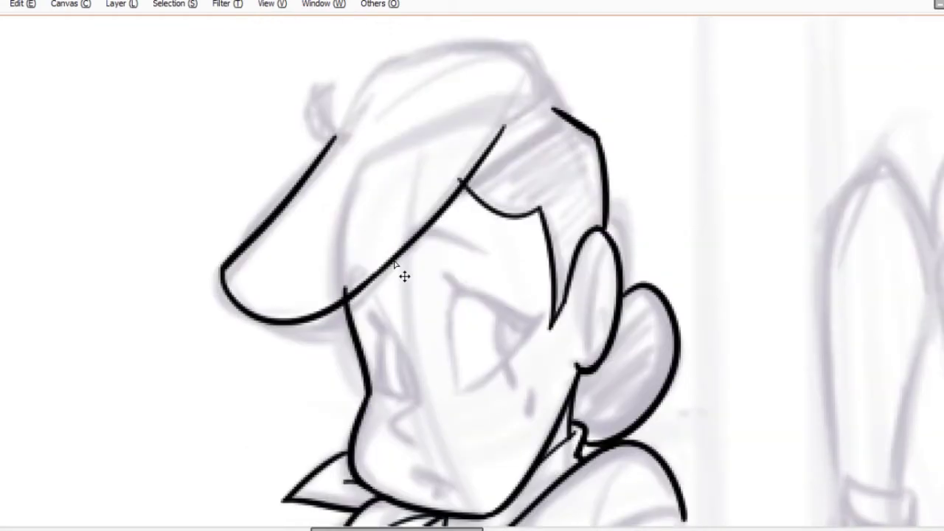
Ink the beret's rounded crown and the folded band along its back edge.
key("h")
mouse_move(336, 151)
left_mouse_down()
mouse_move(347, 101)
mouse_move(533, 152)
mouse_move(547, 190)
mouse_move(446, 266)
left_mouse_up()
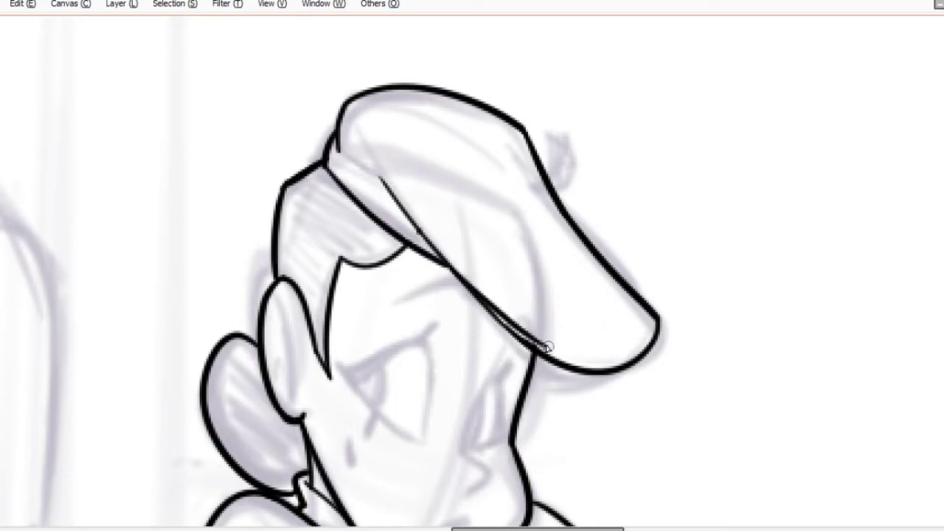
key("ctrl+z")
key("h")
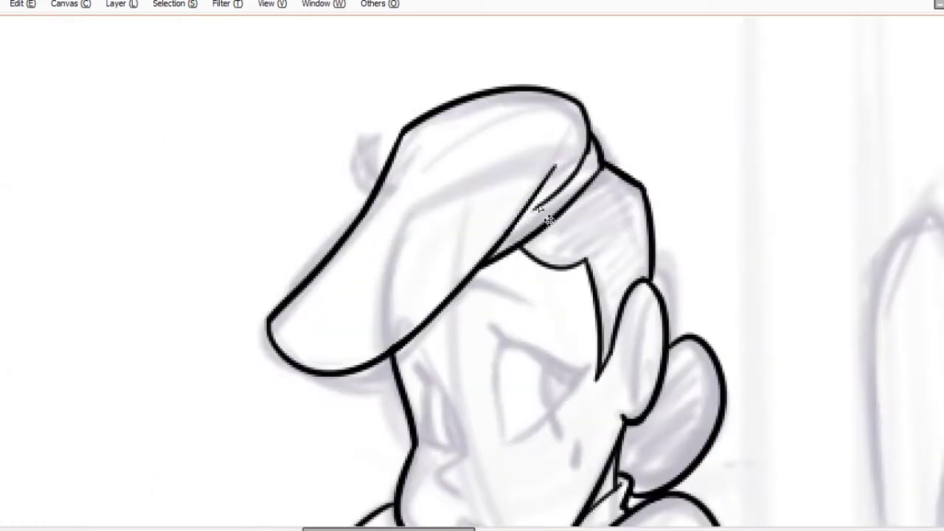
Ink a small pointed stem on the front of the beret.
mouse_move(336, 107)
left_mouse_down()
mouse_move(359, 174)
mouse_move(376, 158)
mouse_move(352, 169)
left_mouse_up()
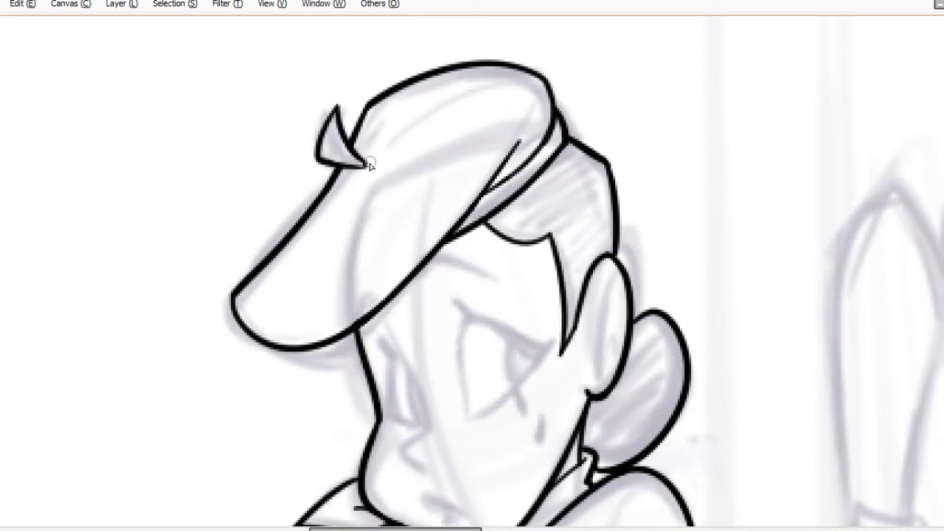
scroll(369, 164, "down", 3)
scroll(472, 221, "up", 3)
scroll(455, 207, "down", 3)
scroll(455, 207, "up", 3)
Ink both sides of the left figure's torso, from the bust to the waist and along the front of the skirt.
mouse_move(312, 147)
left_mouse_down()
mouse_move(286, 158)
mouse_move(250, 256)
left_mouse_up()
scroll(287, 228, "down", 2)
left_click_drag(305, 194, 252, 261)
scroll(317, 211, "down", 3)
left_click_drag(552, 52, 453, 309)
scroll(443, 347, "up", 4)
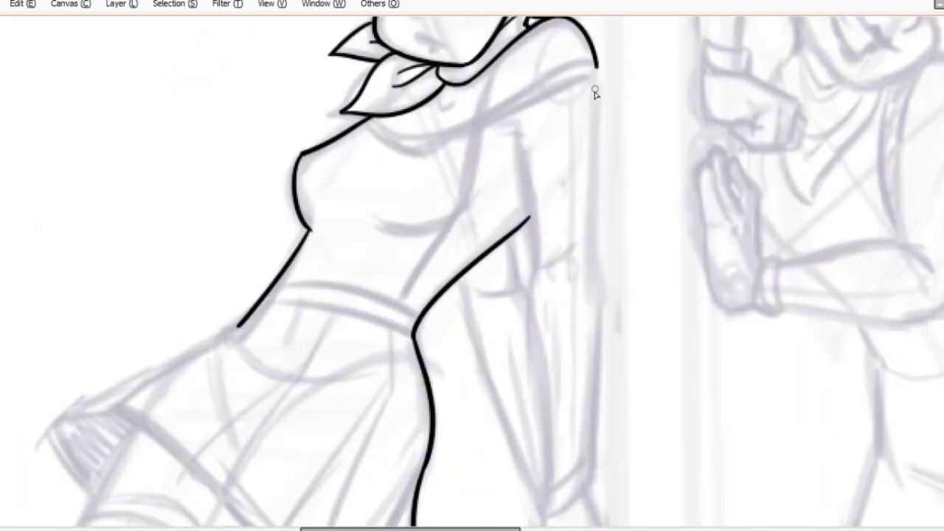
Ink the left figure's near arm from the shoulder to the wrist, with a crease at the elbow.
mouse_move(595, 91)
left_mouse_down()
mouse_move(528, 354)
mouse_move(492, 62)
mouse_move(495, 299)
left_mouse_up()
scroll(491, 92, "up", 2)
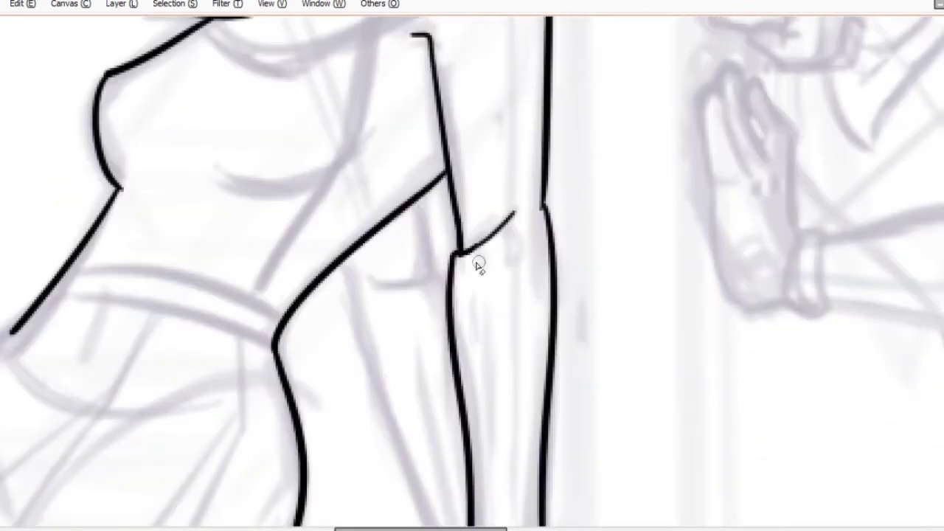
scroll(540, 204, "down", 3)
scroll(455, 244, "up", 3)
scroll(455, 244, "up", 2)
Ink the wide neckline curving across the left figure's chest to the shoulder.
left_click_drag(214, 218, 541, 107)
key("ctrl+z")
scroll(362, 126, "down", 3)
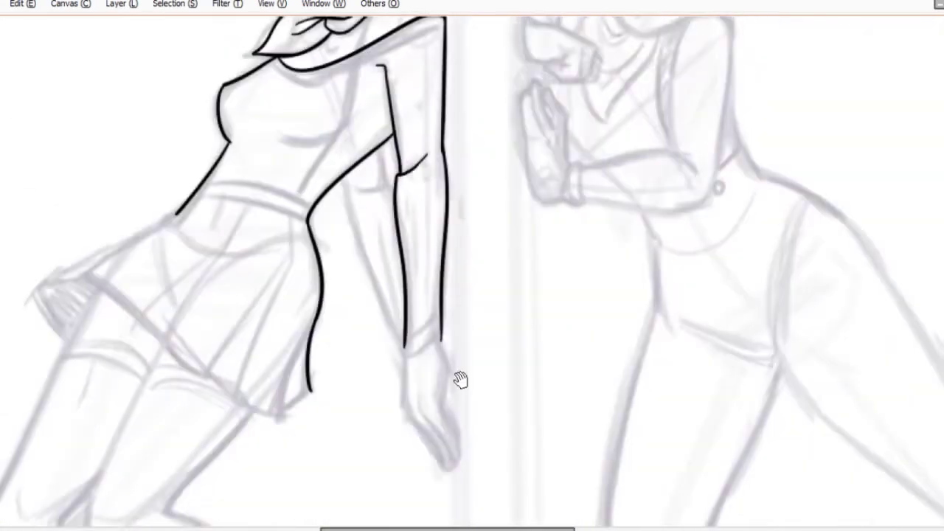
Ink the near sleeve's folded cuff and the left figure's far arm behind it, with an elbow crease.
scroll(457, 379, "up", 4)
left_click_drag(372, 218, 439, 165)
scroll(448, 407, "down", 3)
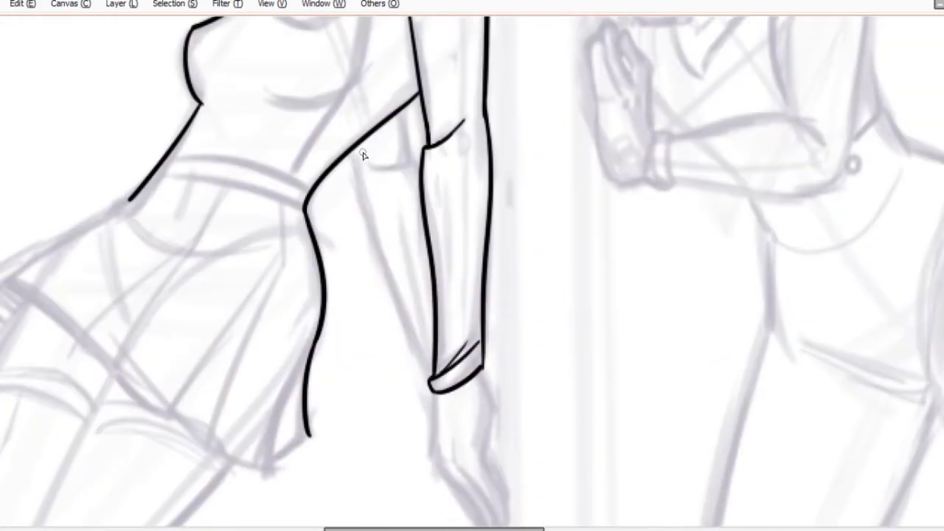
left_click_drag(354, 154, 409, 328)
key("h")
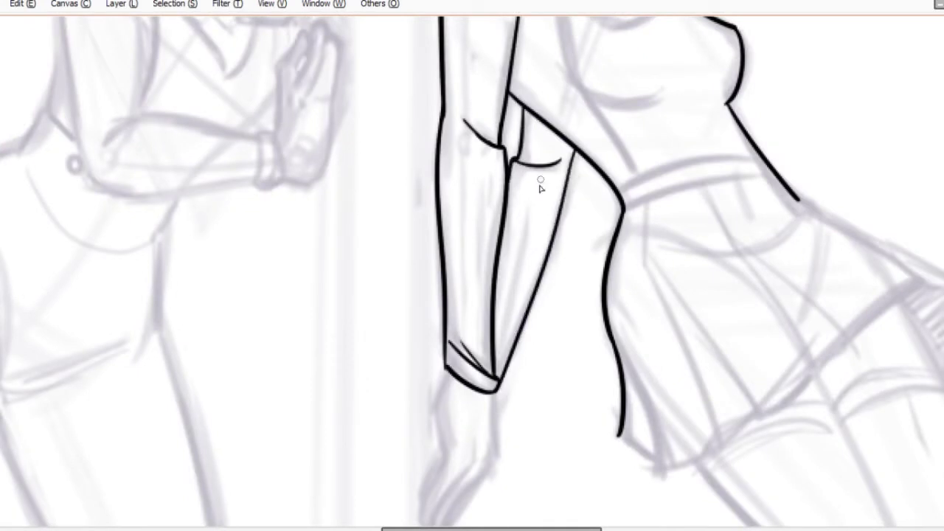
Ink both sides of the left figure's near wrist below the sleeve cuff, extending into the hand's outer contour.
left_click_drag(541, 188, 219, 223)
scroll(219, 224, "down", 3)
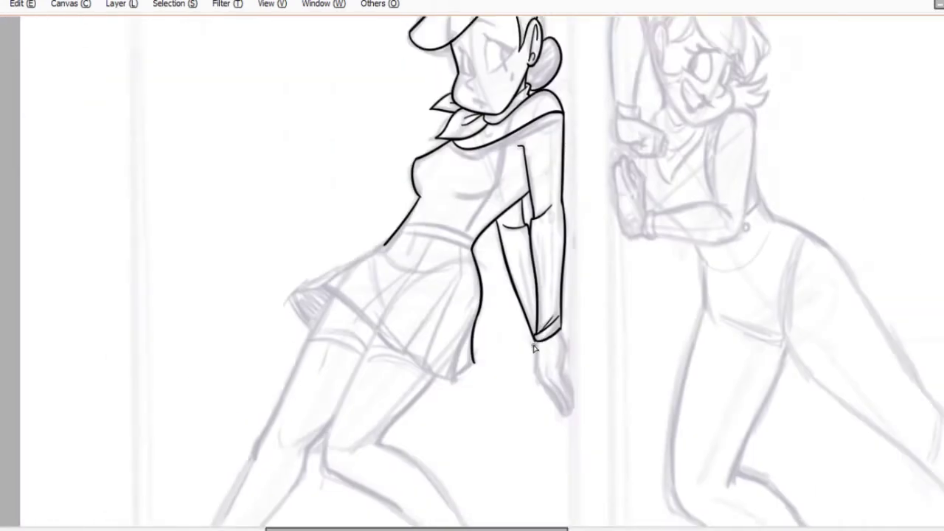
scroll(455, 270, "up", 4)
left_click_drag(383, 118, 378, 236)
left_click_drag(453, 87, 457, 211)
left_click_drag(409, 200, 470, 340)
left_click_drag(457, 211, 481, 334)
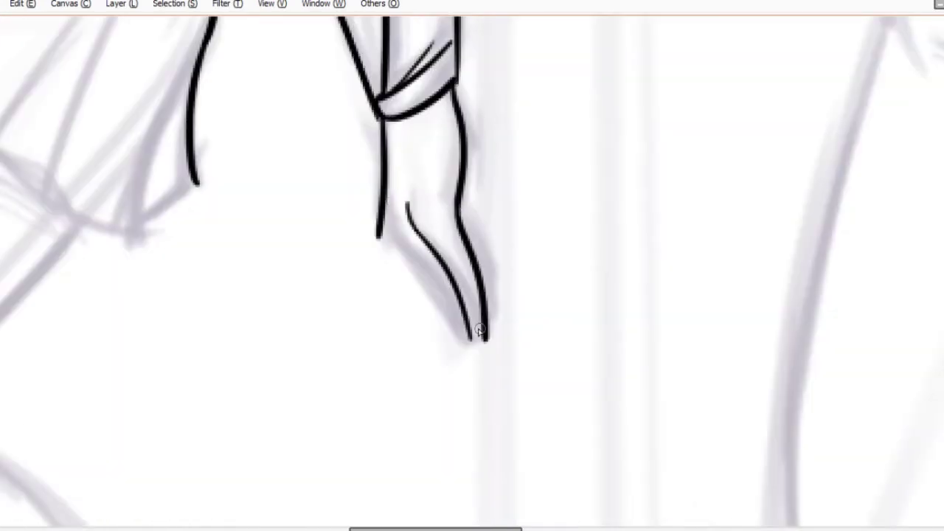
key("ctrl+z")
Ink the near hand's fingers pointing down along the wall, with rounded fingertips and the narrow shape behind the palm.
left_click_drag(407, 196, 474, 329)
mouse_move(454, 205)
left_mouse_down()
mouse_move(485, 274)
mouse_move(480, 333)
left_mouse_up()
left_click_drag(388, 207, 472, 344)
left_click_drag(375, 229, 454, 330)
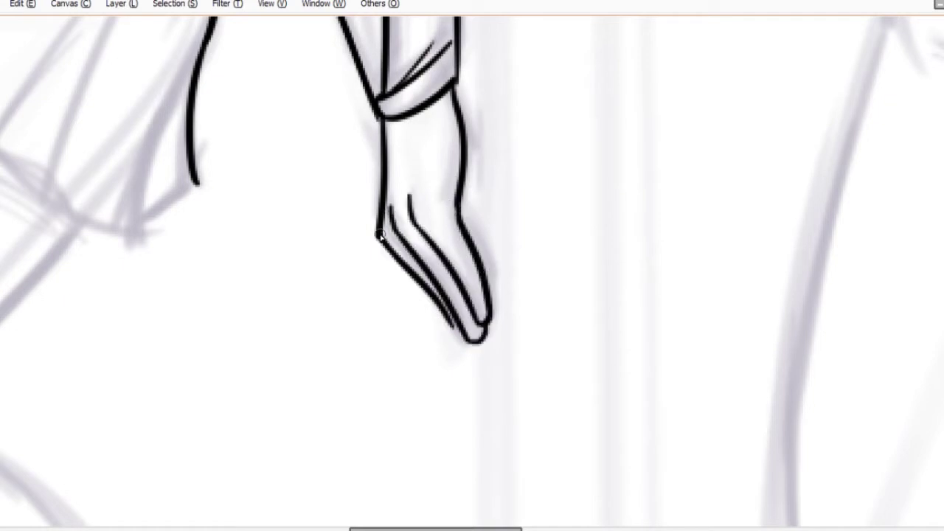
mouse_move(463, 176)
left_mouse_down()
mouse_move(508, 316)
mouse_move(501, 379)
left_mouse_up()
scroll(506, 296, "down", 1)
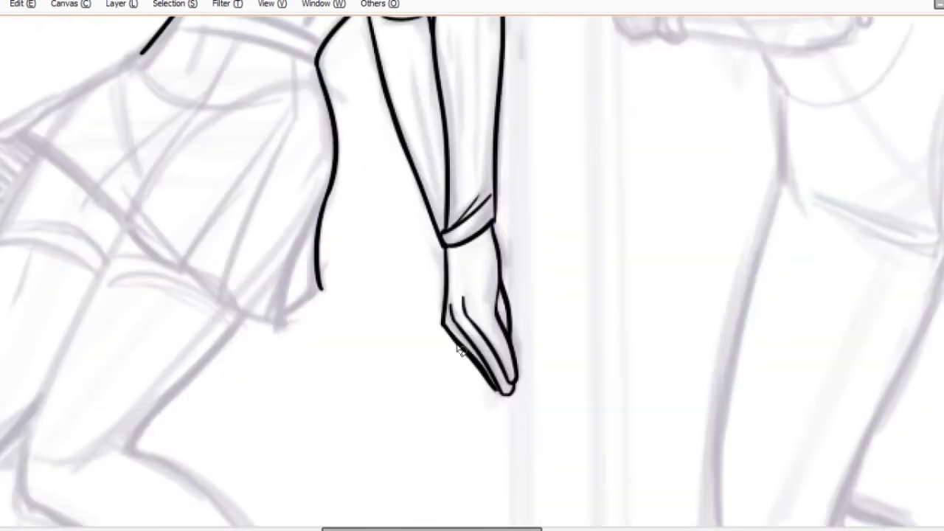
scroll(503, 416, "up", 1)
scroll(553, 487, "down", 1)
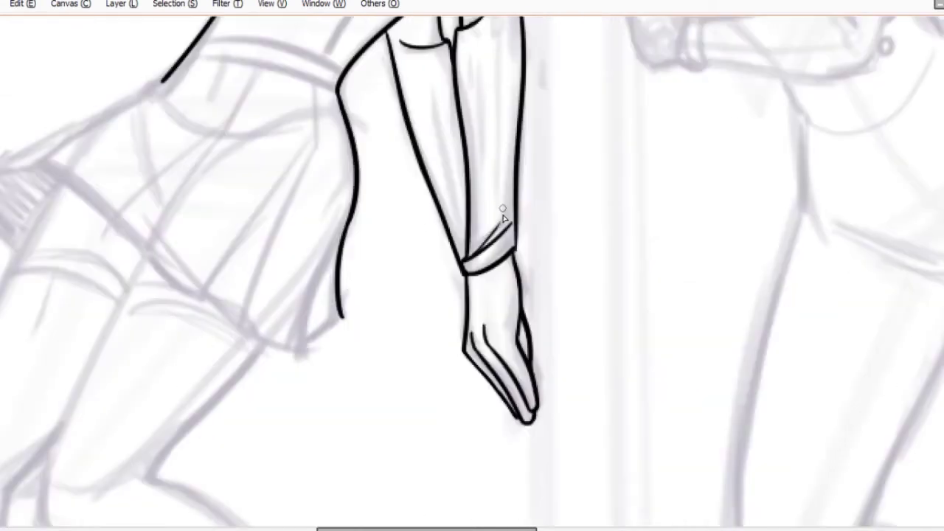
Ink both sides of the left figure's outstretched back leg, from the thigh past the knee to the ankle.
key("h")
scroll(383, 188, "up", 1)
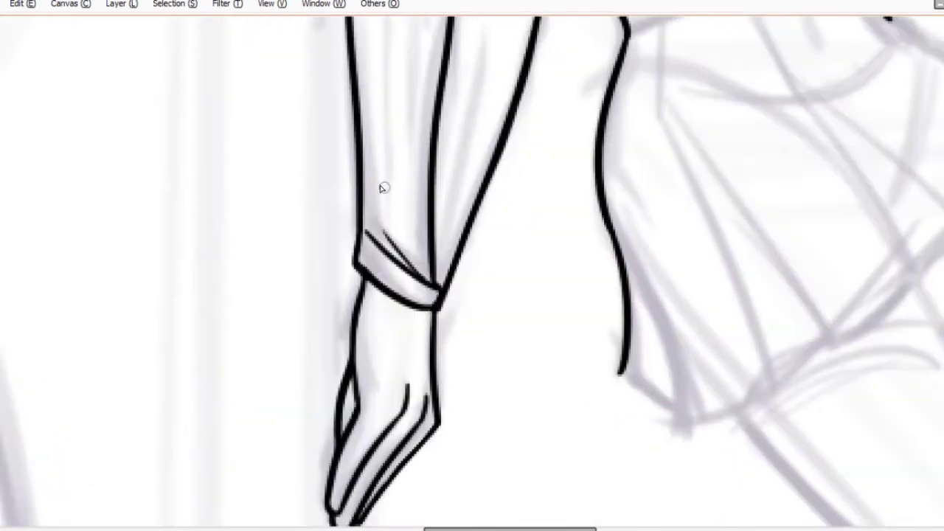
key("h")
scroll(511, 130, "down", 3)
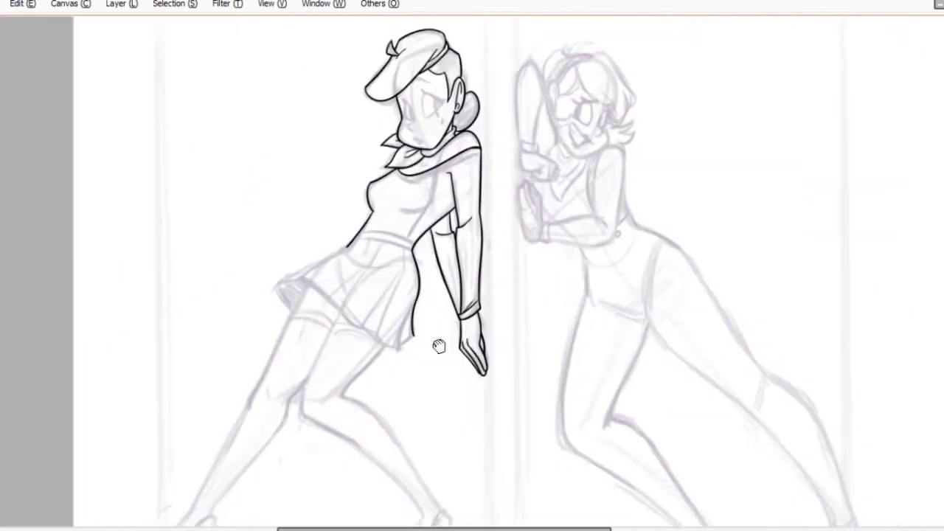
scroll(411, 152, "up", 3)
scroll(339, 96, "down", 2)
left_click_drag(402, 15, 237, 366)
left_click_drag(517, 43, 277, 362)
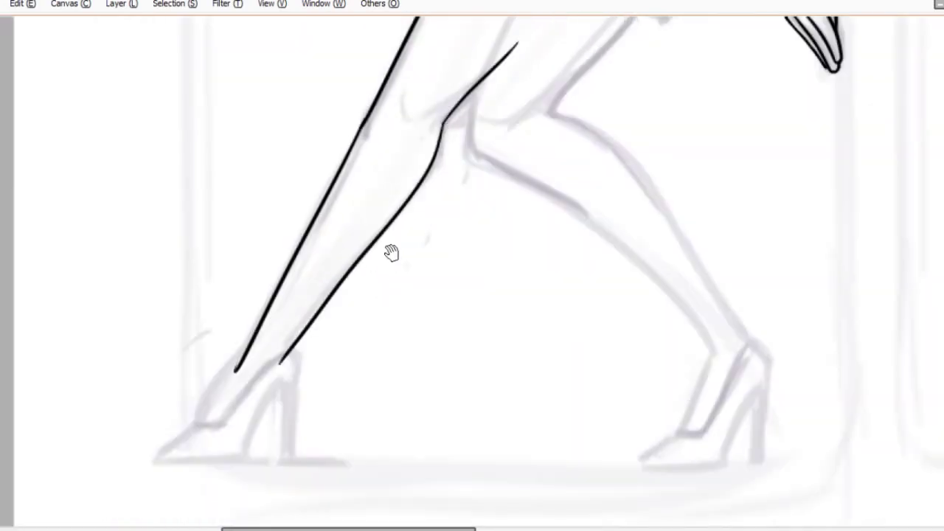
Ink the back foot's instep and its high-heeled shoe with pointed toe, sole, arch and rounded heel cup.
scroll(389, 251, "up", 2)
mouse_move(391, 239)
left_mouse_down()
mouse_move(314, 348)
mouse_move(384, 385)
left_mouse_up()
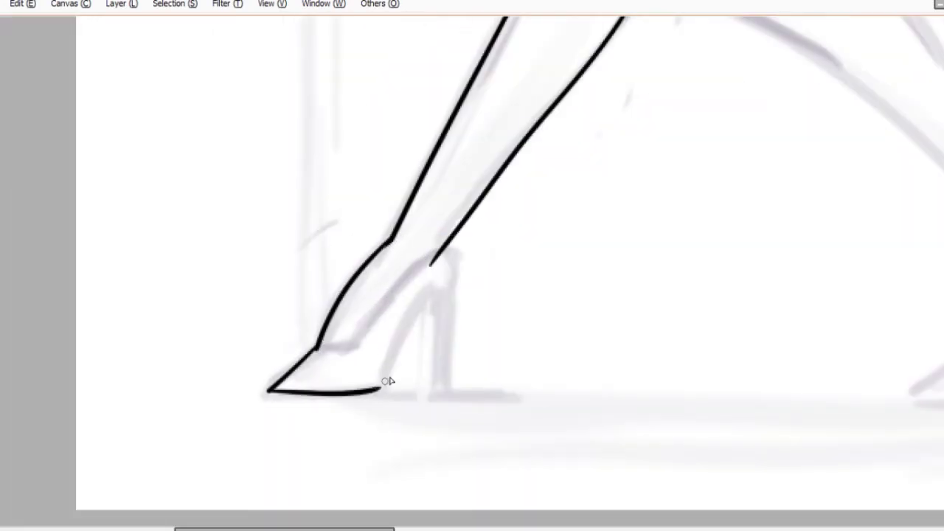
key("h")
left_click_drag(492, 293, 549, 386)
left_click_drag(484, 251, 473, 259)
left_click_drag(470, 293, 491, 395)
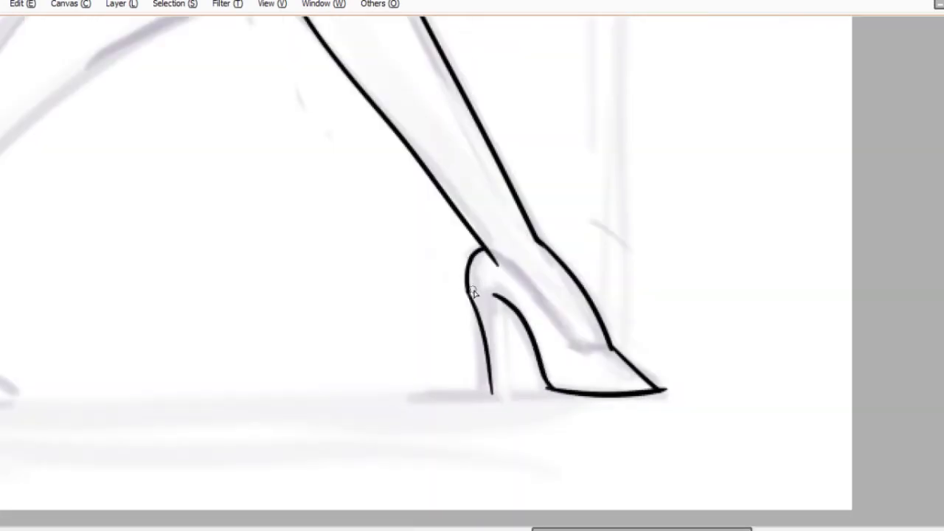
Finish the back shoe's thin heel with its inner edge line and ink the shoe's curved top opening.
left_click_drag(496, 295, 500, 397)
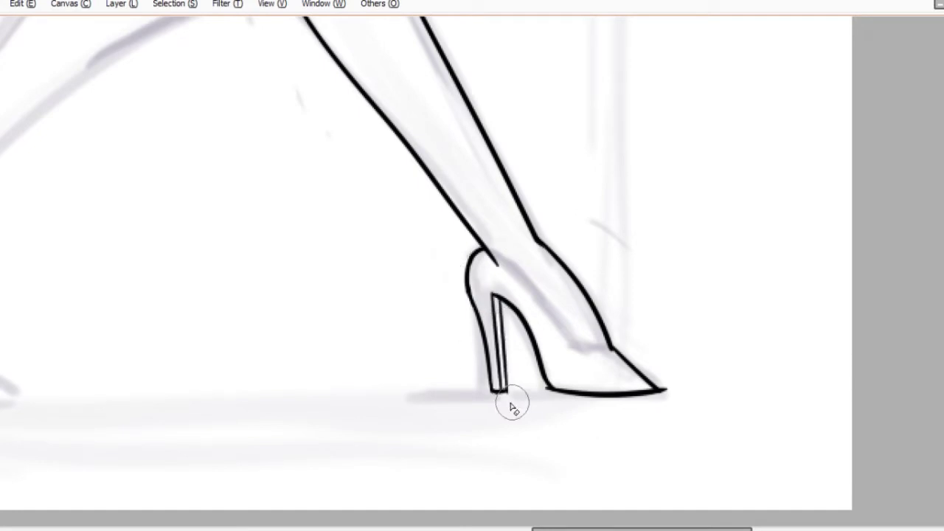
key("h")
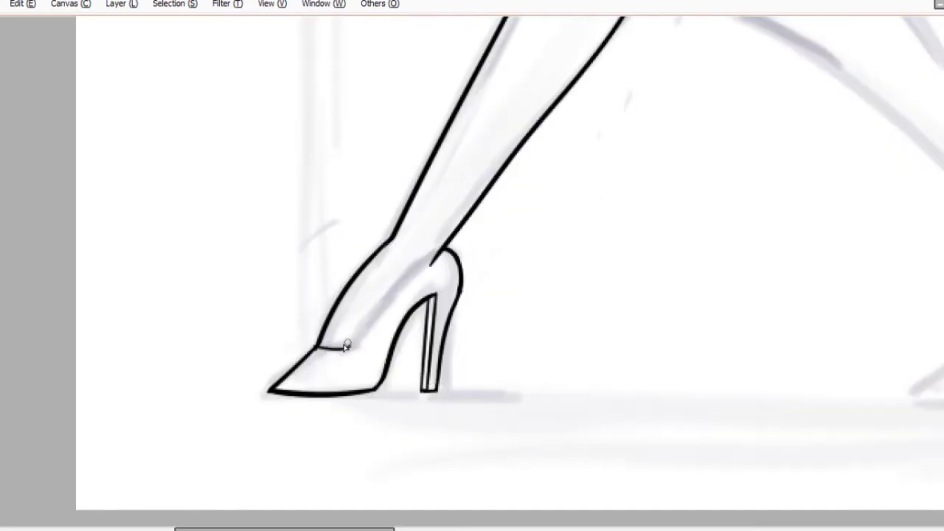
left_click_drag(347, 345, 442, 254)
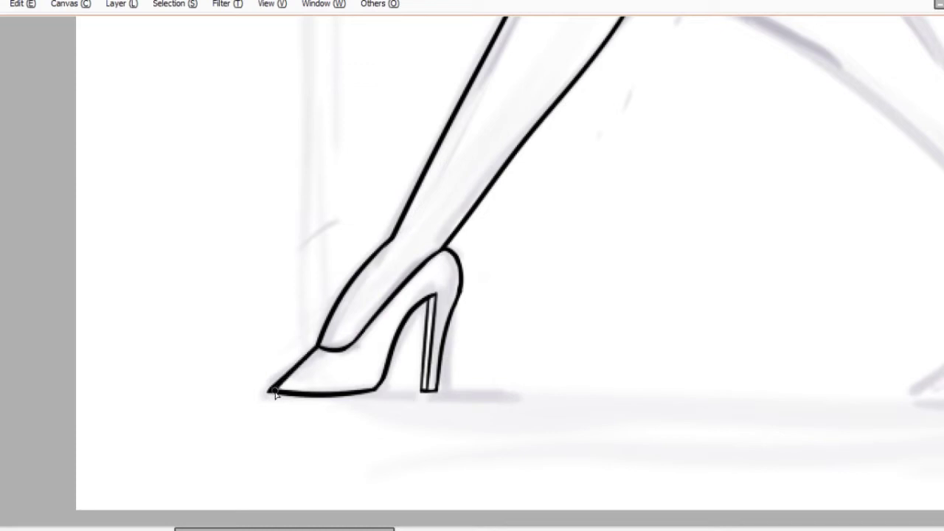
Ink the left figure's bent leg, with both sides of the thigh, the knee bend and the calf contours.
scroll(274, 394, "down", 3)
scroll(359, 314, "up", 3)
scroll(360, 314, "down", 2)
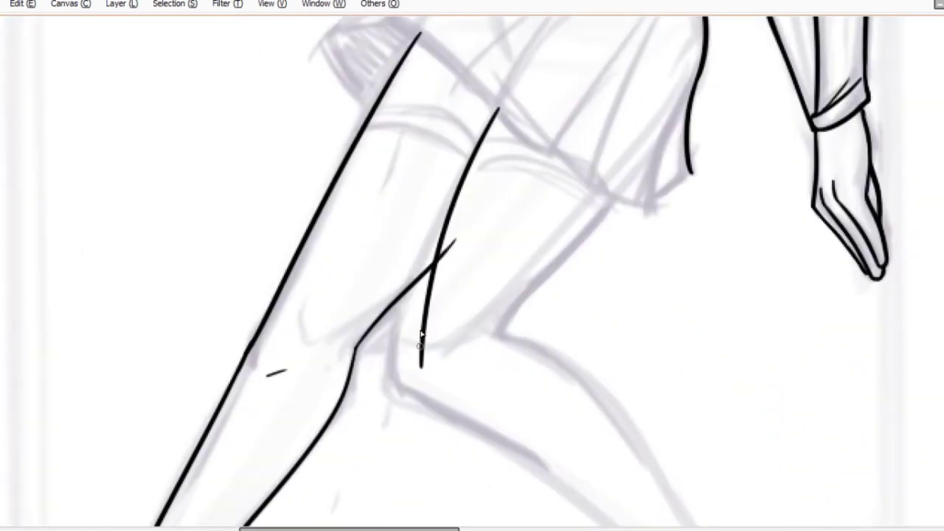
left_click_drag(622, 178, 516, 328)
scroll(538, 327, "up", 2)
left_click_drag(319, 171, 634, 439)
left_click_drag(424, 109, 580, 237)
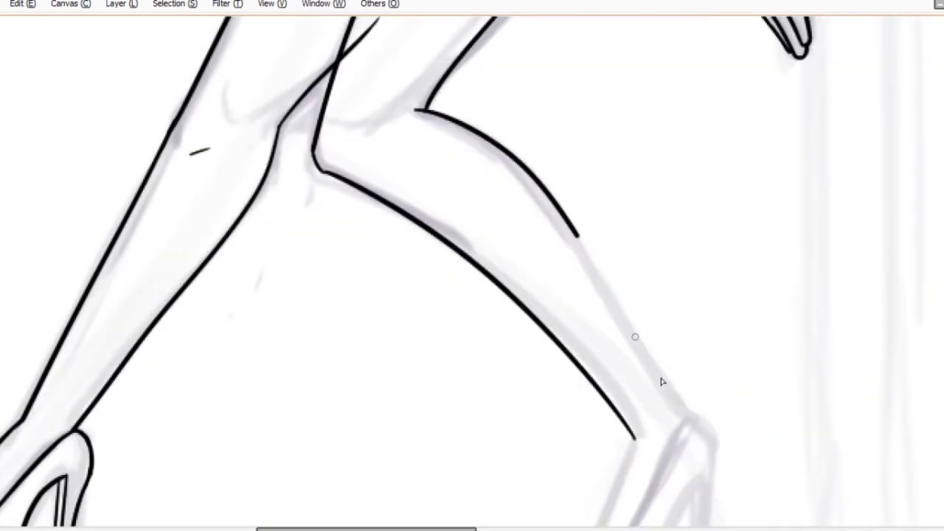
Finish the bent leg's calf and ankle, ink its high-heeled shoe, and clear the line overlapping behind the knee.
scroll(361, 246, "down", 2)
scroll(649, 442, "up", 2)
mouse_move(459, 82)
left_mouse_down()
mouse_move(532, 176)
mouse_move(506, 375)
left_mouse_up()
mouse_move(407, 156)
left_mouse_down()
mouse_move(267, 375)
mouse_move(498, 363)
mouse_move(573, 295)
left_mouse_up()
scroll(442, 369, "down", 2)
scroll(418, 327, "up", 1)
scroll(568, 395, "down", 2)
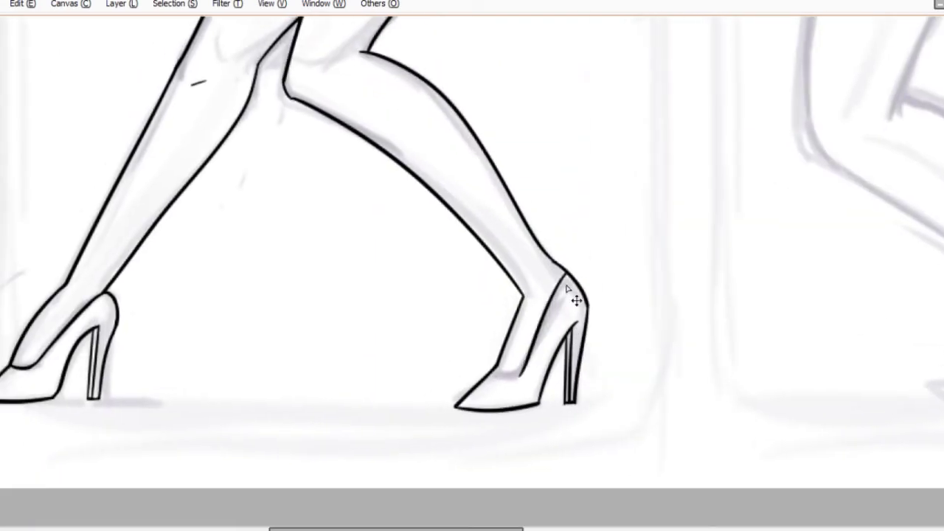
scroll(415, 278, "up", 2)
scroll(416, 278, "down", 2)
Ink the skirt's flared back edge from the waist to the hem corner and down to the thigh.
left_click_drag(312, 338, 438, 312)
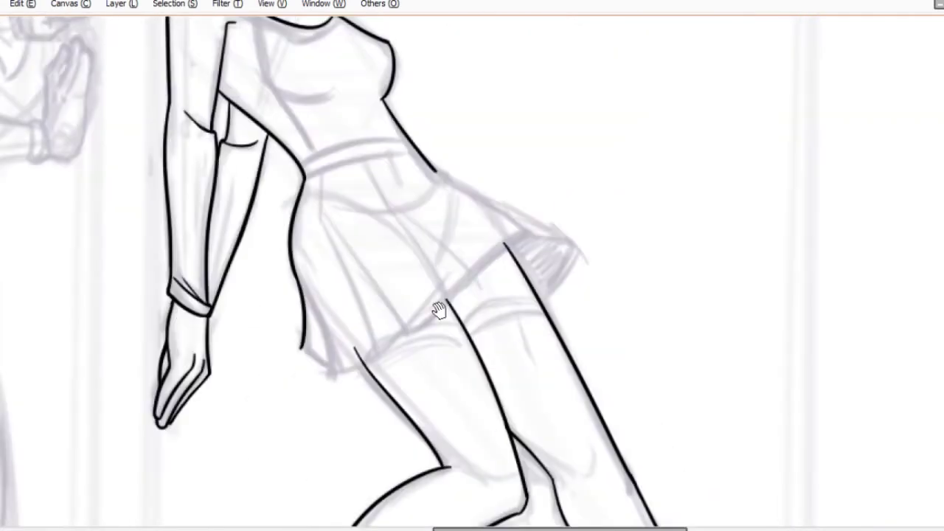
mouse_move(391, 140)
left_mouse_down()
mouse_move(578, 263)
mouse_move(579, 314)
left_mouse_up()
scroll(578, 263, "up", 2)
scroll(674, 280, "up", 2)
Ink the curve under the bust and the two parallel lines of the skirt's waistband.
key("h")
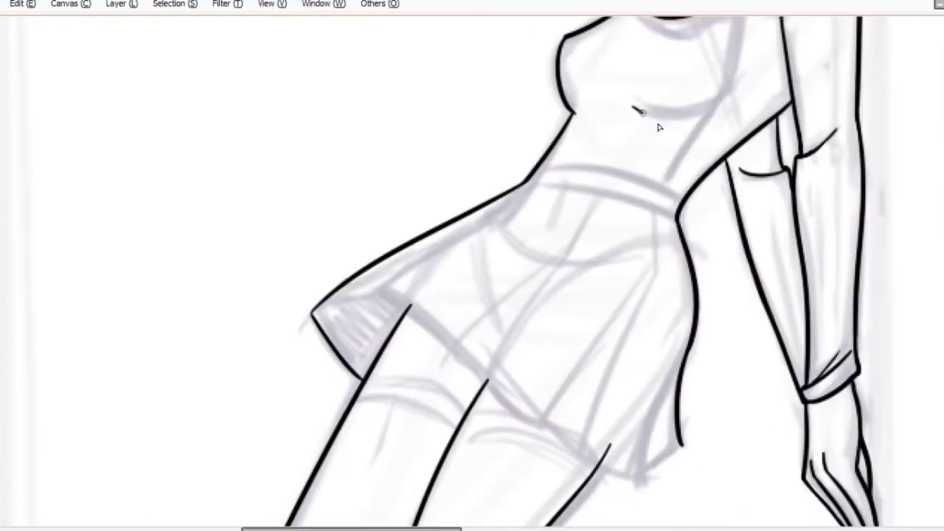
scroll(658, 126, "up", 2)
scroll(565, 194, "down", 2)
key("h")
scroll(477, 253, "up", 2)
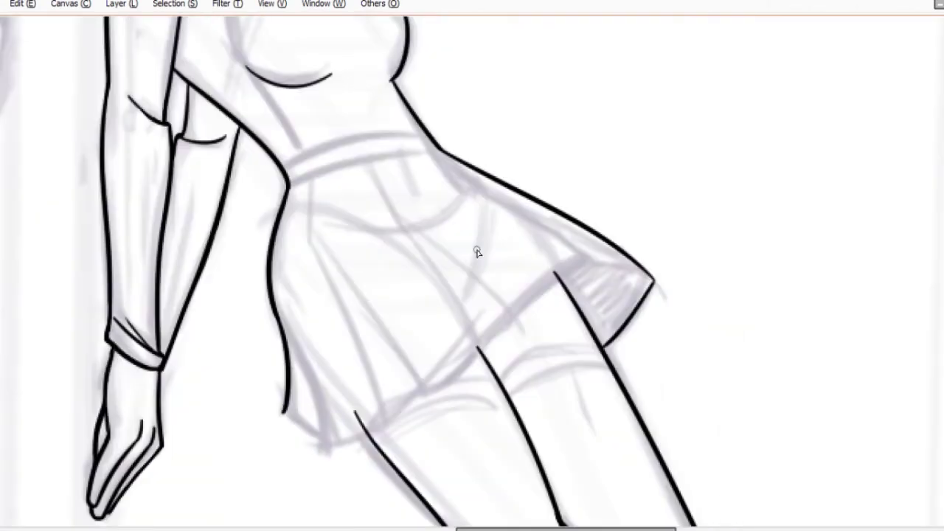
left_click_drag(289, 180, 410, 137)
left_click_drag(288, 168, 423, 132)
key("h")
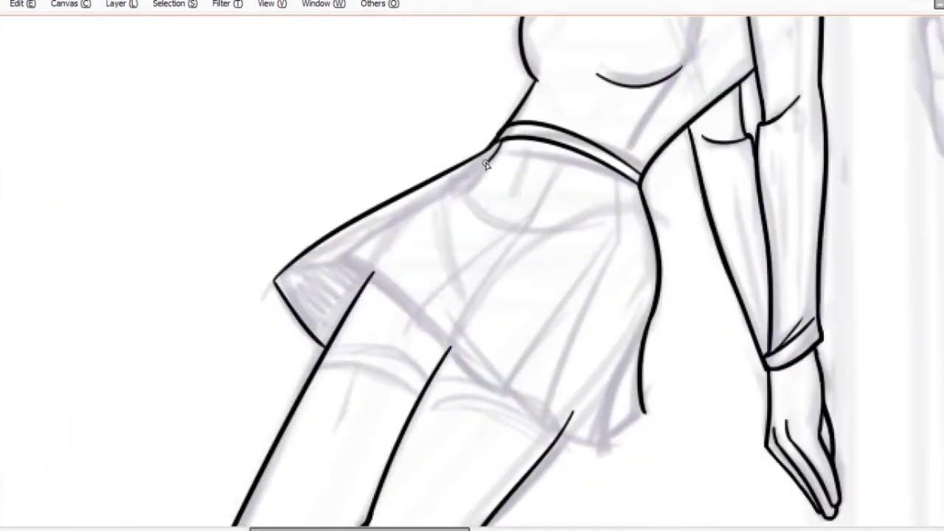
Ink the skirt's pleats as paired lines fanning out from the waistband toward the hem.
left_click_drag(504, 142, 334, 273)
left_click_drag(567, 151, 455, 342)
left_click_drag(550, 184, 405, 333)
left_click_drag(616, 225, 506, 410)
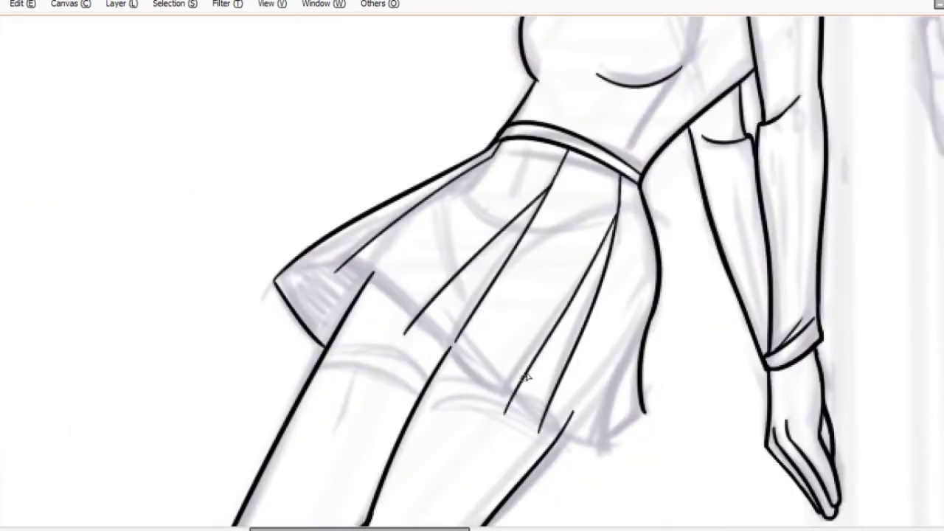
left_click_drag(620, 181, 539, 432)
left_click_drag(632, 253, 597, 442)
key("ctrl+z")
left_click_drag(656, 240, 619, 369)
left_click_drag(613, 427, 637, 429)
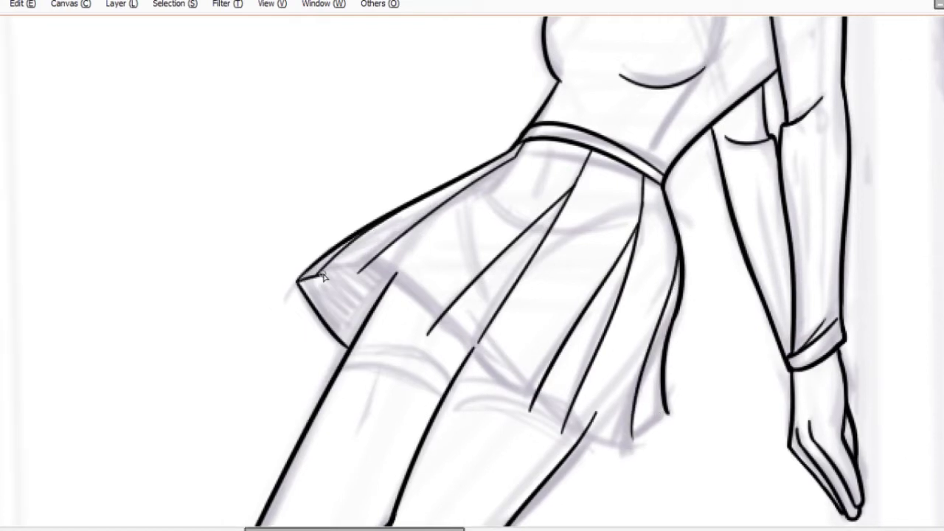
Ink the skirt's wavy hem across the thighs, erase the pleat ends crossing it, and add the inner back fold.
left_click_drag(298, 274, 656, 435)
scroll(656, 437, "up", 2)
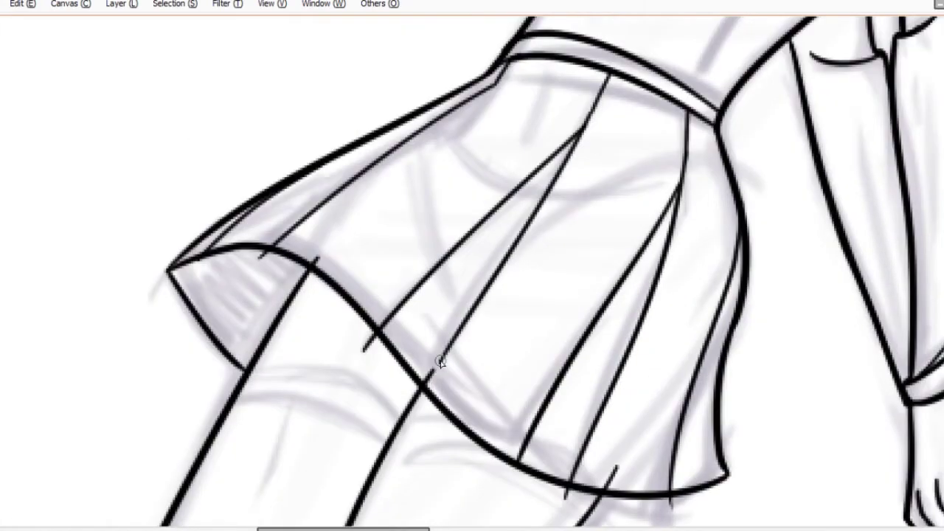
scroll(631, 492, "down", 2)
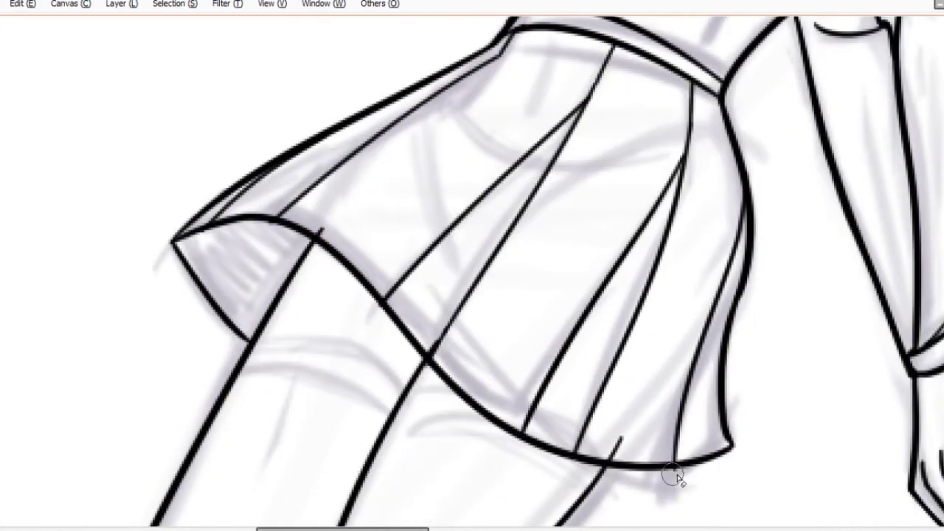
scroll(679, 479, "up", 1)
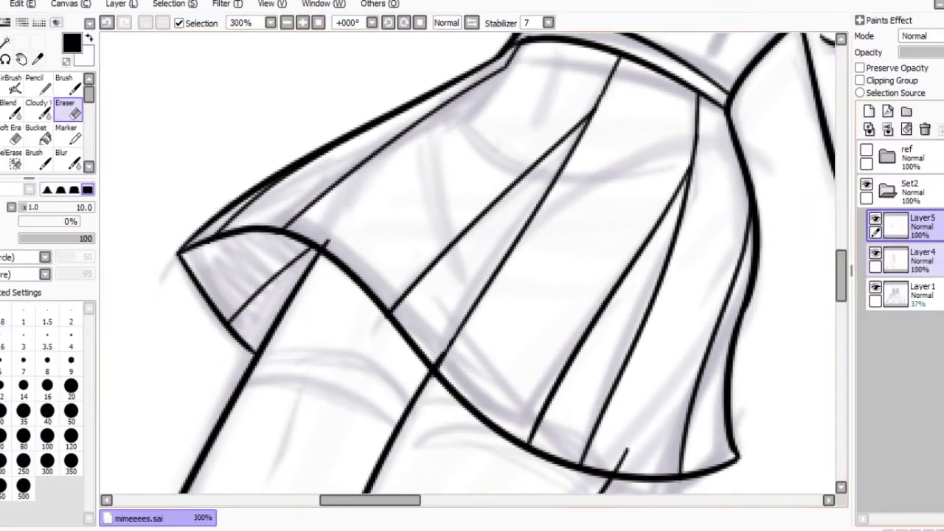
On Layer5, ink a curved seam across the upper pleats, just below the skirt's waistband.
scroll(373, 340, "down", 3)
scroll(666, 283, "up", 1)
left_click(897, 227)
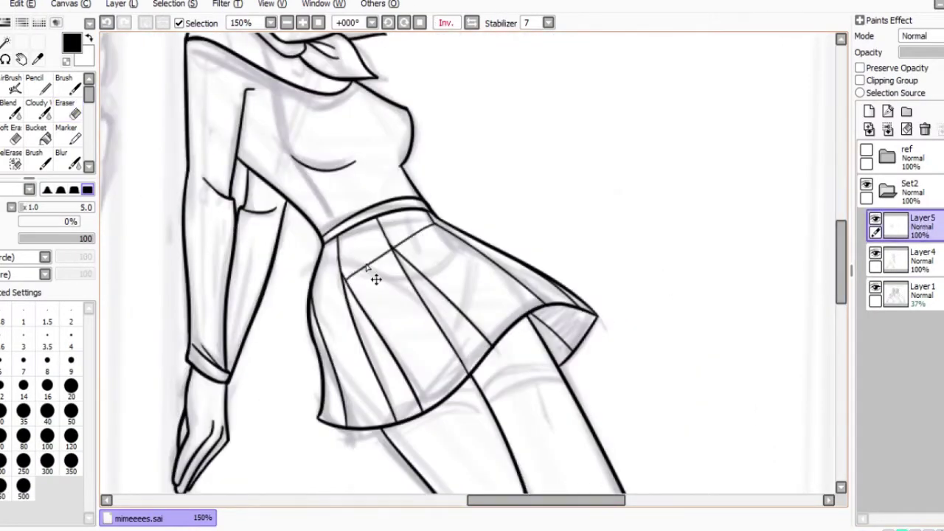
key("h")
scroll(439, 271, "up", 2)
scroll(439, 271, "down", 4)
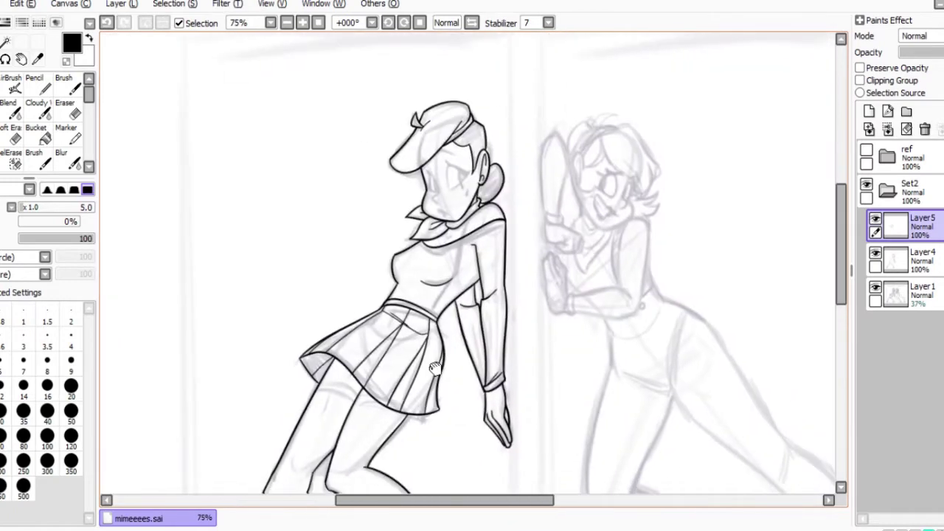
scroll(421, 164, "up", 3)
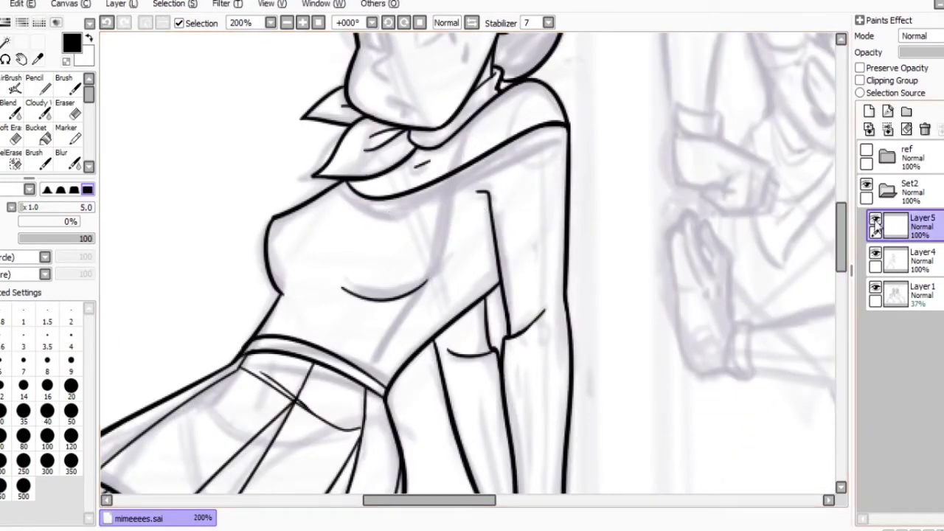
Ink the double-line suspender strap from the neckerchief over the bust to the waistband, plus the short far strap.
scroll(472, 266, "right", 2)
mouse_move(447, 114)
left_mouse_down()
mouse_move(369, 365)
mouse_move(337, 385)
mouse_move(379, 300)
mouse_move(336, 385)
left_mouse_up()
left_click_drag(253, 294, 235, 345)
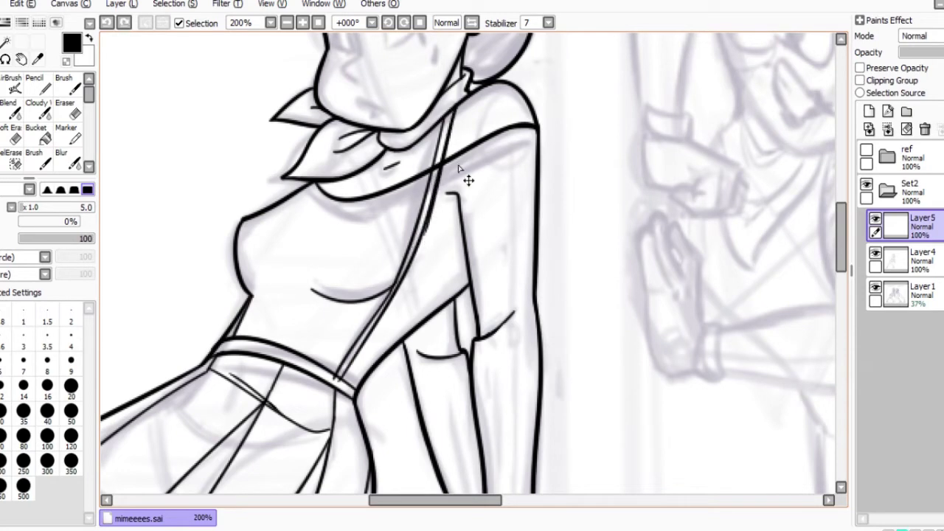
scroll(468, 179, "down", 3)
scroll(282, 254, "up", 4)
left_click_drag(455, 311, 580, 204)
scroll(407, 312, "down", 2)
scroll(441, 208, "up", 1)
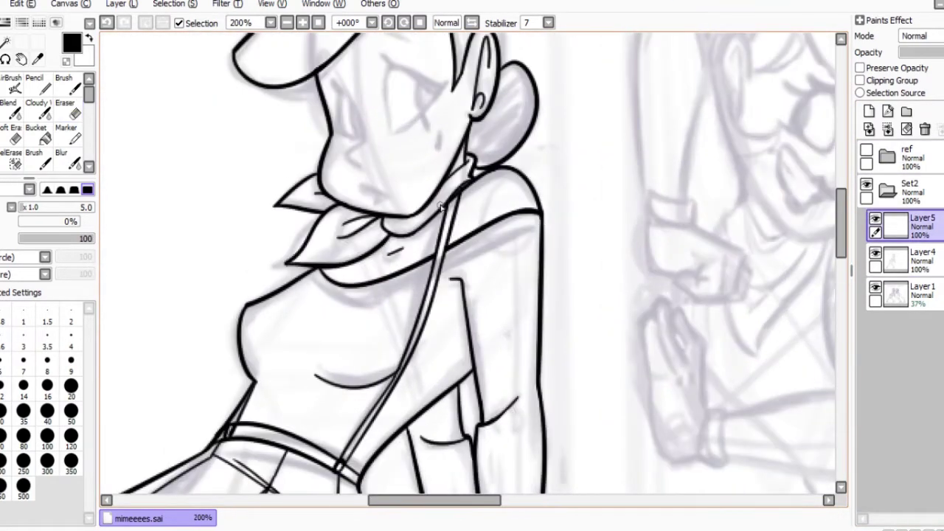
key("ctrl+z")
Ink the double-line stocking bands around both thighs just under the skirt hem and erase the overrunning ends.
key("h")
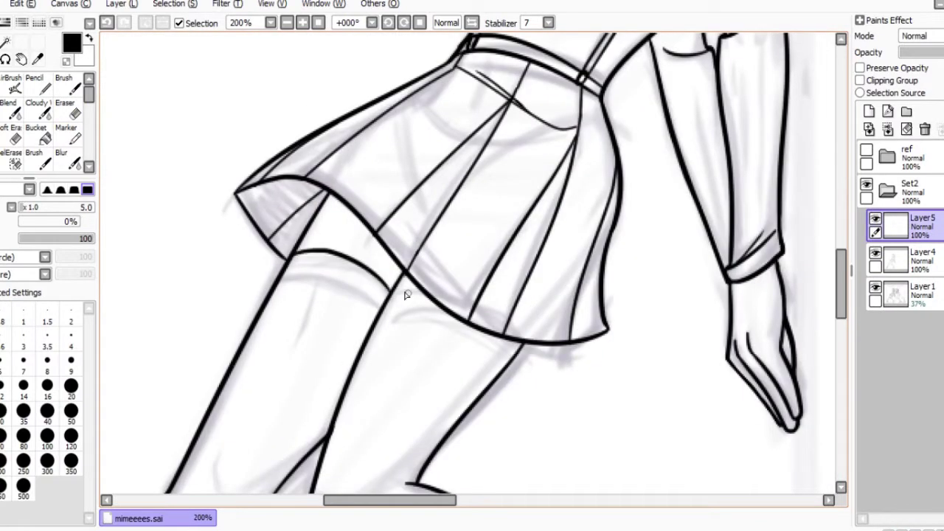
left_click(70, 339)
left_click_drag(421, 292, 449, 305)
key("e")
key("h")
scroll(386, 321, "down", 2)
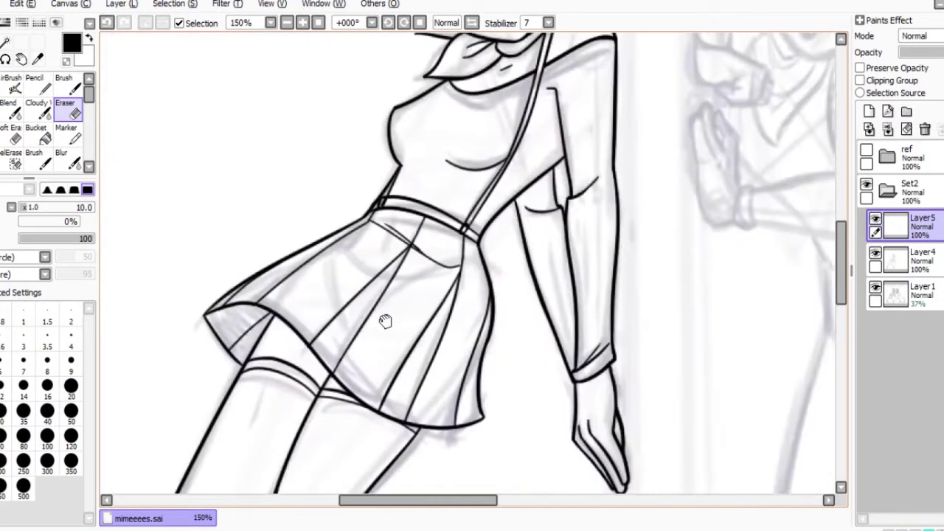
Ink the left figure's narrow far eye and the small hooked nose beneath it.
scroll(214, 366, "up", 3)
key("n")
scroll(331, 287, "up", 1)
mouse_move(302, 202)
left_mouse_down()
mouse_move(351, 295)
mouse_move(335, 354)
mouse_move(346, 299)
left_mouse_up()
left_click_drag(409, 160, 487, 280)
key("ctrl+z")
key("h")
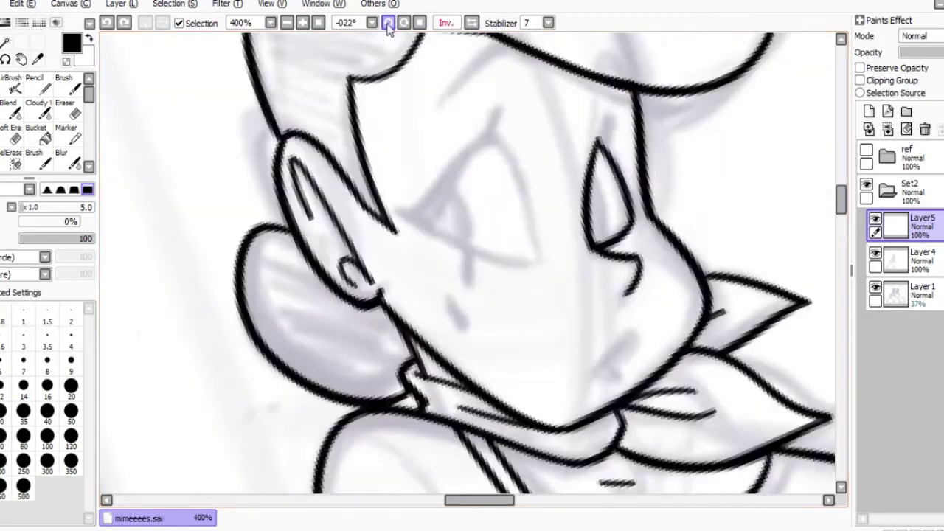
Ink the left figure's large near eye outline and the eyebrows arching above both eyes.
left_click_drag(435, 171, 483, 275)
left_click_drag(522, 147, 518, 119)
left_click_drag(519, 109, 545, 88)
key("ctrl+z")
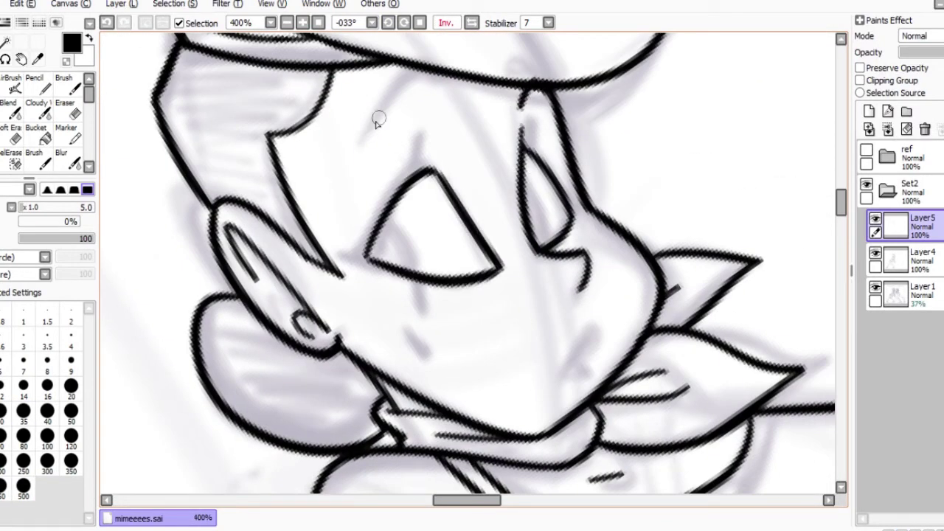
key("ctrl+z")
left_click_drag(358, 150, 452, 97)
Ink the left figure's curved near eyebrow and short lashes on both eyes with a thinner brush, sizes 3 and 4.
key("bracketleft")
key("bracketleft")
key("bracketleft")
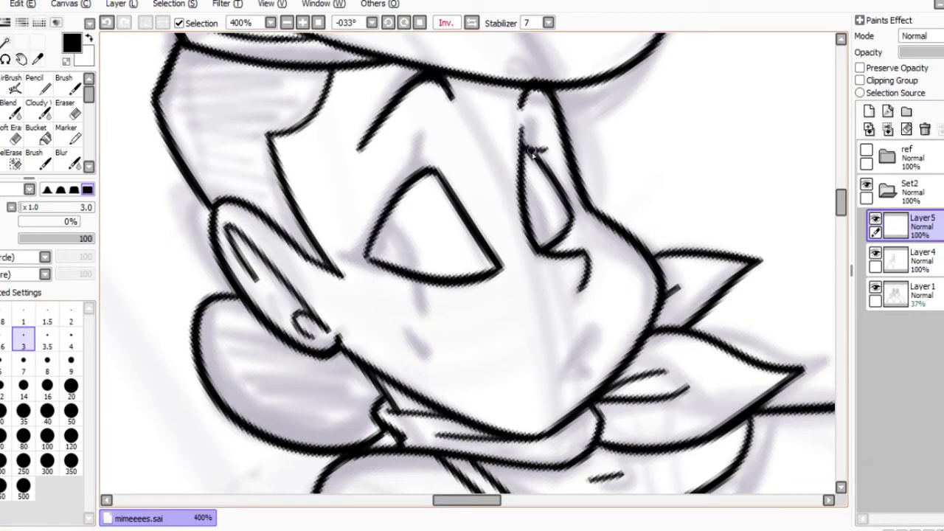
key("h")
key("Home")
key("bracketright")
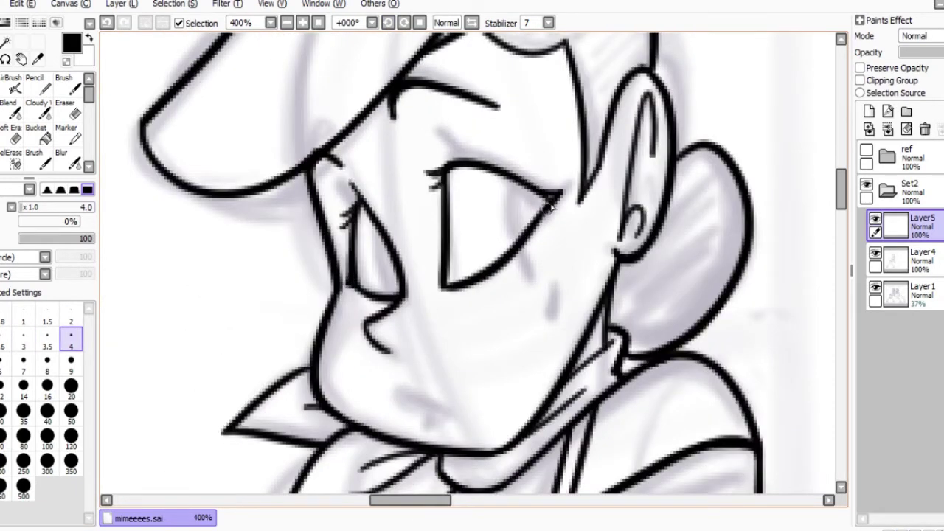
key("e")
key("b")
scroll(363, 309, "down", 3)
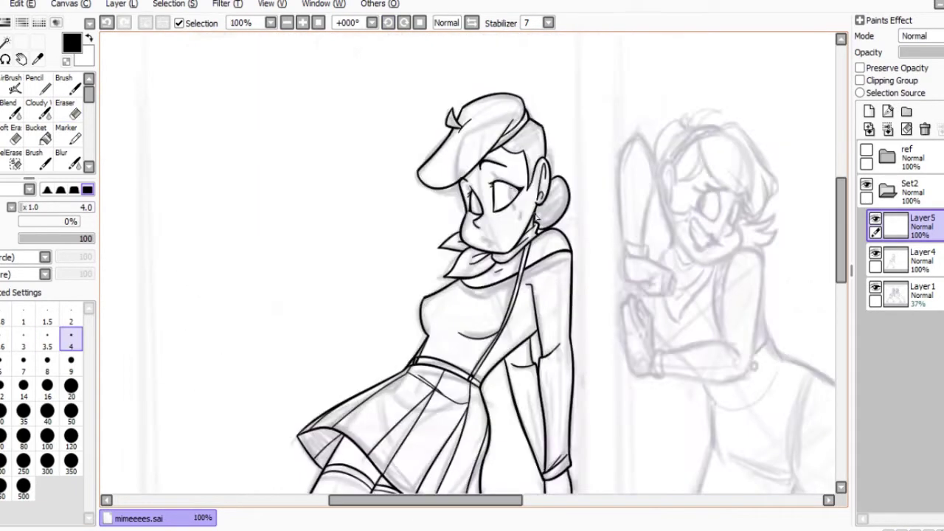
Ink the left figure's small parted lips over the sketched mouth.
scroll(363, 309, "up", 3)
key("ctrl+z")
left_click_drag(360, 304, 378, 336)
scroll(399, 327, "down", 3)
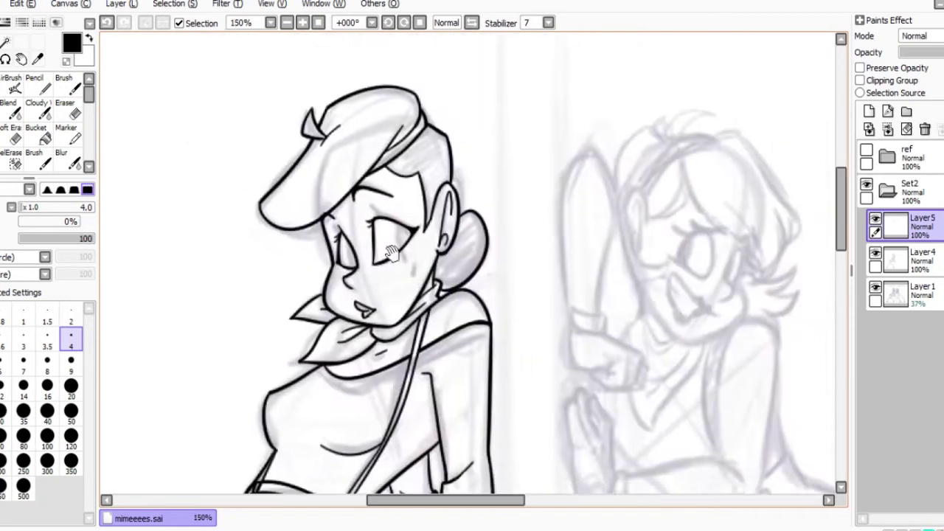
Clean up the left figure's eye lines and fill the small black diamond mark on the cheek below the near eye.
scroll(288, 232, "up", 3)
key("e")
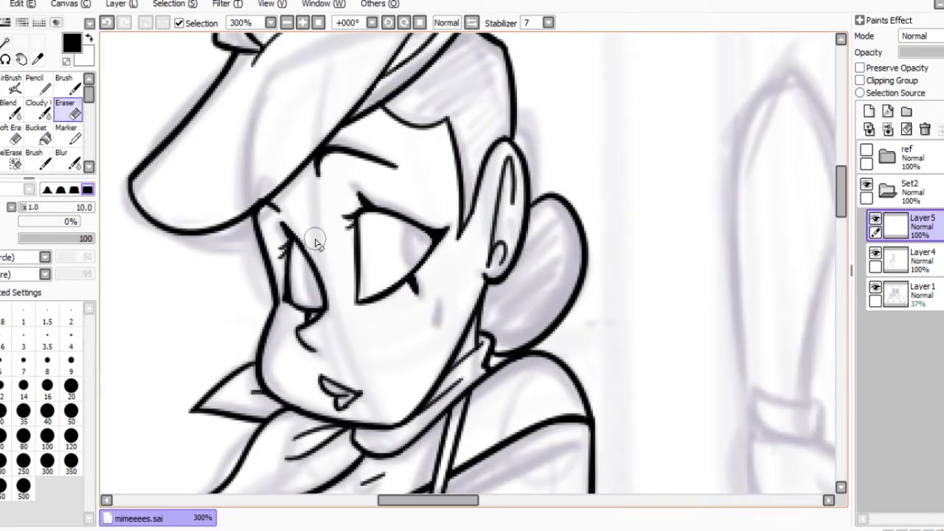
key("b")
left_click_drag(436, 293, 439, 312)
scroll(427, 295, "down", 3)
scroll(450, 249, "up", 3)
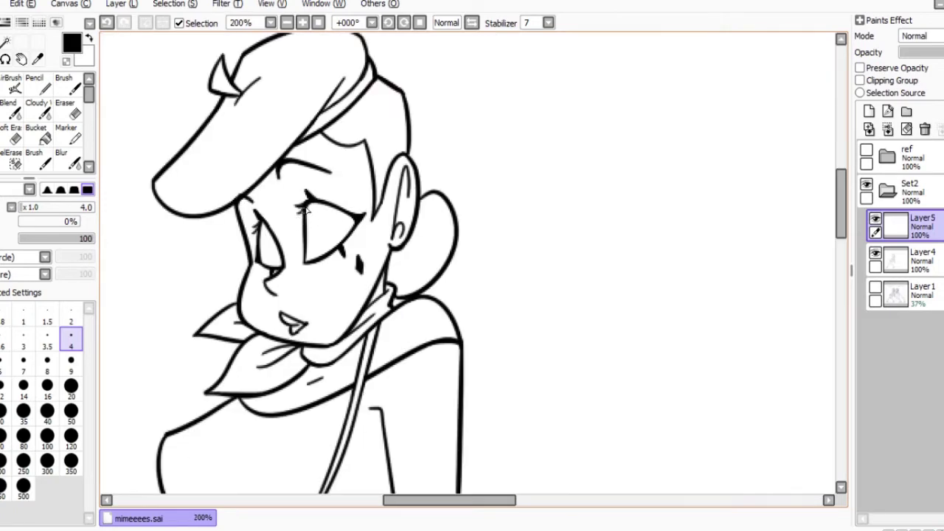
key("e")
key("b")
Ink the right figure's face contour from brow to jaw and the ear with its inner folds, with the panels hidden.
scroll(327, 217, "down", 3)
scroll(383, 224, "left", 5)
scroll(354, 229, "up", 2)
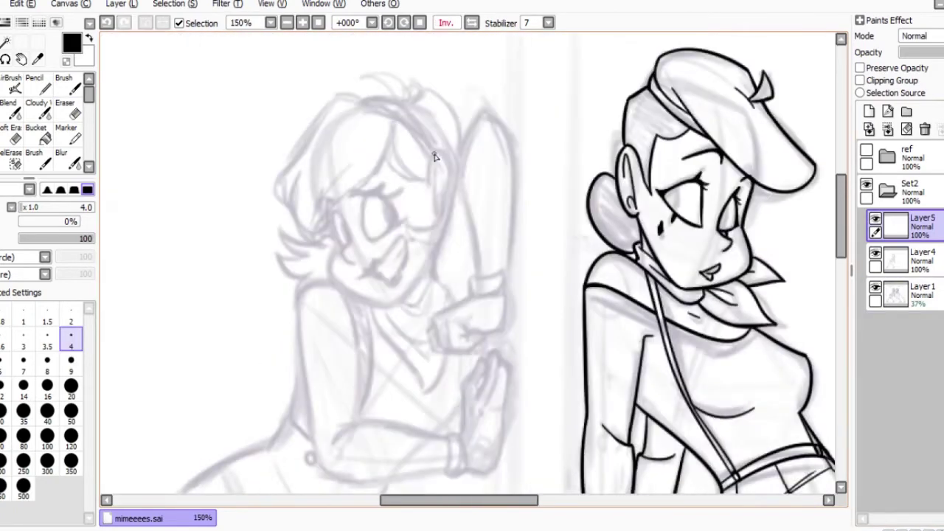
key("Tab")
scroll(316, 211, "up", 1)
mouse_move(315, 204)
left_mouse_down()
mouse_move(331, 311)
mouse_move(420, 331)
left_mouse_up()
key("ctrl+z")
key("h")
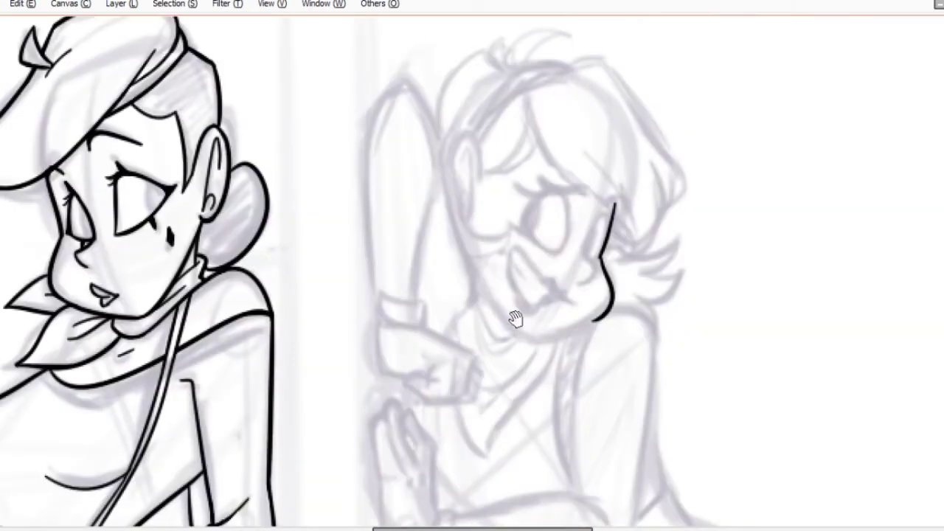
mouse_move(474, 268)
left_mouse_down()
mouse_move(601, 321)
mouse_move(559, 352)
left_mouse_up()
mouse_move(445, 188)
left_mouse_down()
mouse_move(426, 225)
mouse_move(443, 200)
mouse_move(443, 233)
left_mouse_up()
left_click_drag(446, 252, 421, 288)
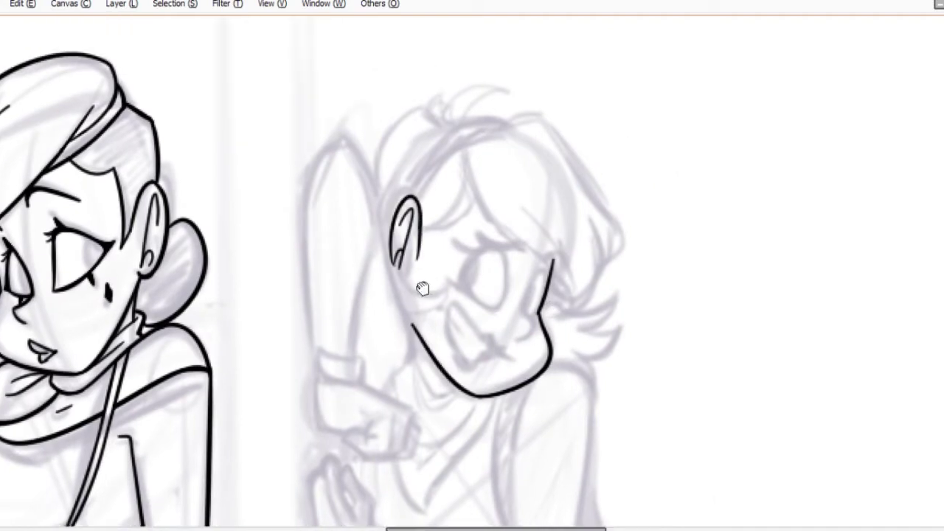
Ink the right figure's hairline from ear to parting, the pointed fringe locks and the outer hair edge.
left_click_drag(420, 230, 531, 263)
left_click_drag(508, 220, 566, 299)
left_click_drag(469, 144, 615, 212)
left_click_drag(618, 213, 569, 314)
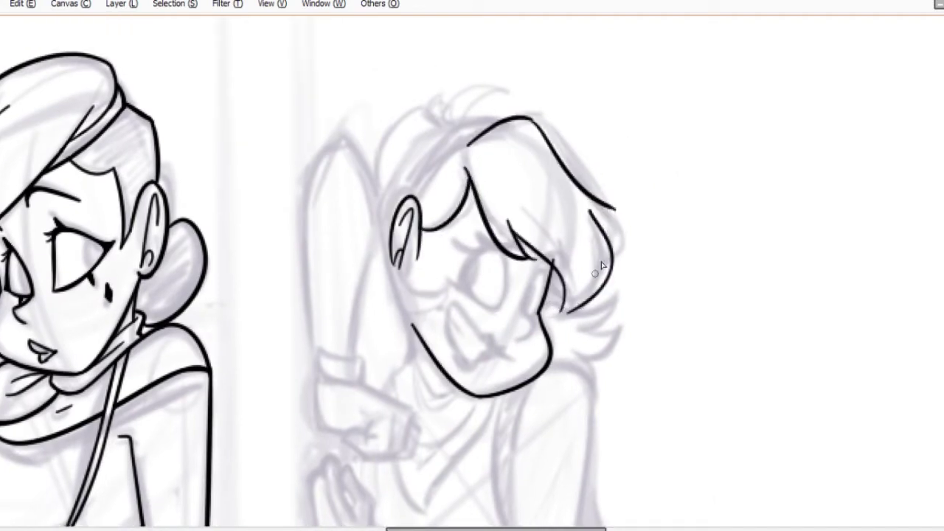
key("ctrl+z")
key("h")
left_click_drag(312, 276, 353, 307)
key("ctrl+z")
mouse_move(313, 208)
left_mouse_down()
mouse_move(341, 299)
mouse_move(379, 316)
left_mouse_up()
key("ctrl+z")
scroll(334, 297, "up", 2)
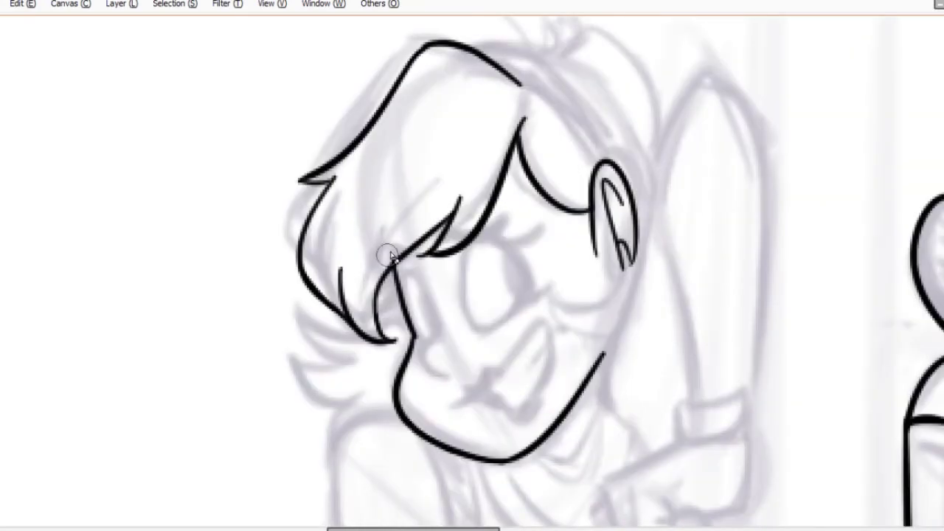
left_click_drag(386, 257, 214, 273)
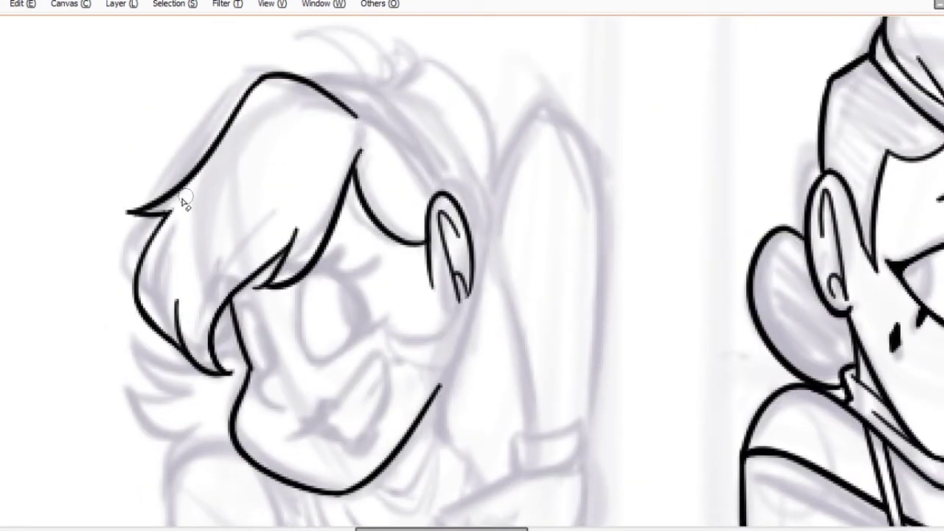
Ink the two curved edges of the headband from the right figure's ear up to the fringe.
key("h")
left_click_drag(460, 131, 373, 220)
left_click_drag(361, 220, 407, 119)
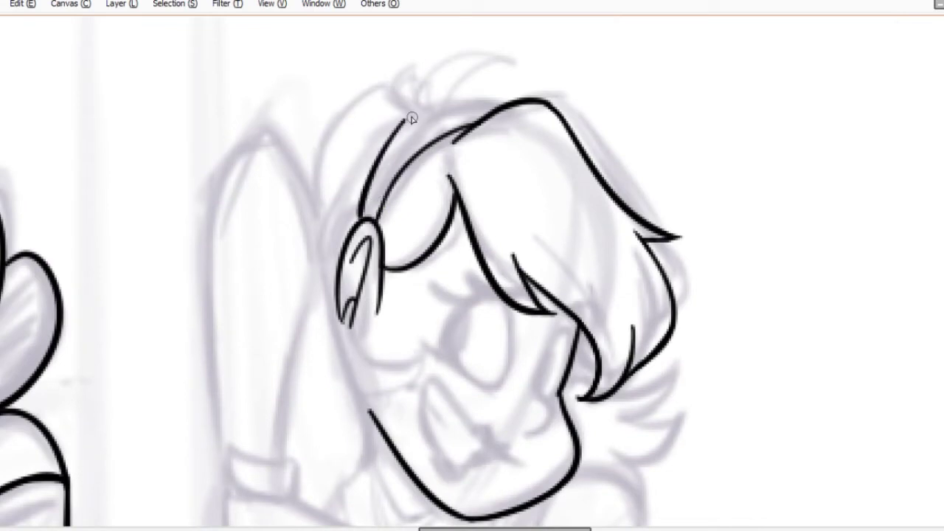
scroll(388, 148, "down", 3)
scroll(554, 189, "up", 2)
Redraw the right figure's swept fringe with a smoother crown, a rounded outer corner and a curved lower tip.
key("ctrl+z")
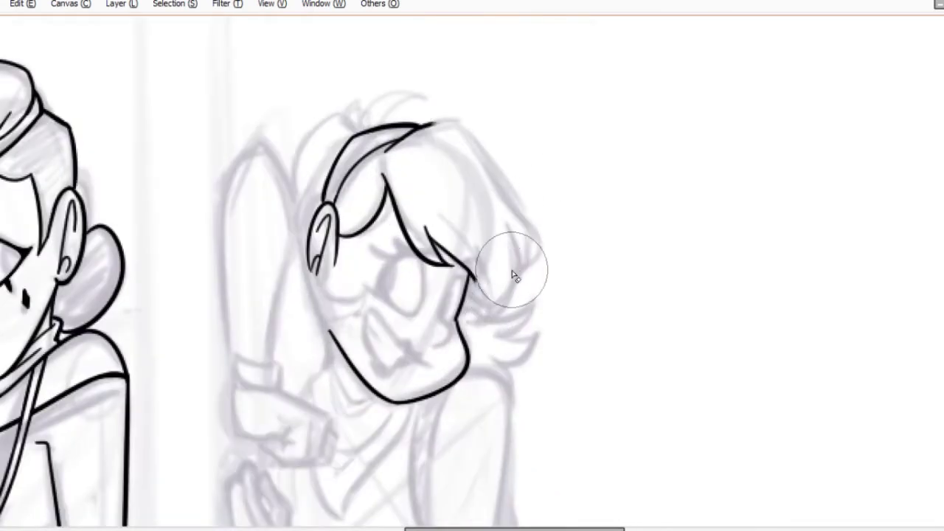
scroll(512, 268, "up", 1)
key("ctrl+z")
mouse_move(383, 81)
left_mouse_down()
mouse_move(552, 263)
mouse_move(491, 348)
left_mouse_up()
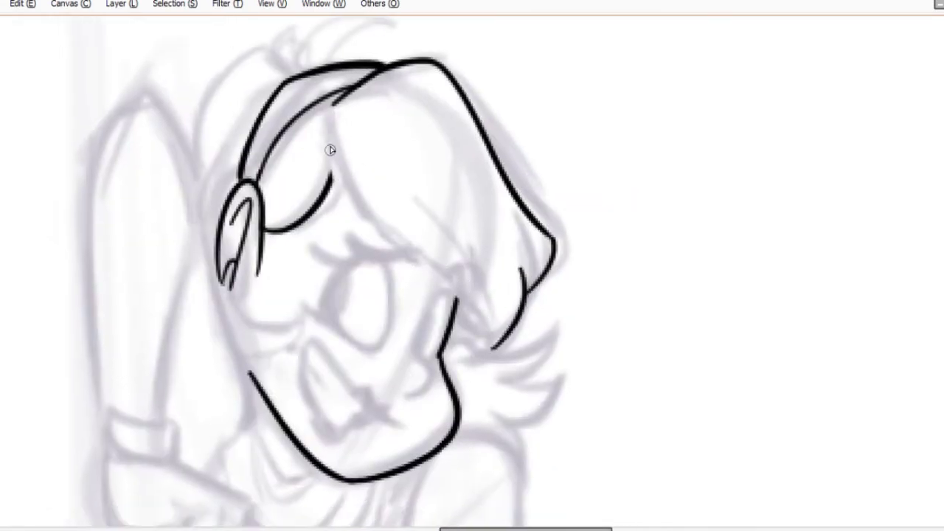
left_click_drag(329, 137, 472, 355)
key("h")
left_click_drag(308, 332, 350, 350)
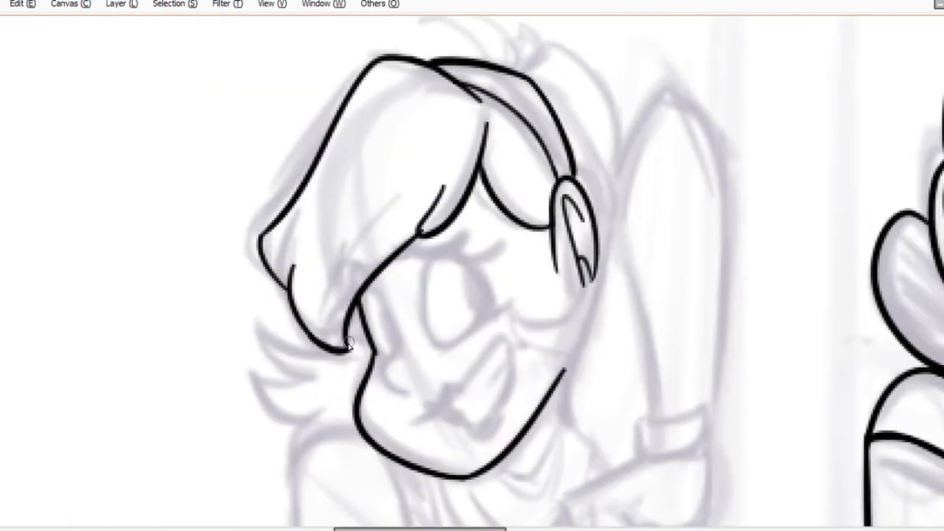
scroll(422, 209, "down", 2)
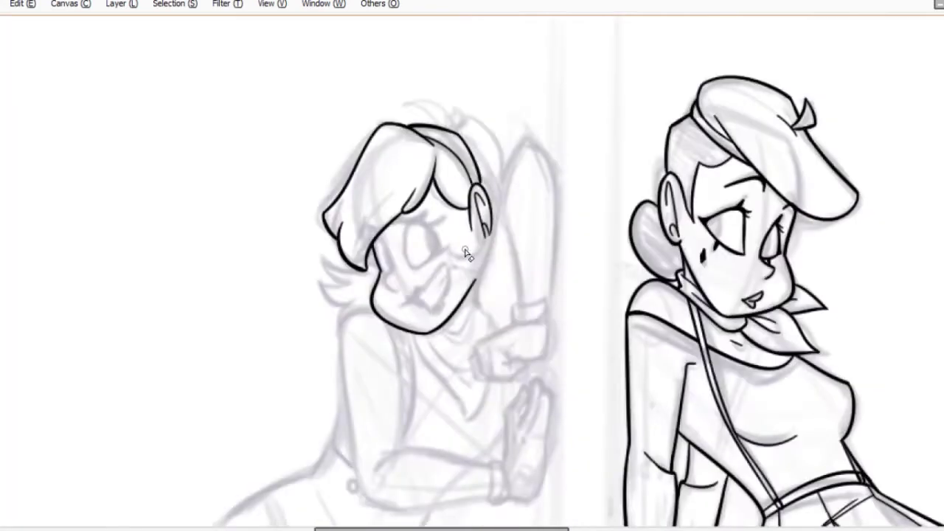
Ink the loose hair tufts on top of the right figure's head and the curve of hair behind the headband.
key("h")
scroll(553, 295, "up", 2)
left_click_drag(552, 295, 681, 236)
left_click_drag(598, 112, 627, 110)
left_click_drag(582, 112, 549, 125)
left_click_drag(485, 208, 566, 118)
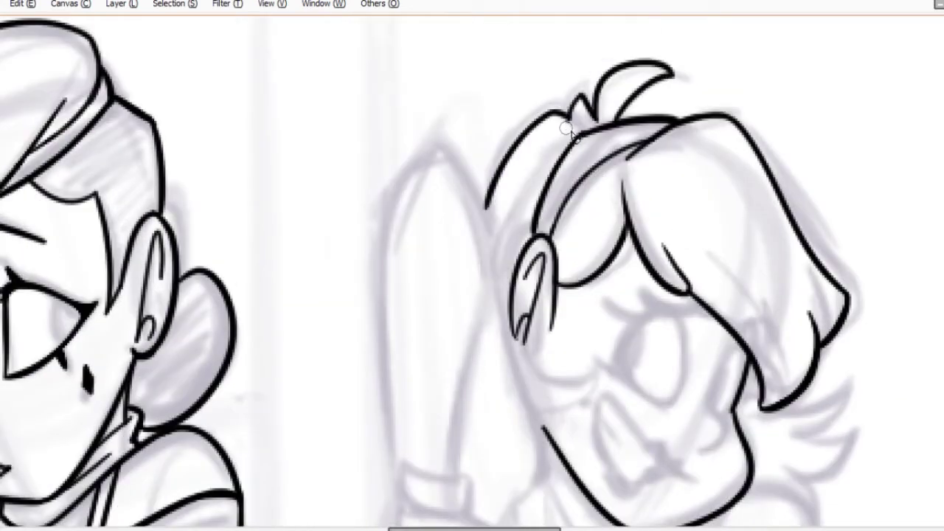
Ink the curled side locks below the right figure's ear and the back hair edge down to the jaw.
mouse_move(536, 366)
left_mouse_down()
mouse_move(500, 241)
mouse_move(529, 321)
left_mouse_up()
left_click_drag(498, 295, 457, 125)
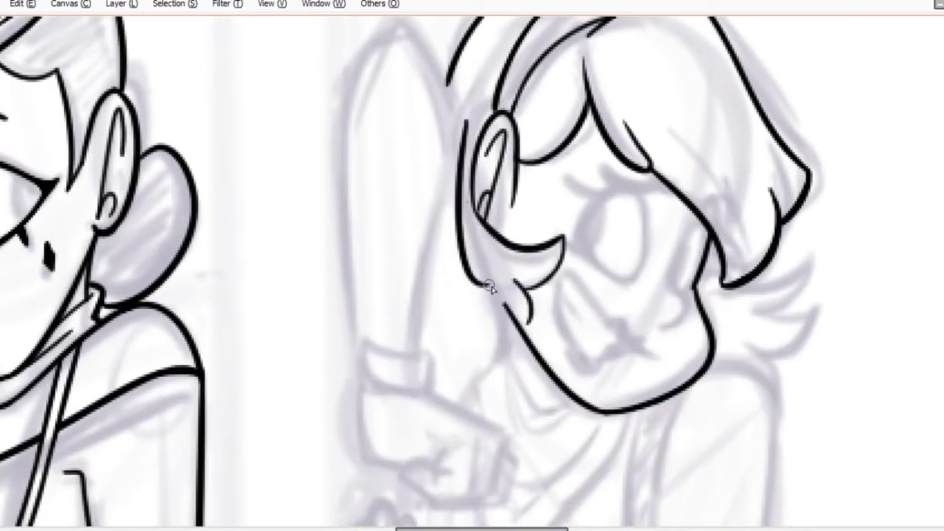
key("ctrl+z")
left_click_drag(475, 254, 507, 310)
Ink the right figure's raised arm along the wall, its wrist cuff and the first edges of the hand.
mouse_move(406, 29)
left_mouse_down()
mouse_move(347, 164)
mouse_move(362, 363)
left_mouse_up()
left_click_drag(410, 28, 480, 255)
left_click_drag(439, 74, 432, 336)
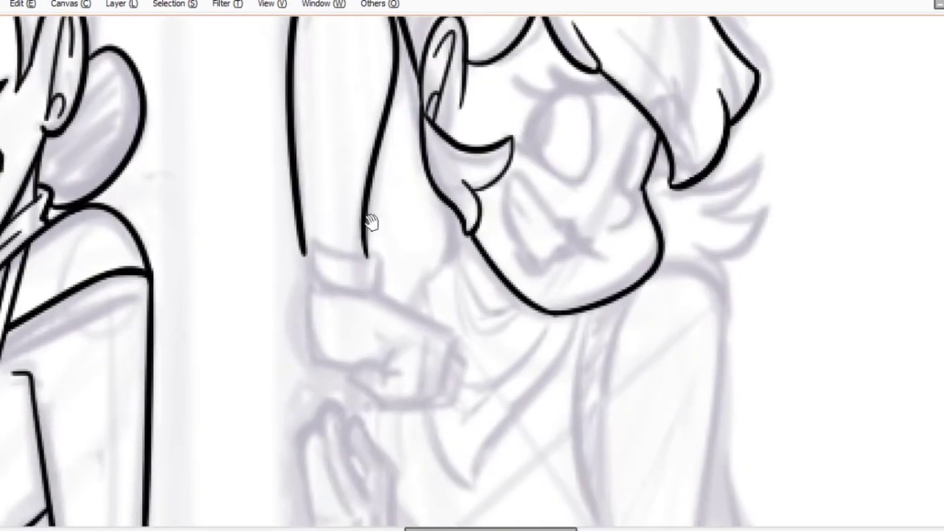
left_click_drag(303, 279, 351, 366)
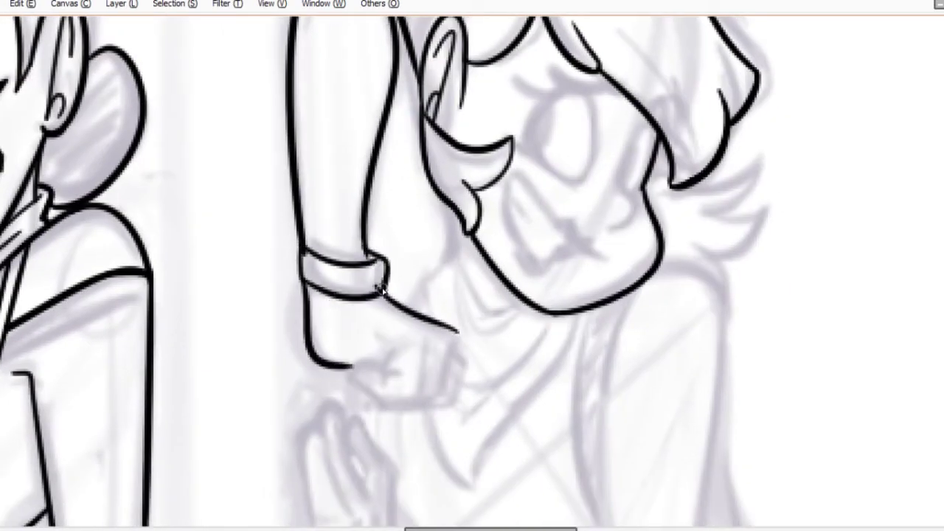
Ink the raised hand's clenched fist with its folded fingers, knuckle edges and palm crease.
key("h")
left_click_drag(532, 362, 425, 304)
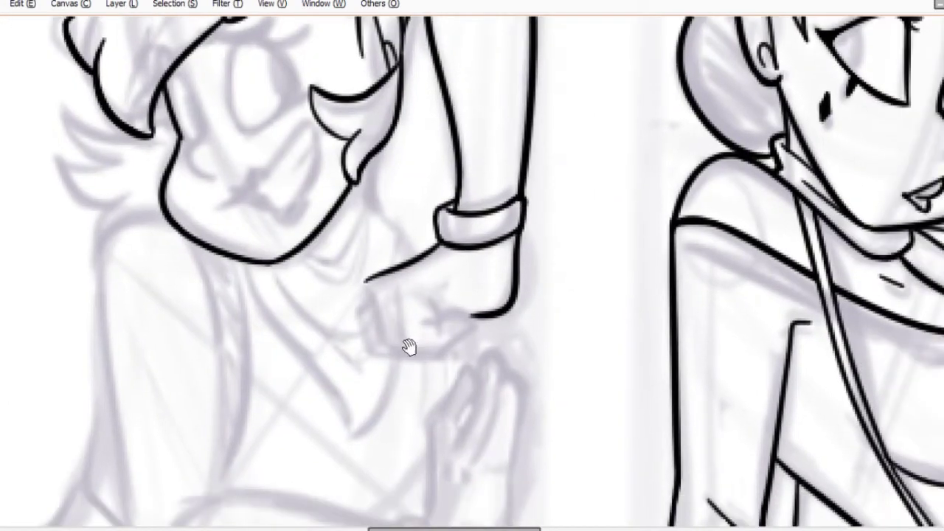
scroll(407, 347, "up", 2)
mouse_move(532, 262)
left_mouse_down()
mouse_move(542, 332)
mouse_move(636, 301)
mouse_move(621, 296)
left_mouse_up()
key("e")
mouse_move(493, 278)
left_mouse_down()
mouse_move(496, 298)
mouse_move(573, 327)
left_mouse_up()
key("h")
left_click_drag(499, 268, 479, 279)
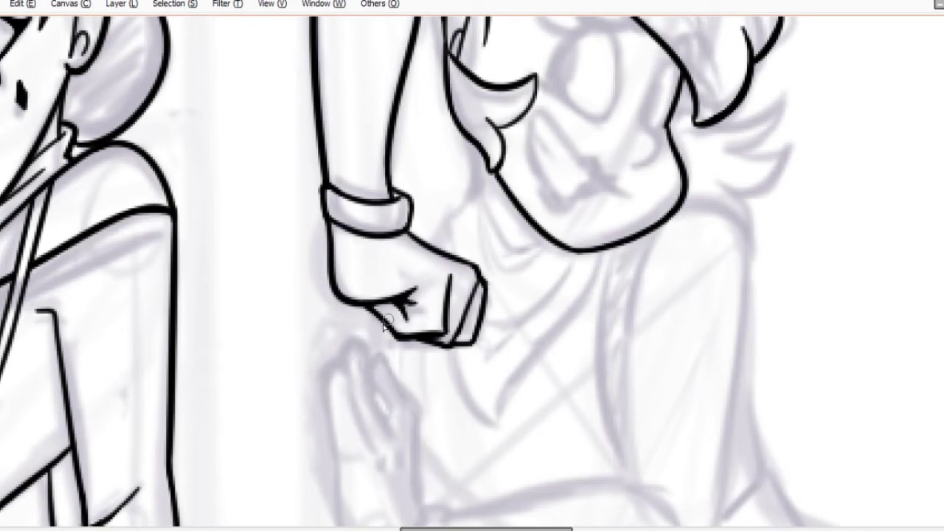
Ink the right figure's neckerchief with its collar edge, hanging triangular point and inner folds behind the fist.
scroll(383, 321, "down", 3)
scroll(449, 275, "up", 2)
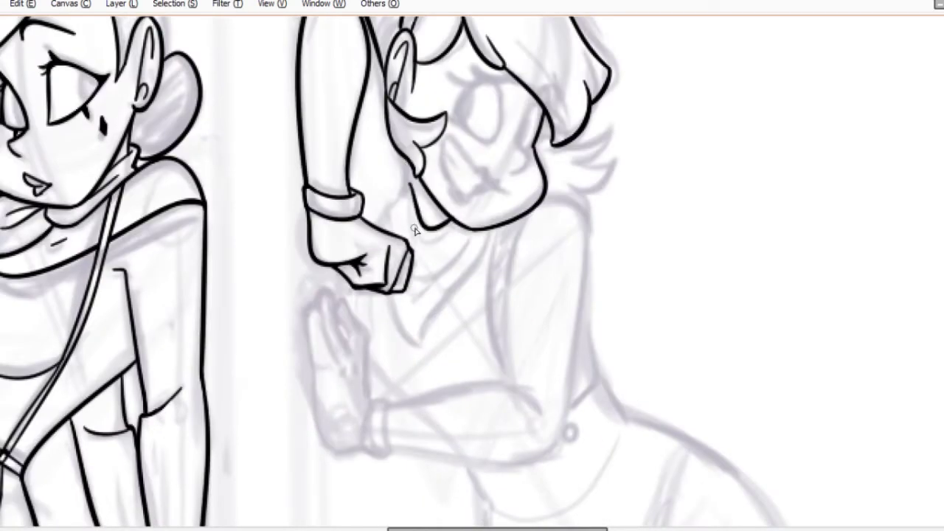
scroll(415, 231, "up", 2)
key("h")
left_click_drag(478, 286, 488, 185)
mouse_move(284, 198)
left_mouse_down()
mouse_move(385, 365)
mouse_move(485, 331)
left_mouse_up()
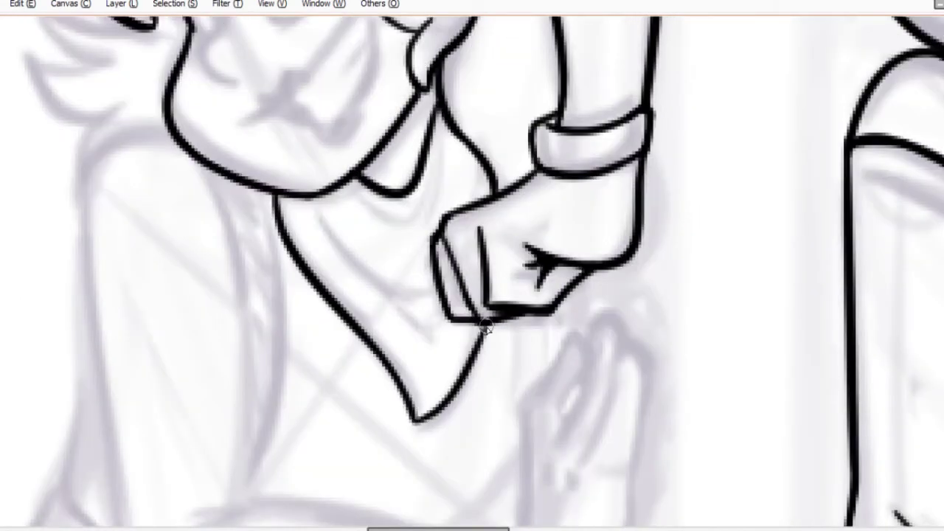
left_click_drag(413, 435, 495, 317)
key("h")
left_click_drag(490, 201, 598, 203)
left_click_drag(489, 316, 601, 221)
Ink the flicked-out hair tips behind the right figure's neck.
scroll(371, 273, "down", 1)
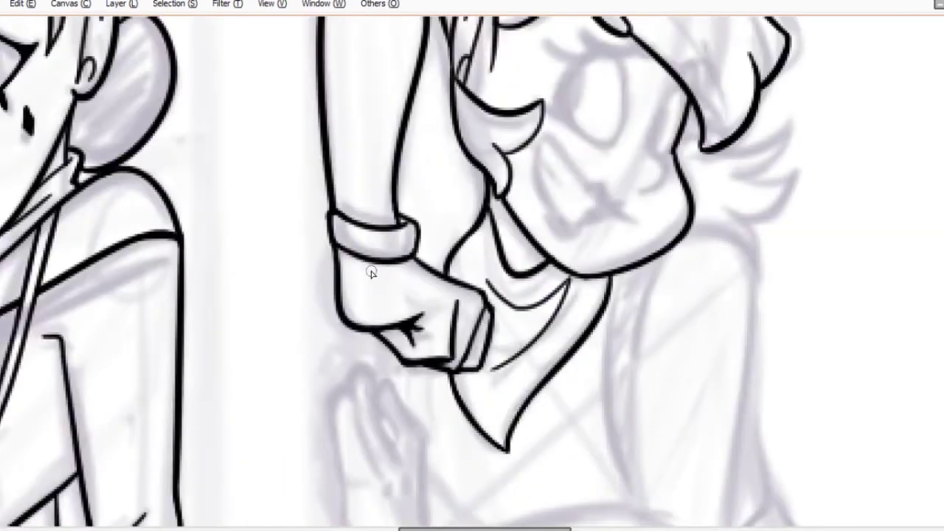
scroll(330, 286, "down", 2)
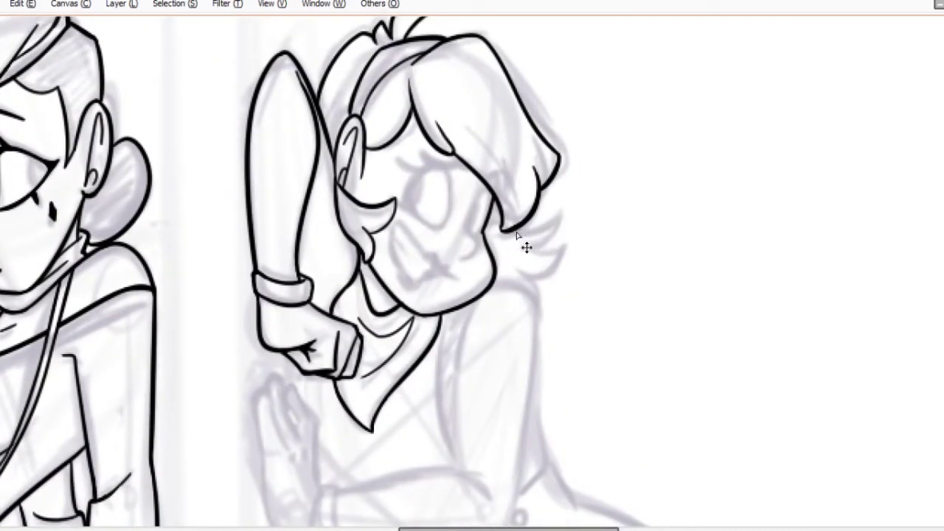
left_click_drag(526, 248, 806, 264)
scroll(813, 310, "down", 1)
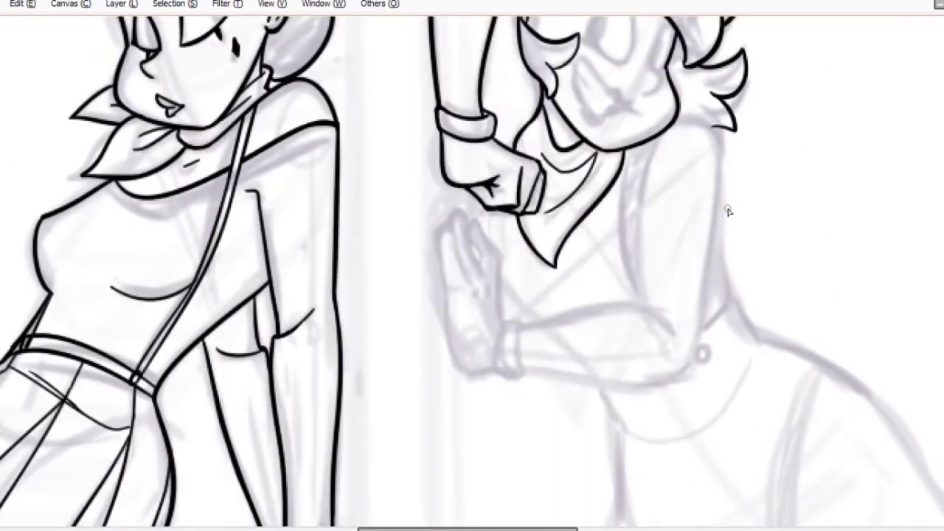
Ink the right figure's near shoulder, upper arm and bent forearm reaching toward the wall.
left_click_drag(715, 133, 691, 346)
left_click_drag(647, 163, 648, 305)
scroll(525, 355, "down", 1)
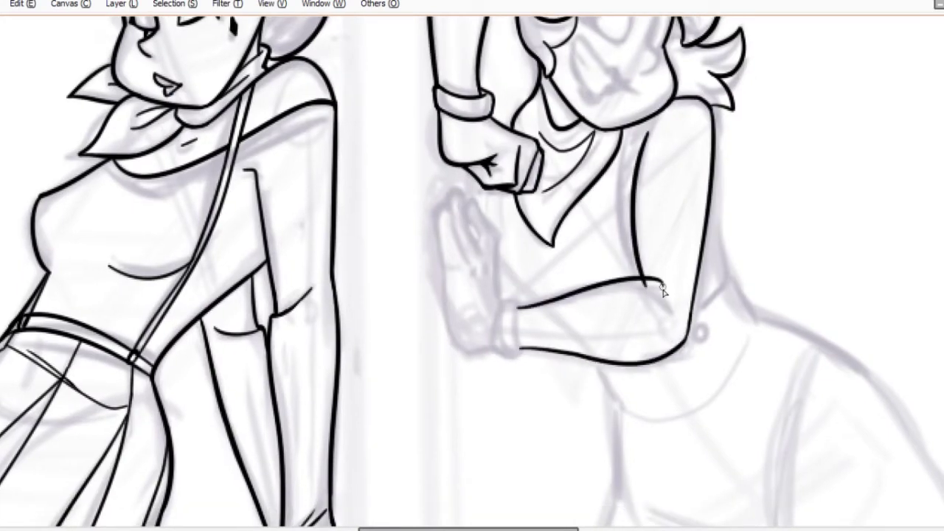
Ink the right figure's flat hand on the wall with its separate fingers, palm edge and wrist cuff.
scroll(663, 293, "up", 2)
scroll(628, 315, "up", 1)
left_click_drag(505, 180, 530, 261)
left_click_drag(521, 162, 549, 250)
left_click_drag(537, 169, 579, 297)
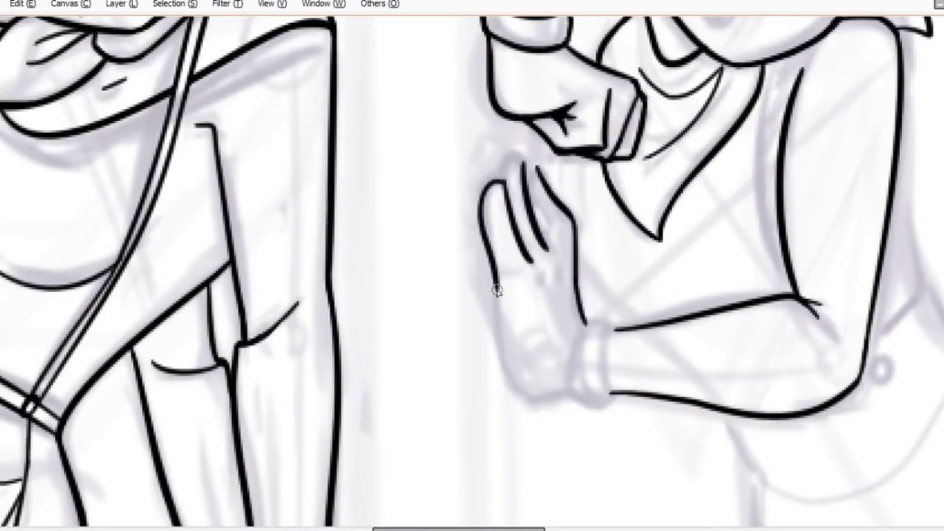
left_click_drag(497, 289, 577, 391)
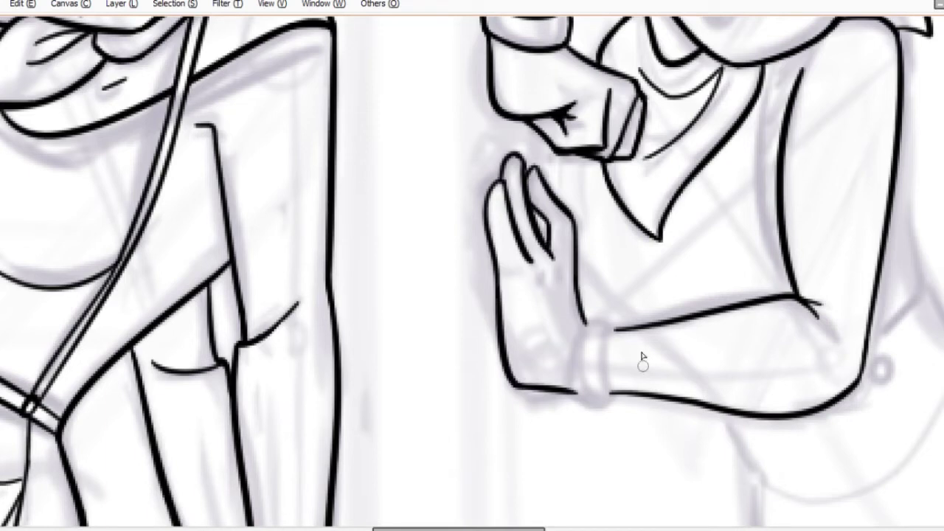
scroll(526, 204, "up", 2)
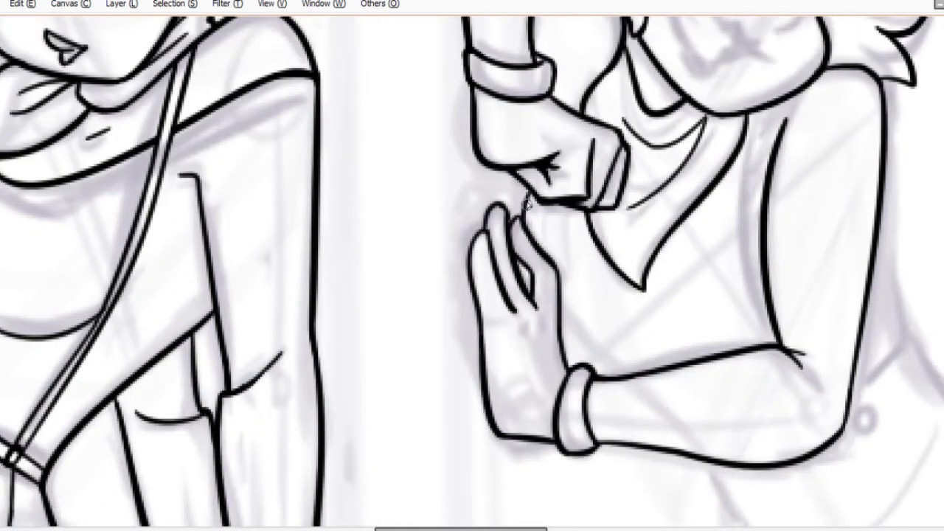
Ink the right figure's back, waist edges, the chest contour behind the hands and the line beside the inner arm.
scroll(618, 376, "right", 3)
left_click_drag(605, 162, 630, 329)
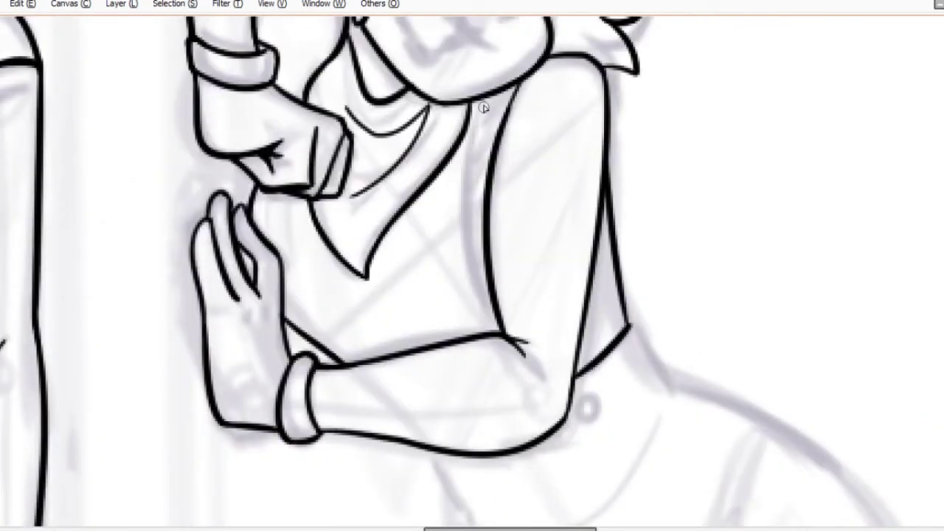
left_click_drag(483, 108, 488, 332)
scroll(632, 264, "left", 3)
scroll(509, 306, "down", 4)
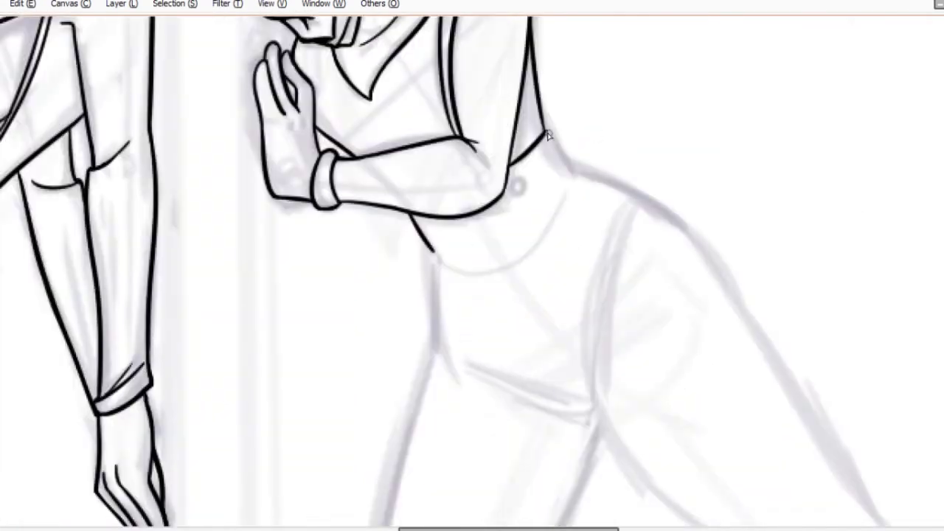
Ink the right figure's hip and the outer and inner contours of the trailing leg down to the ankle.
scroll(547, 135, "down", 3)
left_click_drag(458, 68, 609, 179)
scroll(588, 126, "down", 2)
left_click_drag(495, 105, 690, 389)
scroll(392, 263, "down", 3)
left_click_drag(541, 127, 298, 418)
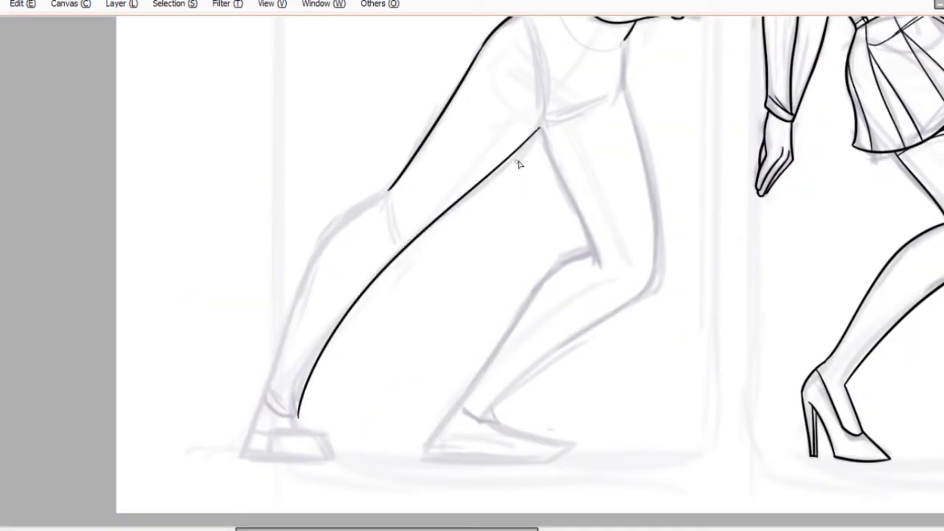
scroll(552, 206, "right", 8)
scroll(552, 207, "left", 1)
left_click_drag(660, 206, 833, 499)
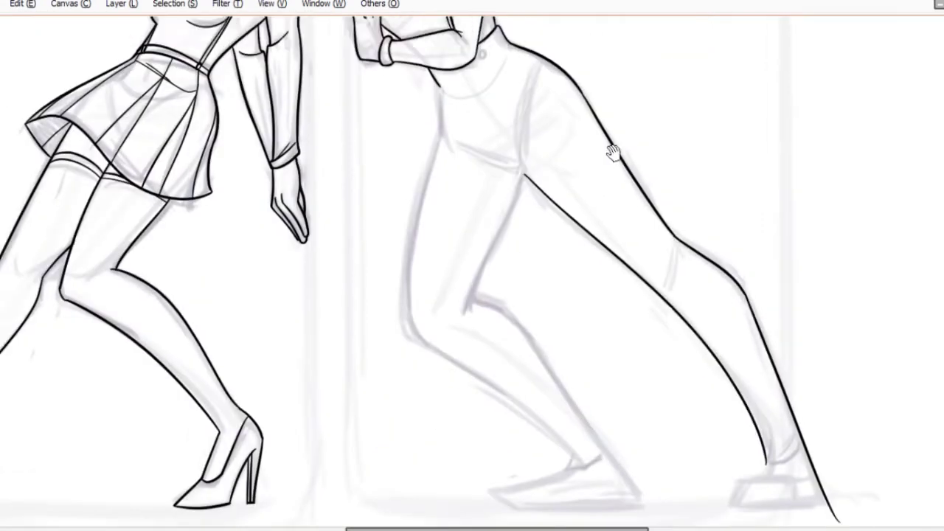
Ink the trailing leg's folded trouser cuff and the toe outline of its shoe.
scroll(606, 256, "up", 3)
scroll(606, 256, "down", 3)
scroll(622, 375, "up", 2)
scroll(622, 375, "left", 2)
mouse_move(753, 235)
left_mouse_down()
mouse_move(690, 289)
mouse_move(697, 279)
left_mouse_up()
left_click_drag(620, 377, 644, 380)
left_click_drag(820, 364, 621, 377)
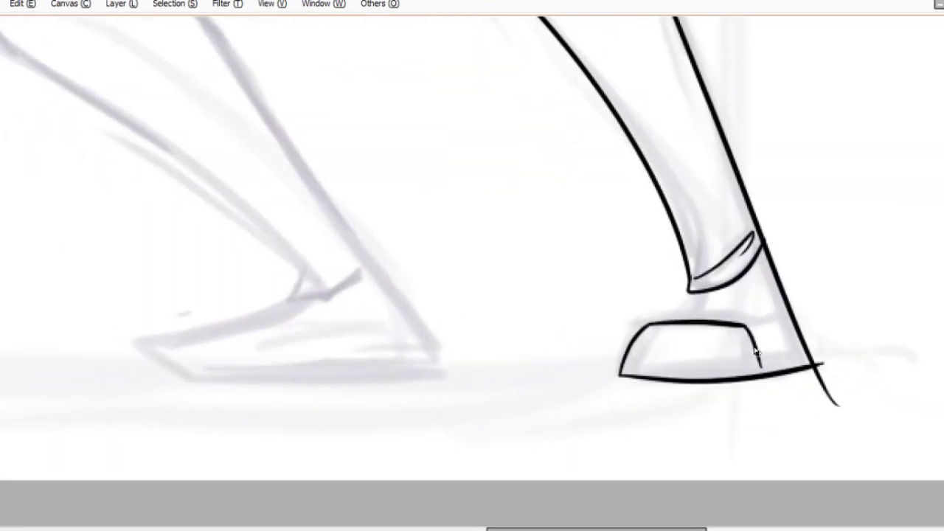
Finish the trailing shoe with its angled heel edge, the ankle line and a thin sole line.
scroll(776, 366, "right", 5)
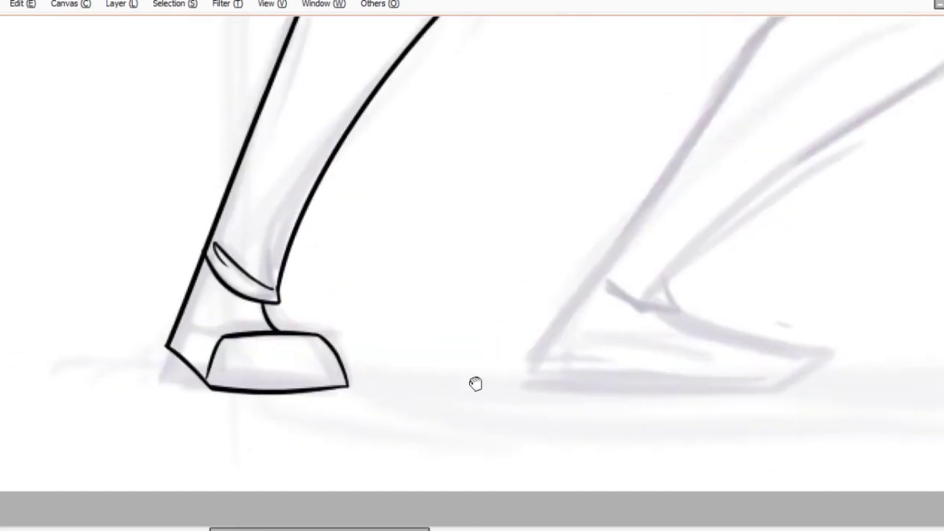
scroll(476, 384, "left", 1)
mouse_move(248, 389)
left_mouse_down()
mouse_move(265, 348)
mouse_move(306, 345)
left_mouse_up()
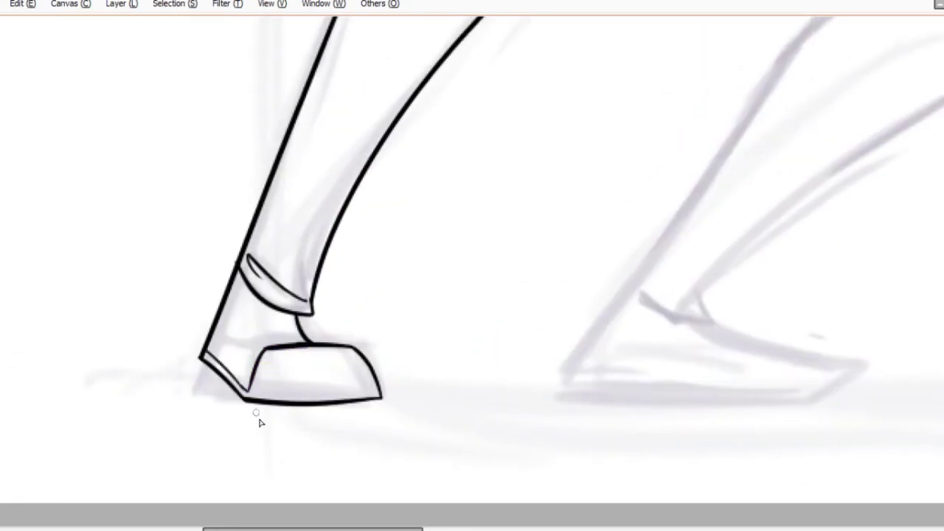
key("h")
scroll(736, 453, "down", 3)
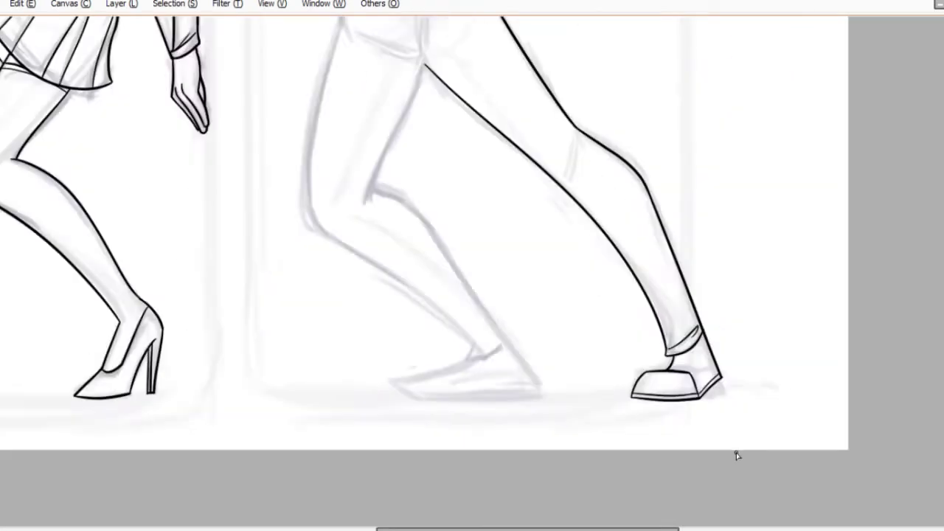
Ink the front of the right figure's hips, the crotch crease and the inner thigh of the leading leg.
scroll(455, 123, "up", 5)
scroll(455, 123, "down", 2)
scroll(550, 111, "up", 2)
left_click_drag(543, 101, 547, 185)
key("h")
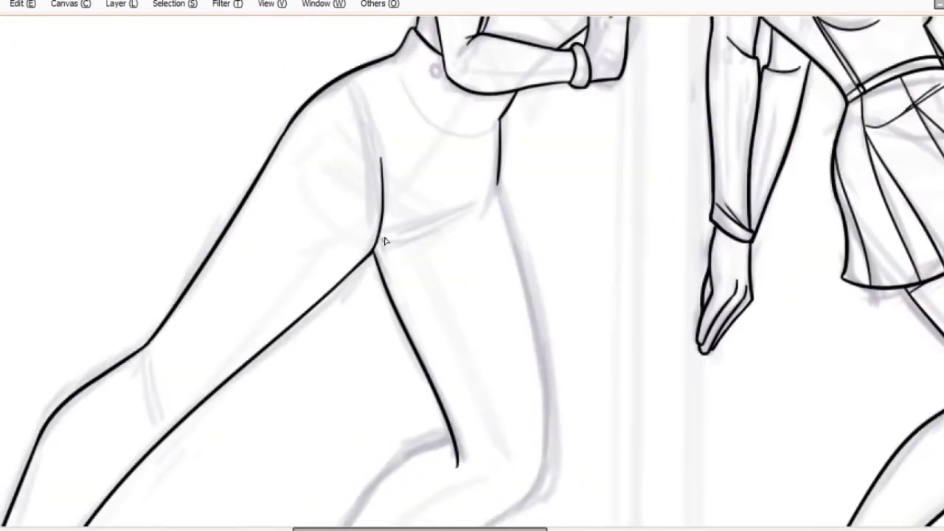
left_click_drag(383, 243, 496, 190)
Ink the leading leg's front thigh, bent knee and both lower-leg contours down to the heel.
left_click_drag(545, 278, 523, 173)
left_click_drag(516, 84, 560, 306)
left_click_drag(509, 432, 502, 222)
left_click_drag(579, 171, 361, 341)
mouse_move(513, 109)
left_mouse_down()
mouse_move(444, 144)
mouse_move(257, 402)
left_mouse_up()
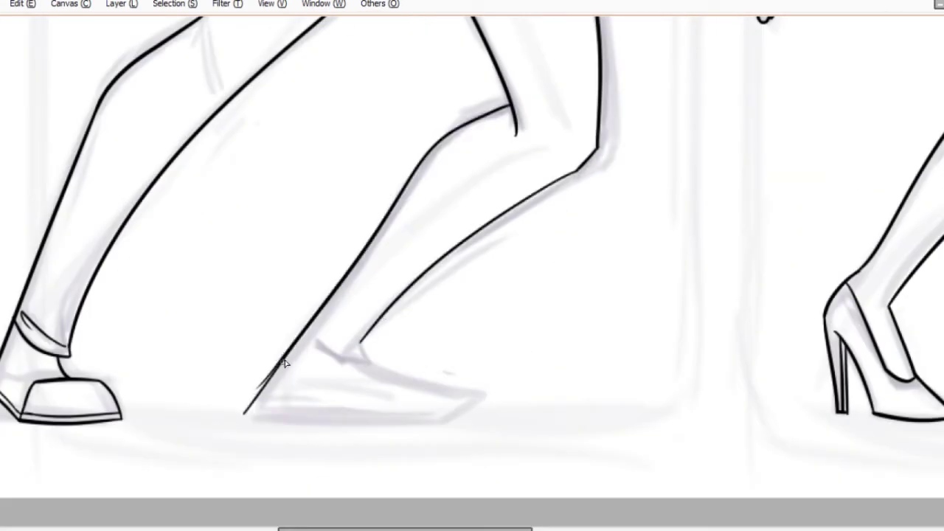
key("h")
left_click_drag(402, 104, 516, 249)
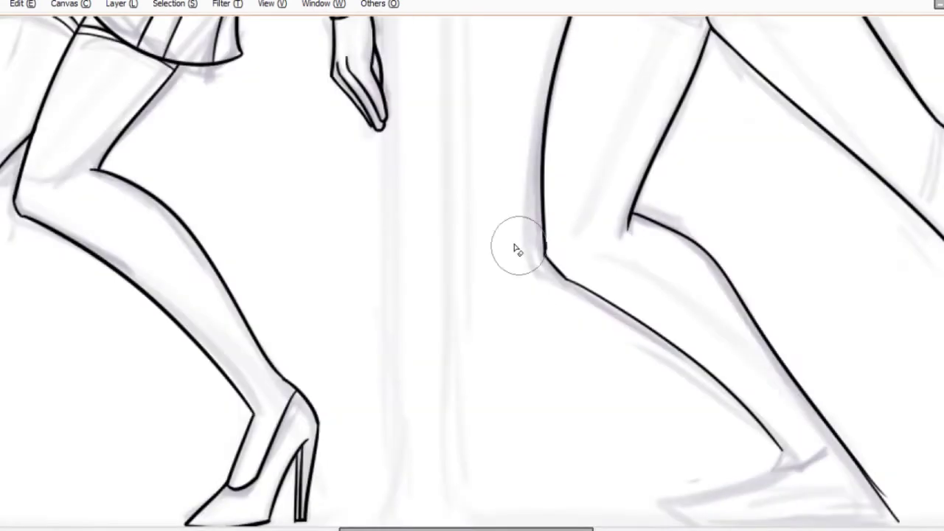
Ink the leading foot's pointed flat shoe and the folded trouser cuff above it.
scroll(695, 428, "down", 3)
key("h")
left_click_drag(327, 372, 620, 378)
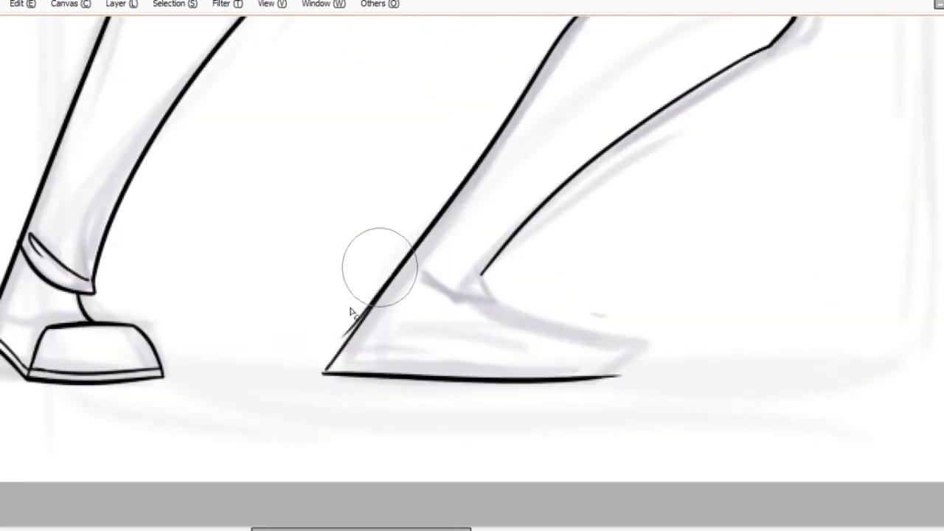
left_click_drag(470, 296, 629, 344)
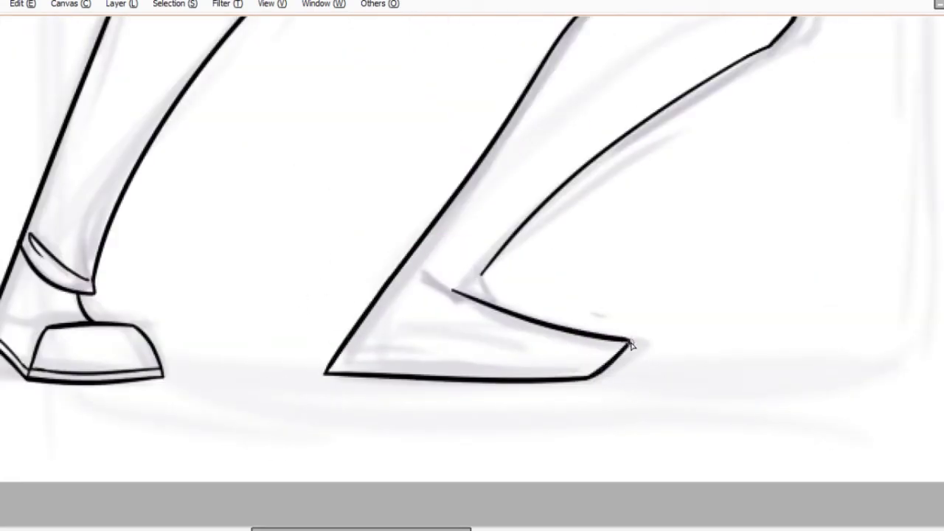
key("h")
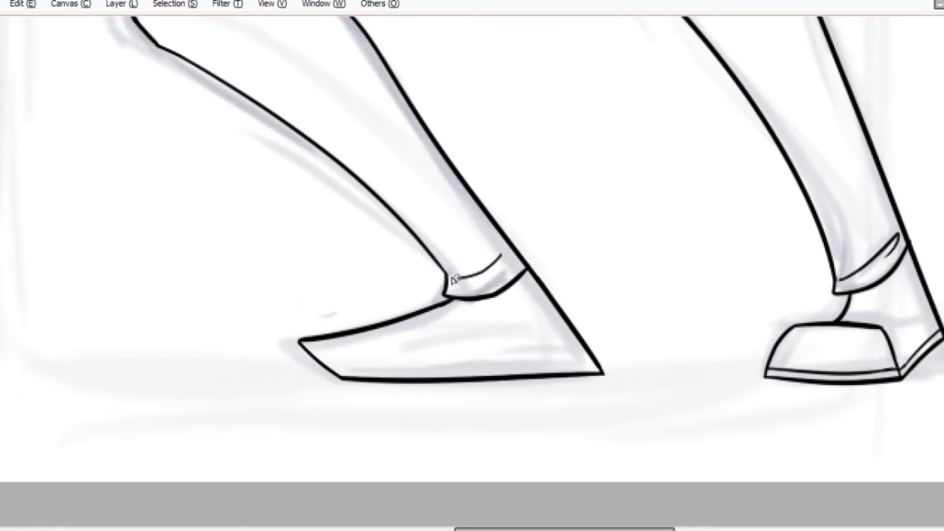
left_click_drag(352, 375, 611, 362)
Ink the trousers' crotch fold, the two waist buttons and the short creases near the back waist.
scroll(612, 362, "down", 5)
scroll(548, 355, "up", 5)
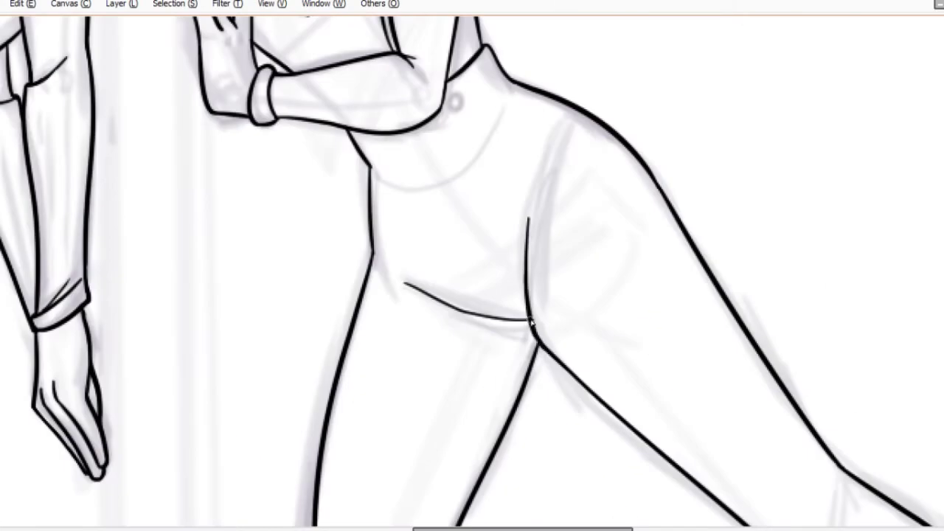
key("h")
left_click_drag(546, 252, 552, 254)
key("h")
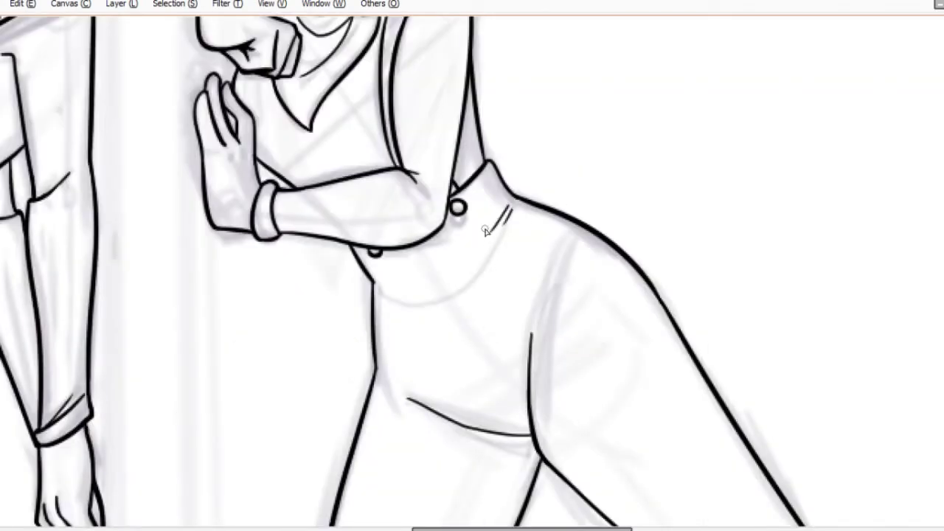
scroll(486, 231, "down", 5)
scroll(514, 219, "up", 5)
Ink the right figure's eyes, nose and worried eyebrow strokes.
key("Tab")
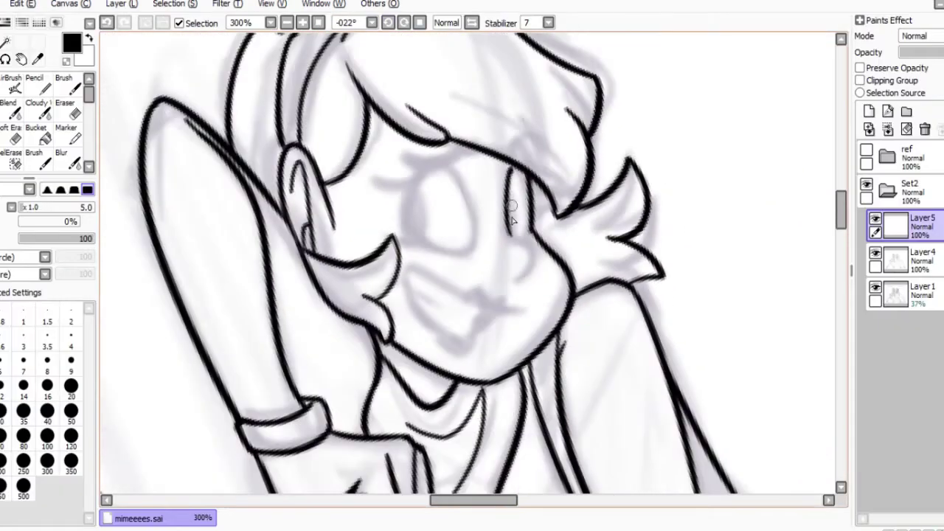
left_click_drag(547, 190, 598, 130)
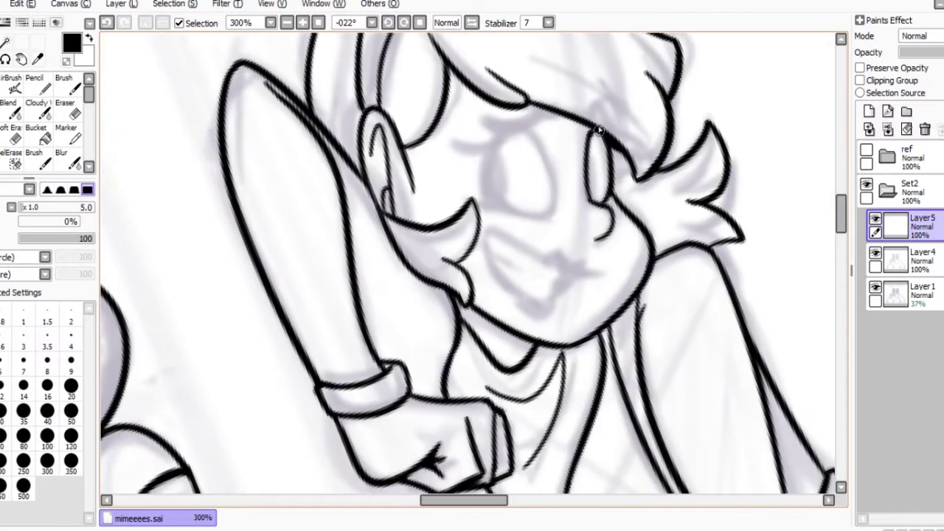
left_click_drag(509, 133, 557, 213)
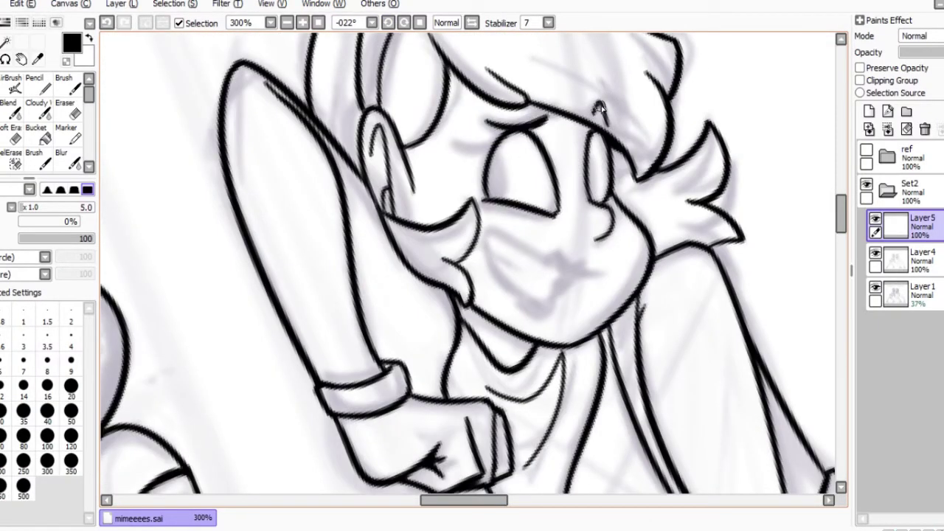
Ink the right figure's wide grin, fill its dark mouth corner and tidy it with the eraser.
key("Insert")
left_click_drag(371, 264, 489, 221)
left_click_drag(405, 280, 490, 239)
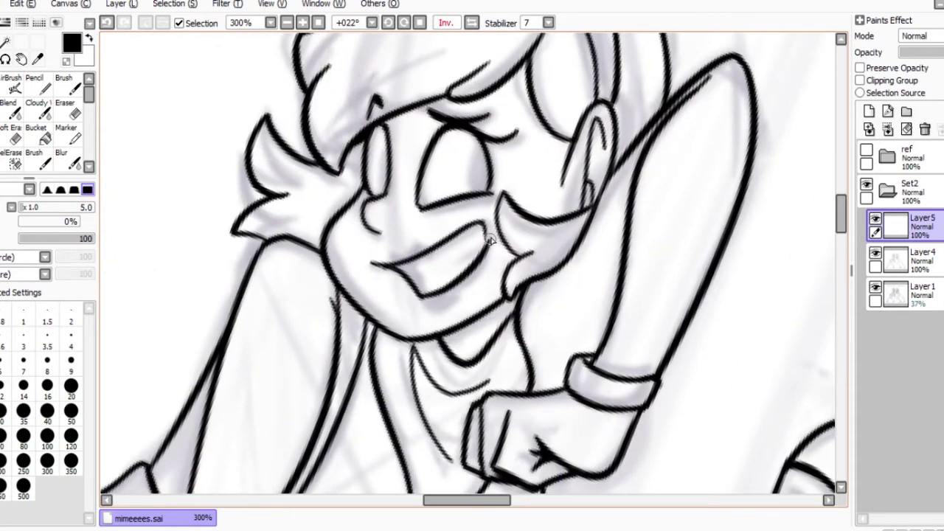
key("e")
left_click_drag(404, 284, 422, 271)
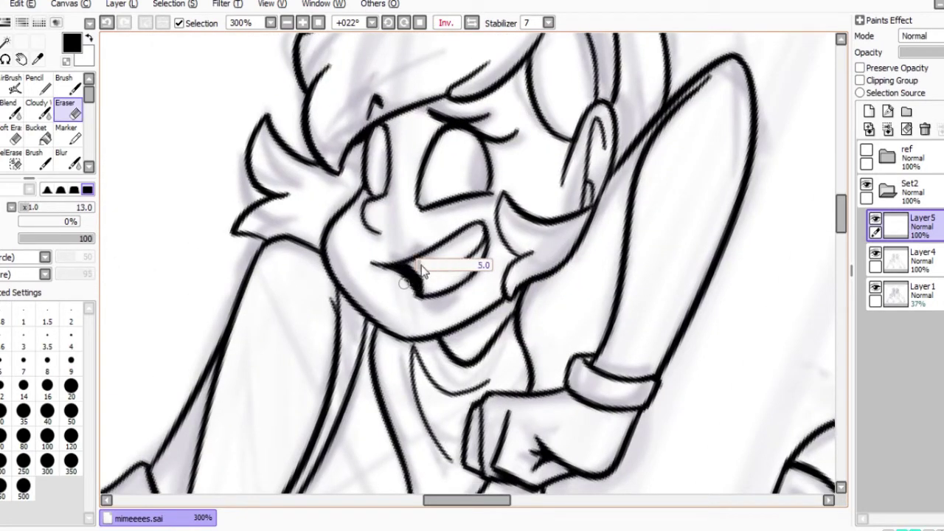
Hide the Layer1 sketch and tidy the inked lines around the right figure's fringe and far eye.
key("Insert")
key("Page_Down")
left_click(875, 287)
key("Page_Up")
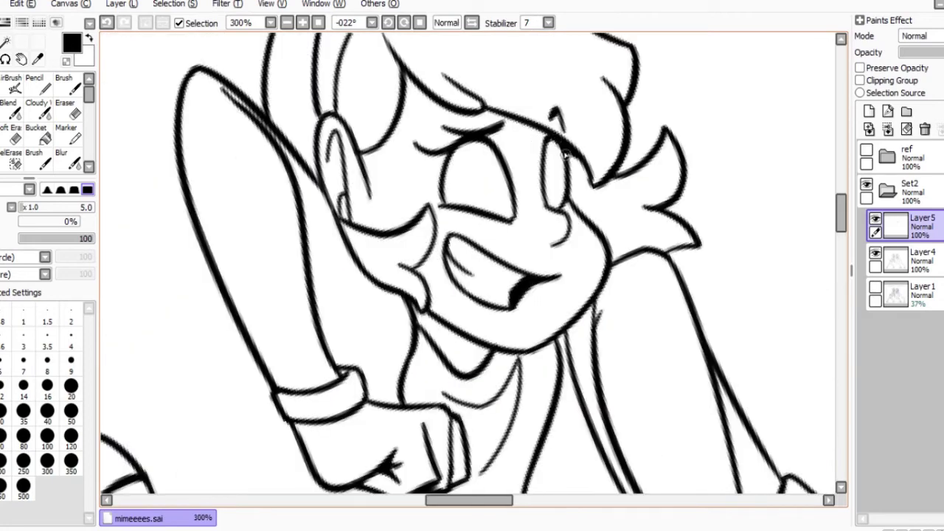
key("Home")
left_click_drag(604, 177, 657, 152)
key("Page_Down")
key("Page_Down")
key("Page_Down")
key("Page_Down")
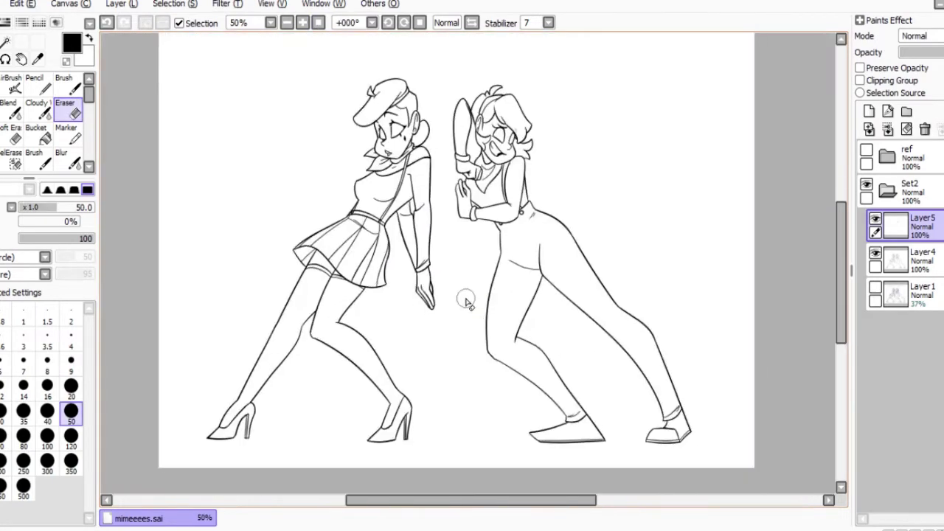
Select the empty background around both figures with the Magic Wand and check the selection edges around the hands and arms.
key("w")
left_click(364, 175)
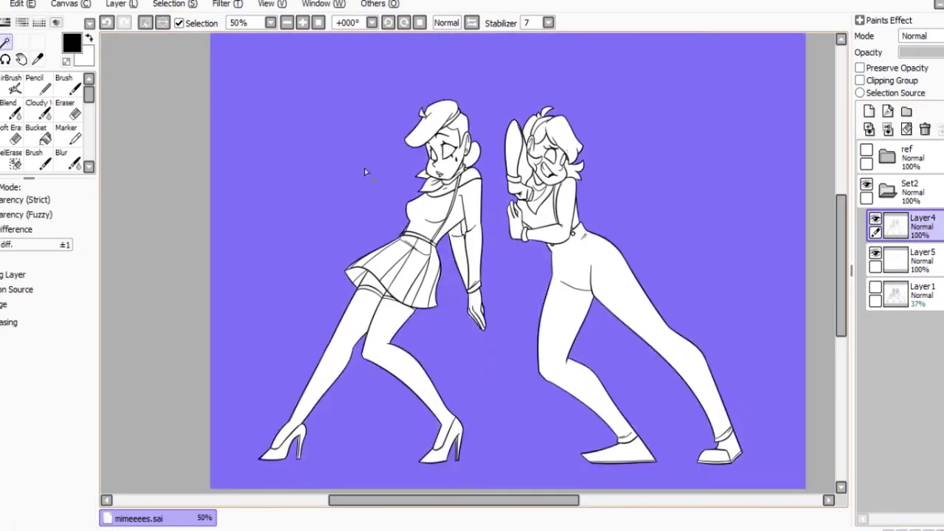
key("Page_Up")
key("Page_Up")
key("Page_Up")
key("n")
key("Page_Up")
key("Page_Up")
scroll(548, 240, "down", 15)
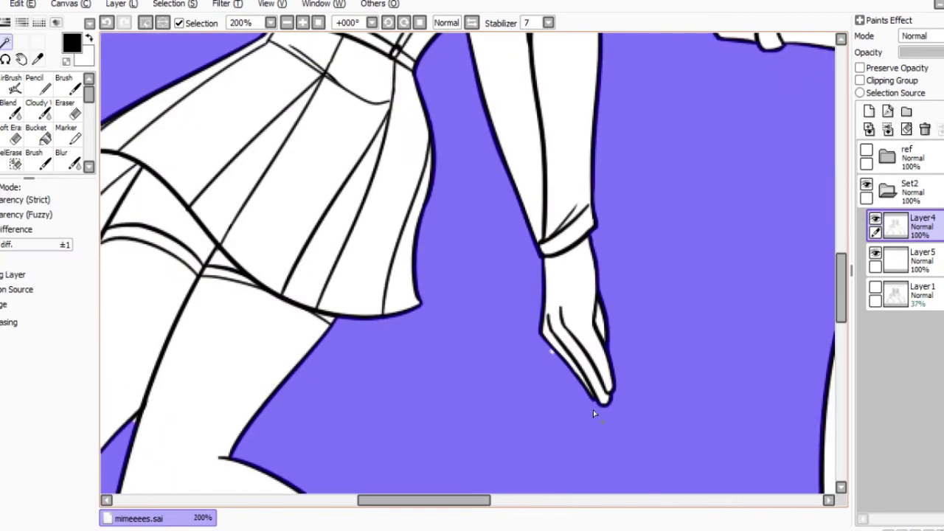
scroll(579, 259, "up", 8)
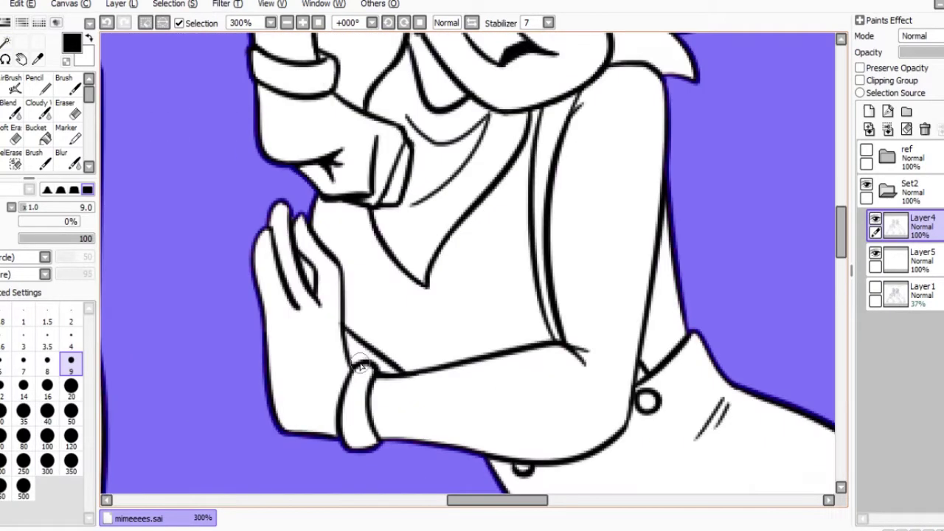
key("Page_Down")
Paint black along the front of the right figure's trouser waist with a size 20 brush.
scroll(413, 310, "up", 1)
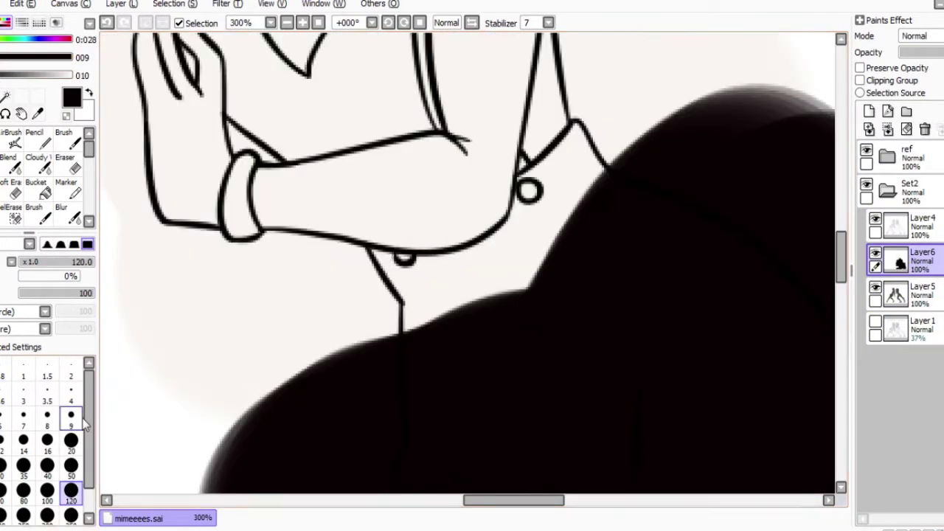
left_click(71, 441)
mouse_move(368, 254)
left_mouse_down()
mouse_move(489, 248)
mouse_move(517, 133)
mouse_move(467, 301)
mouse_move(387, 331)
left_mouse_up()
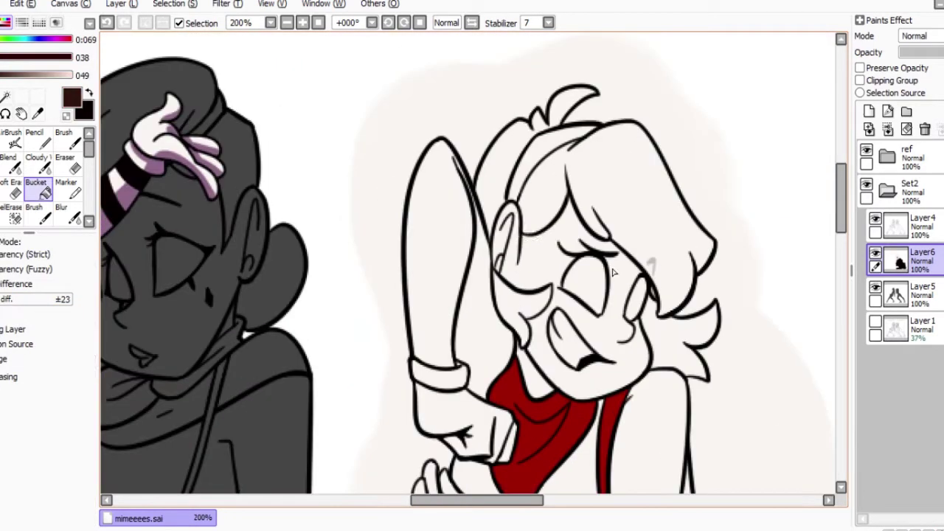
Paint the right figure's hair dark brown, covering the crown, fringe and flicked tips with a size 20 brush.
left_click_drag(564, 185, 516, 221)
mouse_move(597, 73)
left_mouse_down()
mouse_move(512, 125)
mouse_move(491, 222)
left_mouse_up()
left_click_drag(575, 181, 659, 273)
left_click_drag(650, 322, 708, 310)
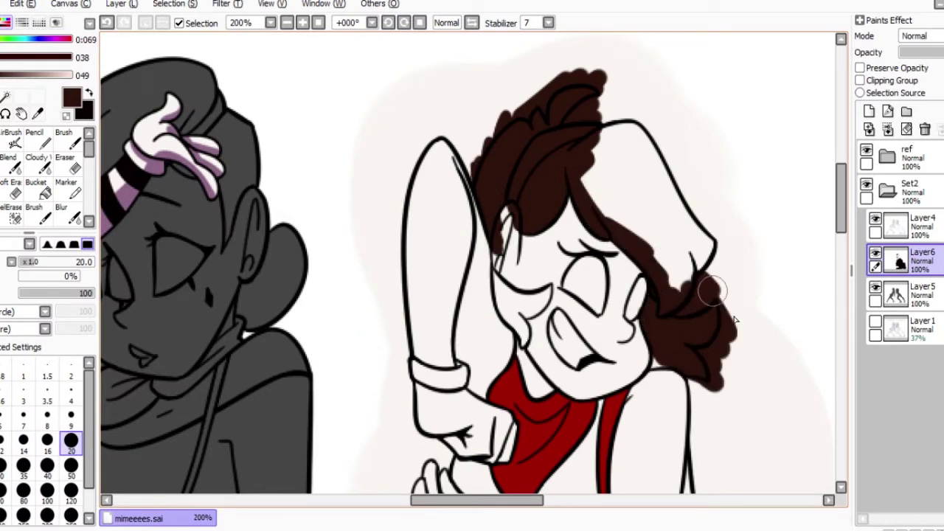
left_click_drag(627, 133, 679, 301)
scroll(674, 284, "up", 1)
key("h")
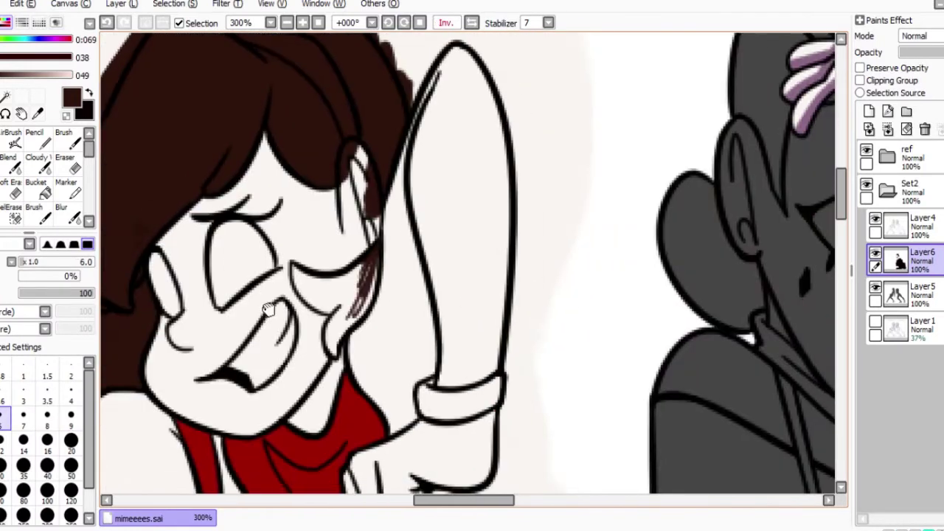
Paint the right figure's sideburn dark brown and the hairband black.
mouse_move(356, 316)
left_mouse_down()
mouse_move(317, 303)
mouse_move(291, 265)
left_mouse_up()
scroll(291, 266, "down", 2)
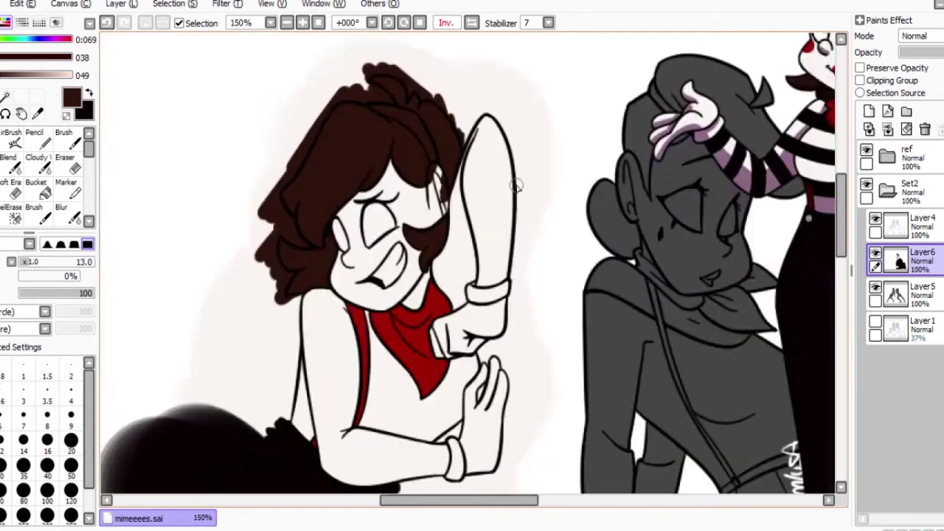
scroll(447, 230, "up", 1)
key("h")
scroll(470, 179, "down", 1)
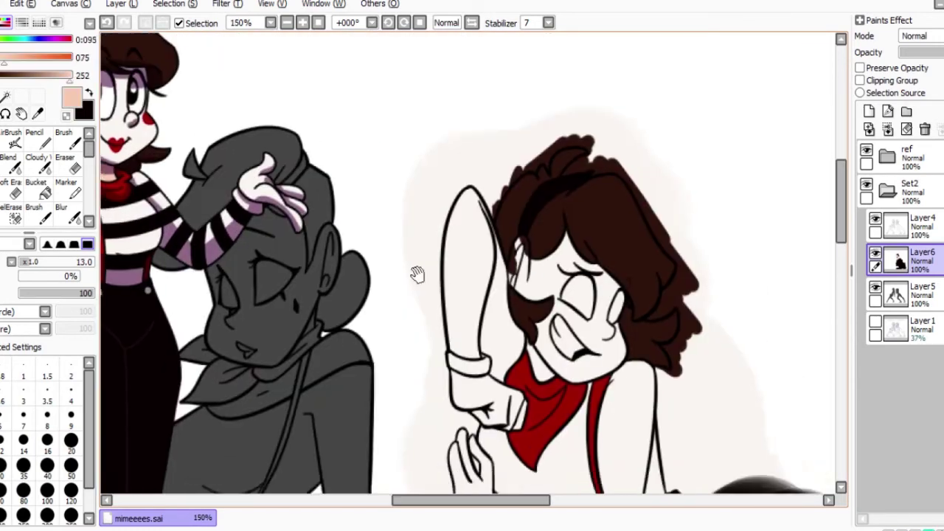
Paint the right figure's ear, the skin beside it and the neck in a peach tone.
scroll(418, 274, "up", 2)
left_click_drag(443, 228, 433, 136)
left_click_drag(450, 324, 505, 410)
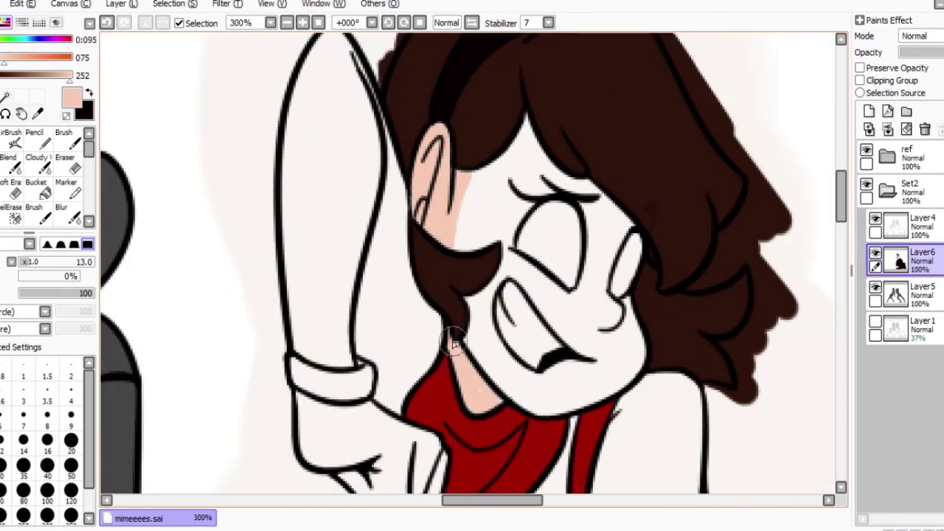
Sample colours from the artwork to touch up the right figure's clothing and colour the trouser button grey.
left_click(509, 428, "alt")
left_click(719, 327, "alt")
left_click_drag(719, 327, 531, 327)
mouse_move(368, 214)
left_mouse_down()
mouse_move(332, 310)
mouse_move(450, 308)
left_mouse_up()
scroll(687, 308, "up", 1)
left_click(501, 149, "alt")
scroll(501, 149, "down", 4)
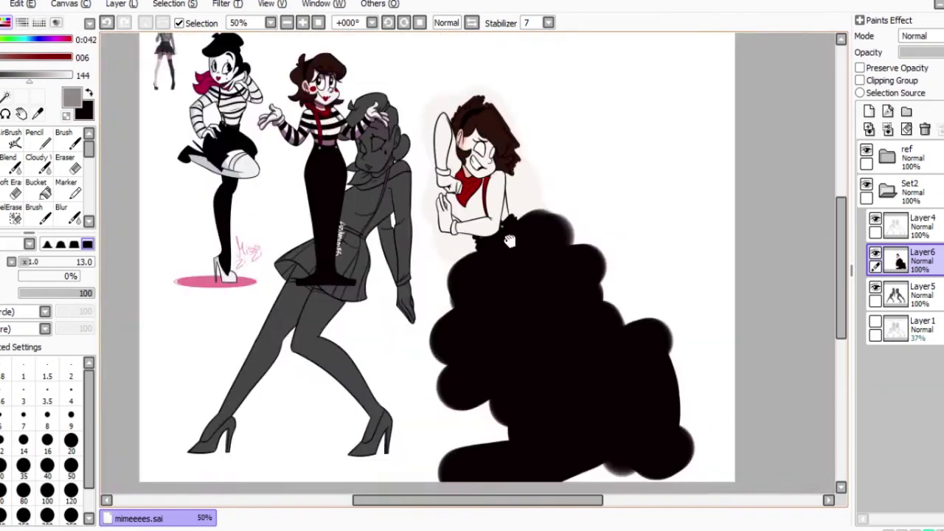
Add a new layer above the base colours and paint the right figure's dark red cheek marks and lips.
left_click(869, 111)
scroll(493, 182, "up", 4)
left_click_drag(347, 225, 376, 249)
left_click(444, 256)
mouse_move(442, 308)
left_mouse_down()
mouse_move(417, 306)
mouse_move(401, 289)
left_mouse_up()
Trim the cheek and lip makeup with a size 20 eraser and lower Layer7's opacity to 69%.
key("e")
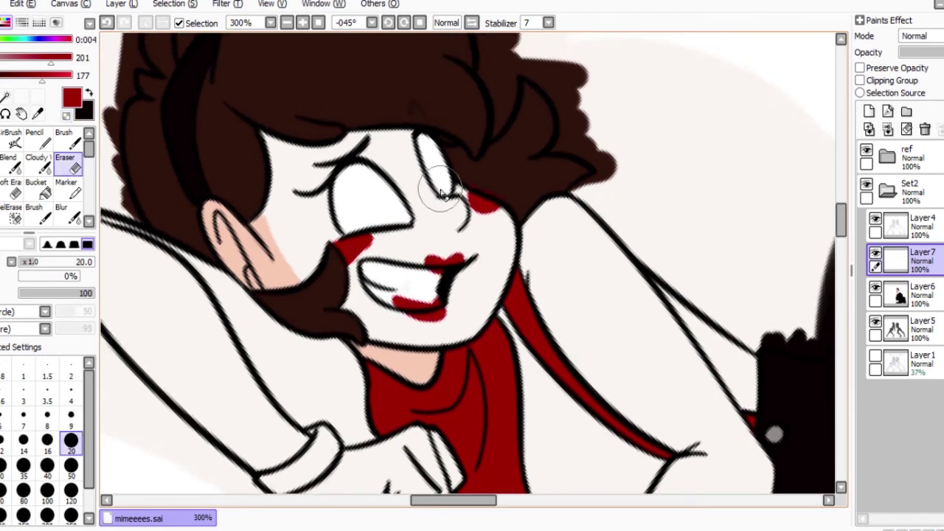
key("Delete")
key("h")
scroll(361, 213, "up", 1)
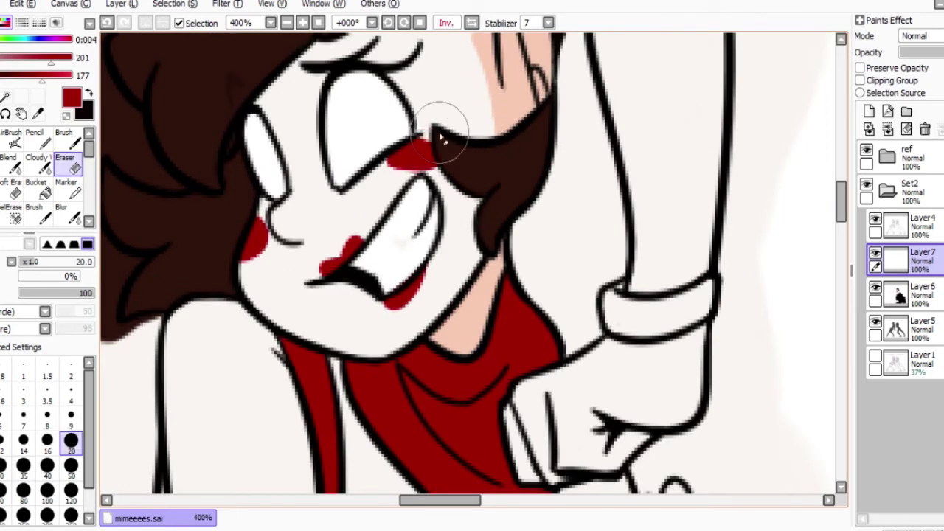
key("h")
scroll(435, 181, "down", 2)
scroll(468, 158, "down", 1)
key("x")
scroll(533, 401, "up", 2)
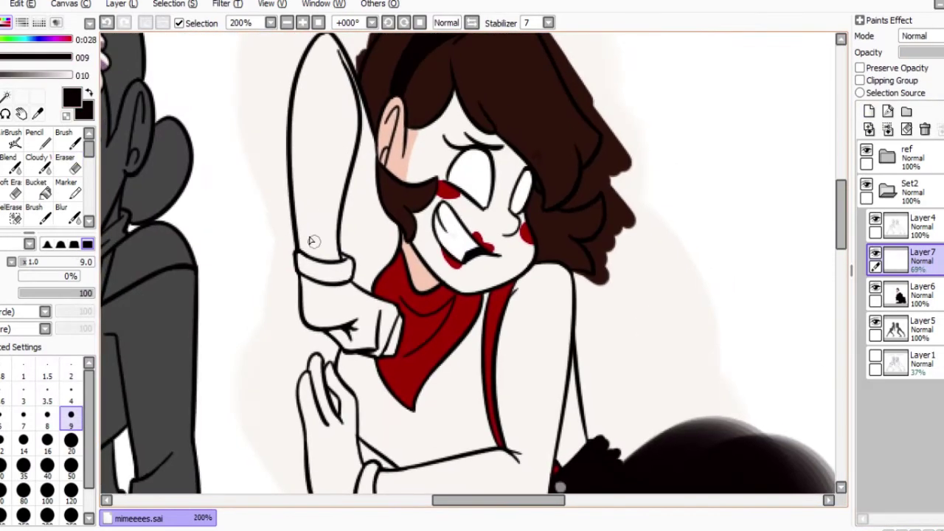
Paint black stripes across the right figure's upper sleeve and the back part of the raised arm on Layer7.
left_click_drag(346, 369, 335, 447)
left_click_drag(472, 424, 512, 337)
left_click_drag(472, 310, 531, 303)
mouse_move(333, 143)
left_mouse_down()
mouse_move(375, 186)
mouse_move(346, 214)
left_mouse_up()
scroll(343, 177, "up", 2)
key("e")
key("h")
key("b")
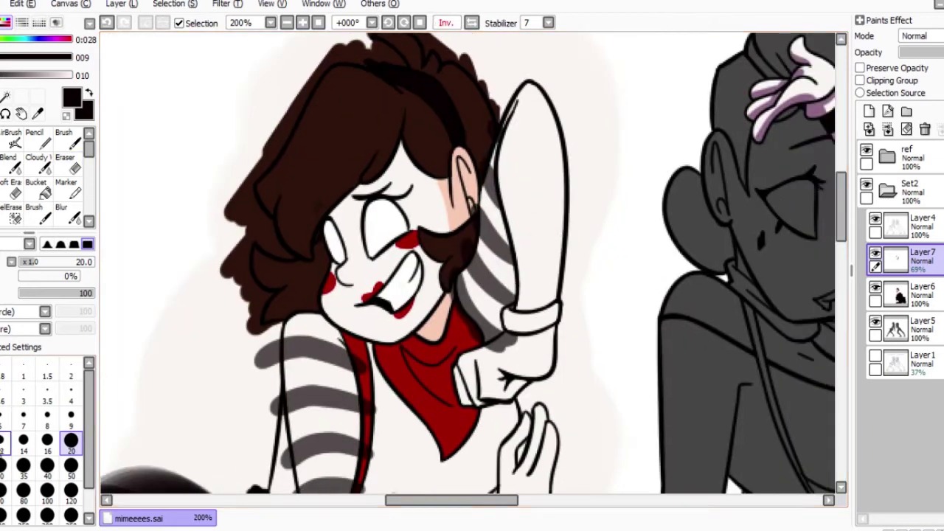
Paint black stripes across the right figure's raised forearm and bent lower forearm with a size 12 brush.
left_click_drag(521, 223, 568, 237)
left_click_drag(568, 255, 534, 254)
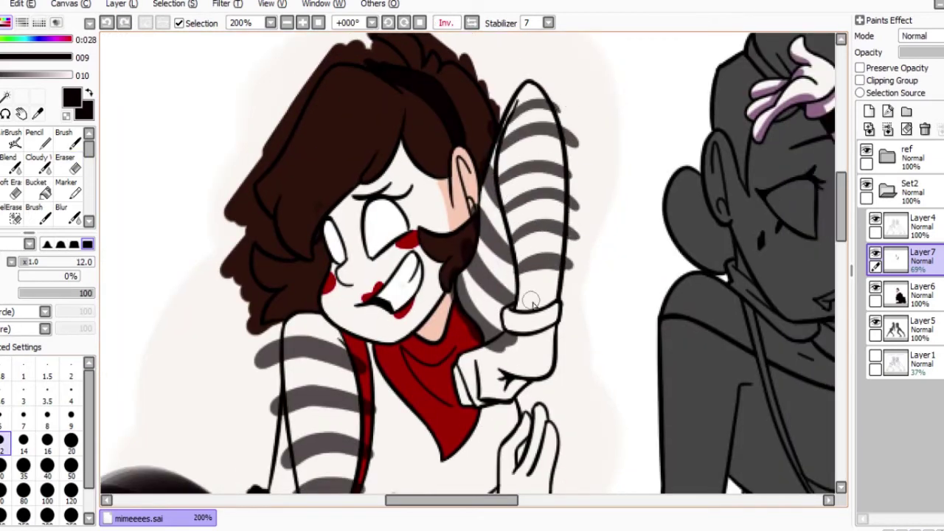
left_click_drag(531, 301, 509, 238)
key("h")
left_click_drag(416, 387, 434, 336)
key("e")
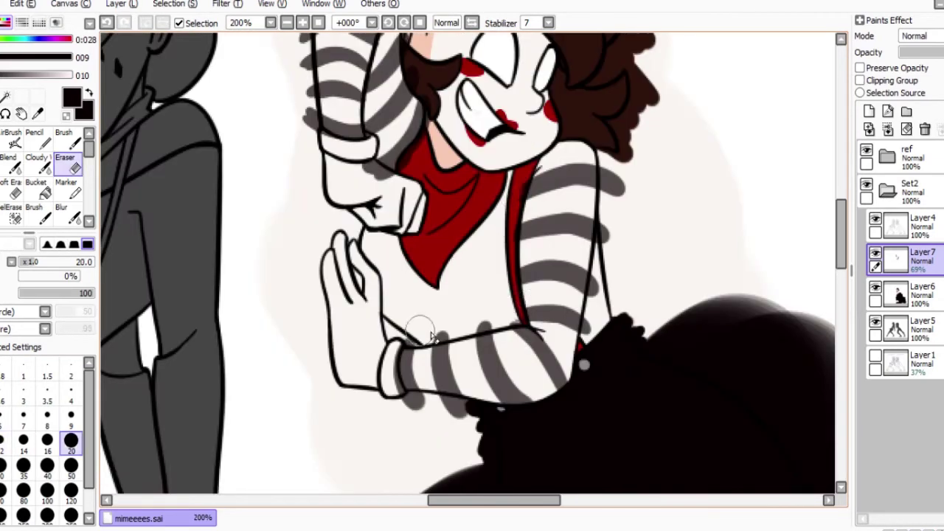
left_click_drag(590, 333, 596, 351)
Select the right figure's shirt front and paint curved black stripes inside it.
key("w")
left_click(465, 288)
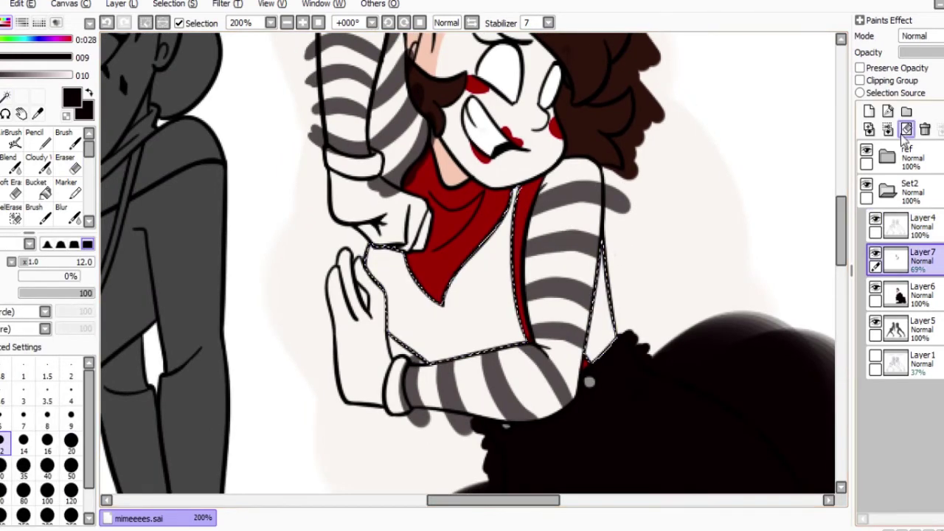
key("e")
mouse_move(529, 190)
left_mouse_down()
mouse_move(553, 263)
mouse_move(551, 338)
left_mouse_up()
left_click_drag(388, 253, 433, 282)
Select the right figure's sleeves to clear the stripe overspill outside them, and set Layer7's opacity to 100%.
key("w")
left_click(346, 118)
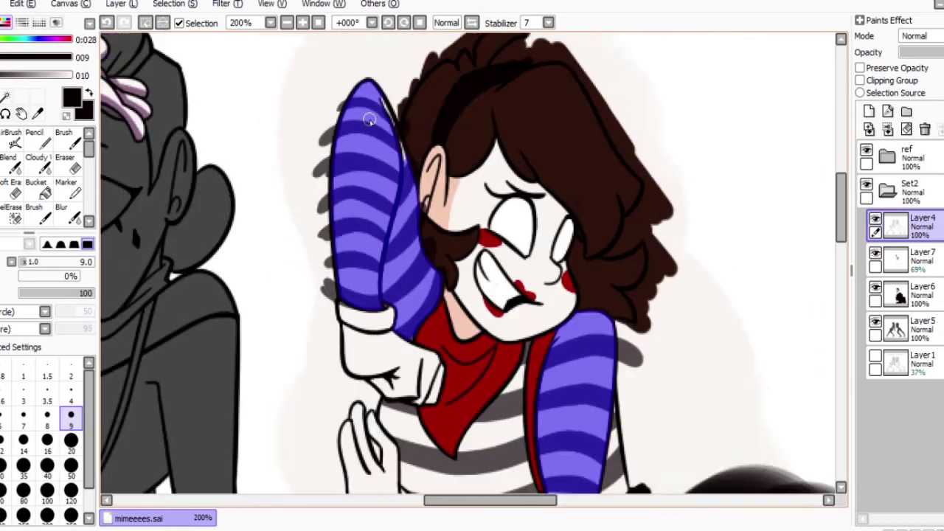
left_click(472, 325)
key("b")
left_click(896, 260)
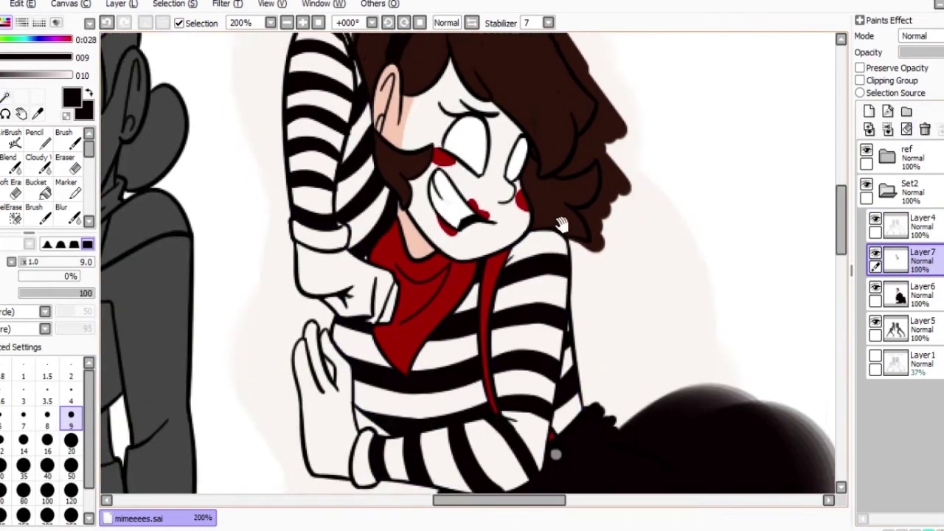
Clear and repaint the black stripes inside the selected raised forearm of the right figure.
key("h")
left_click(71, 441)
left_click_drag(472, 310, 469, 302)
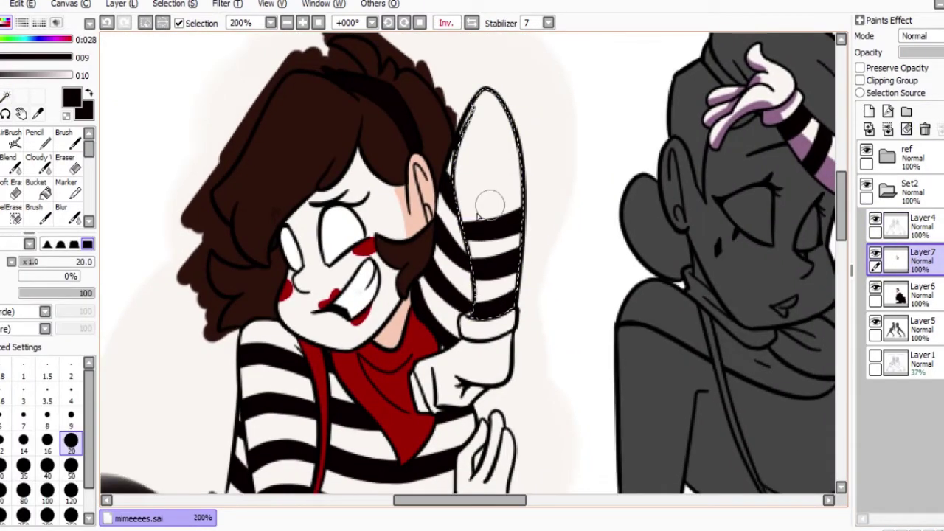
key("ctrl+minus")
left_click(71, 414)
key("h")
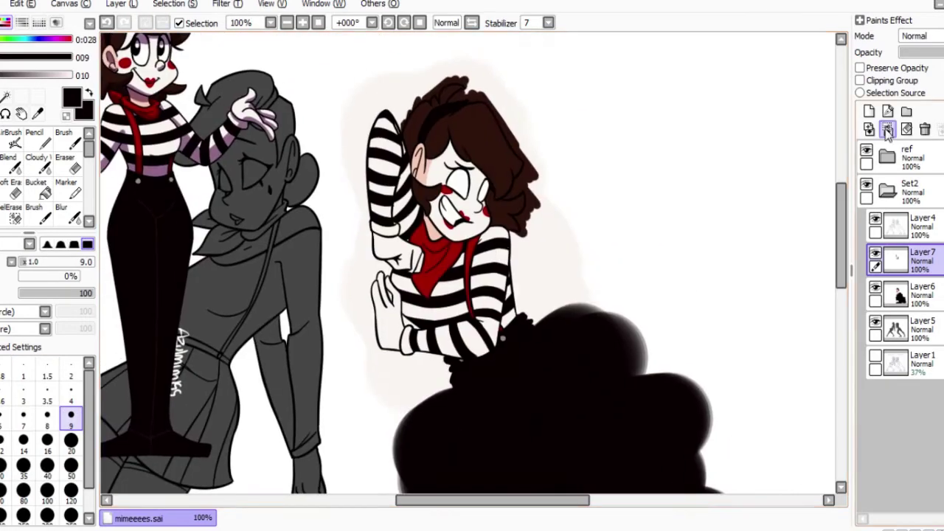
Merge the right figure's colour layers down and set up a blank Layer6 as a clipping group above Layer5.
left_click(888, 130)
key("ctrl+minus")
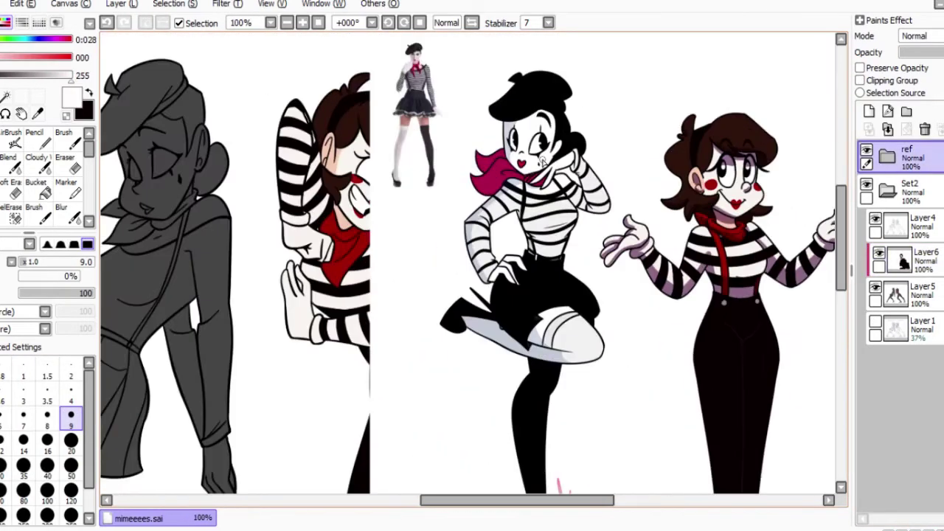
left_click_drag(634, 305, 498, 305)
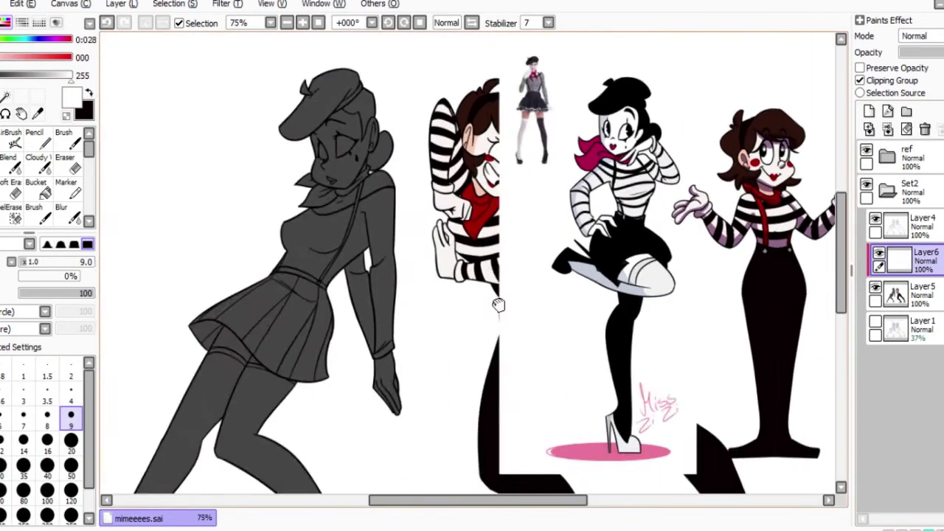
Recolour the left figure's dark grey base off-white with a size 350 brush.
key("ctrl+minus")
key("ctrl+plus")
key("ctrl+plus")
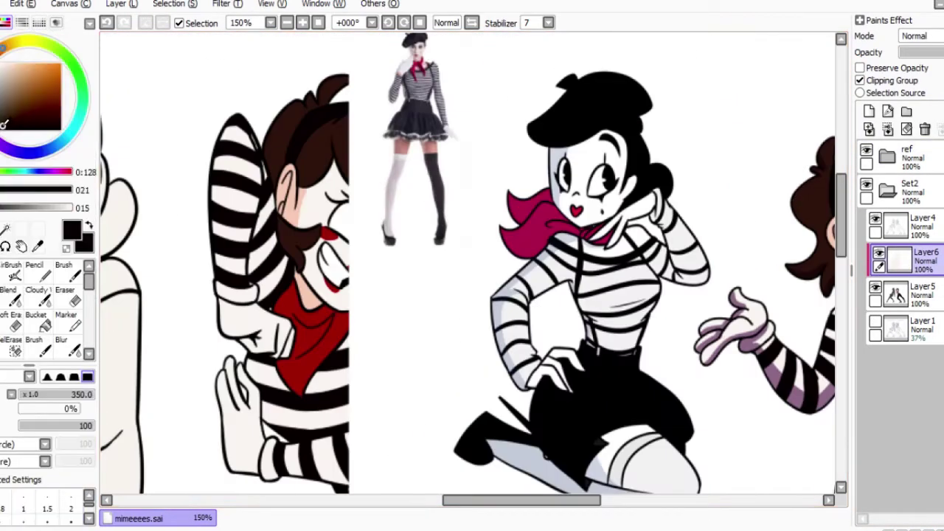
Paint the left figure's bent leg and the straight leg's high heel black with a size 50 brush.
key("ctrl+minus")
key("ctrl+minus")
key("ctrl+minus")
key("ctrl+plus")
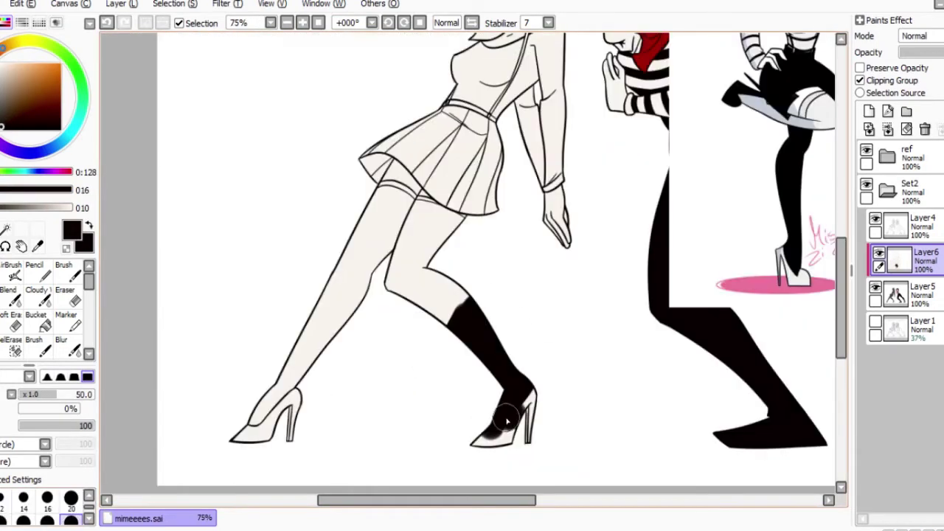
key("ctrl+plus")
left_click_drag(507, 421, 464, 274)
left_click_drag(366, 214, 413, 194)
key("ctrl+minus")
key("ctrl+minus")
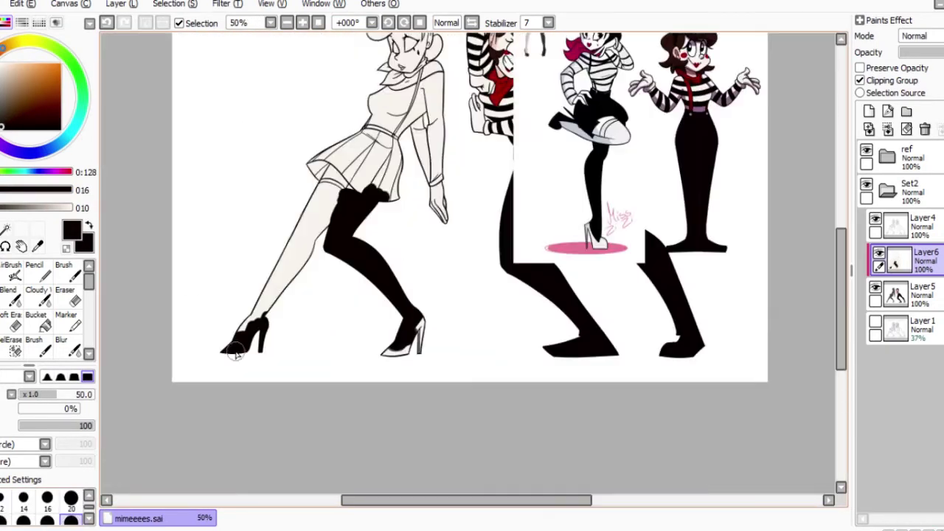
Fill the left figure's skirt with black, refining the hem with a size 16 brush.
key("ctrl+plus")
key("ctrl+plus")
mouse_move(242, 232)
left_mouse_down()
mouse_move(204, 270)
mouse_move(244, 236)
left_mouse_up()
left_click(47, 498)
key("ctrl+plus")
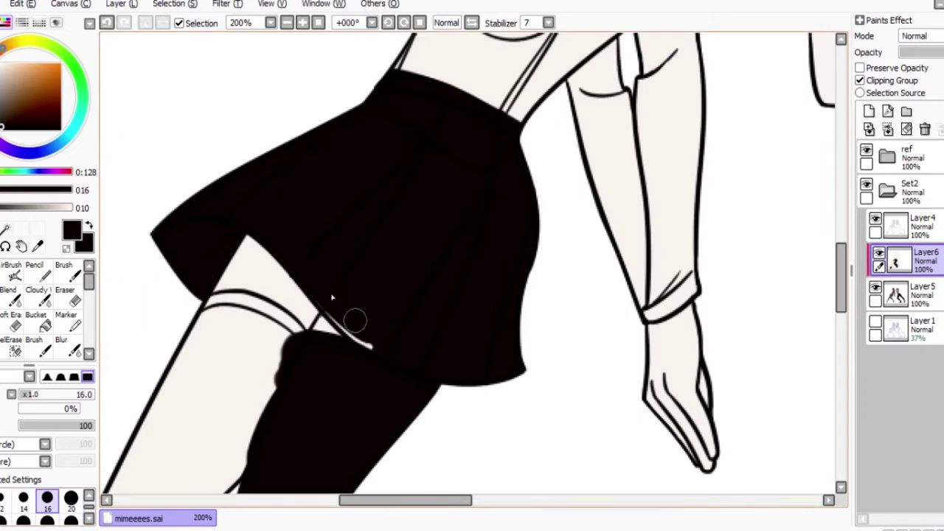
scroll(332, 298, "up", 5)
Colour the left figure's shirt and sleeves light grey with size 50 and size 20 brushes.
key("ctrl+minus")
key("ctrl+plus")
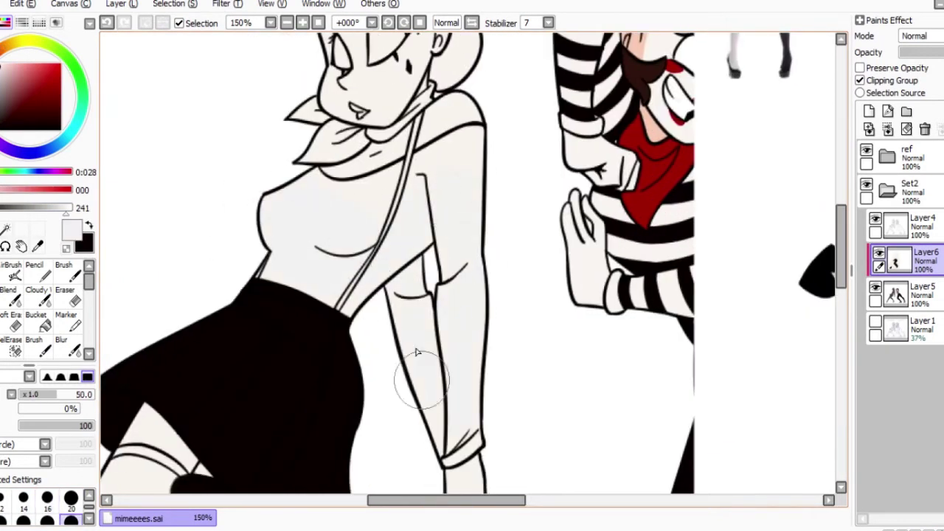
key("ctrl+plus")
left_click(70, 498)
scroll(358, 158, "up", 5)
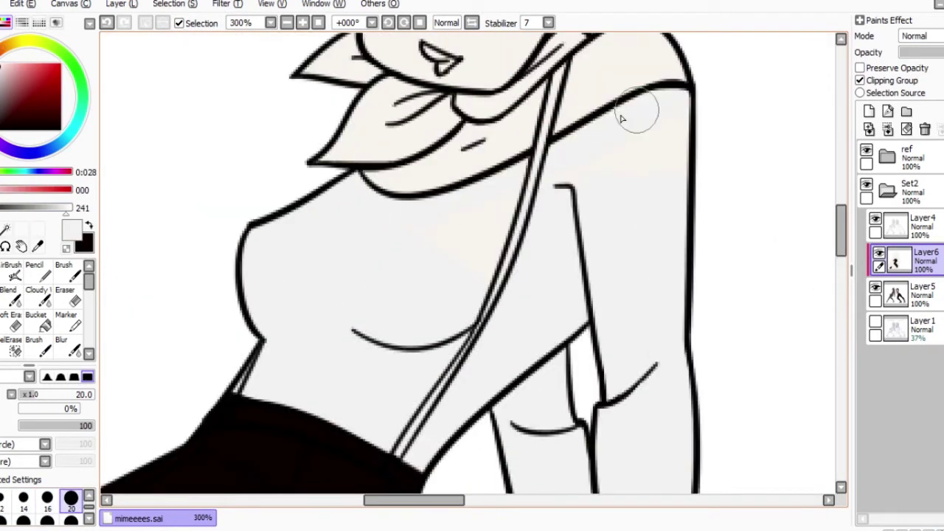
Lower Layer6's opacity to 91% and paint the stocking on the left figure's straight leg light grey.
key("ctrl+minus")
scroll(362, 250, "down", 10)
scroll(327, 312, "down", 3)
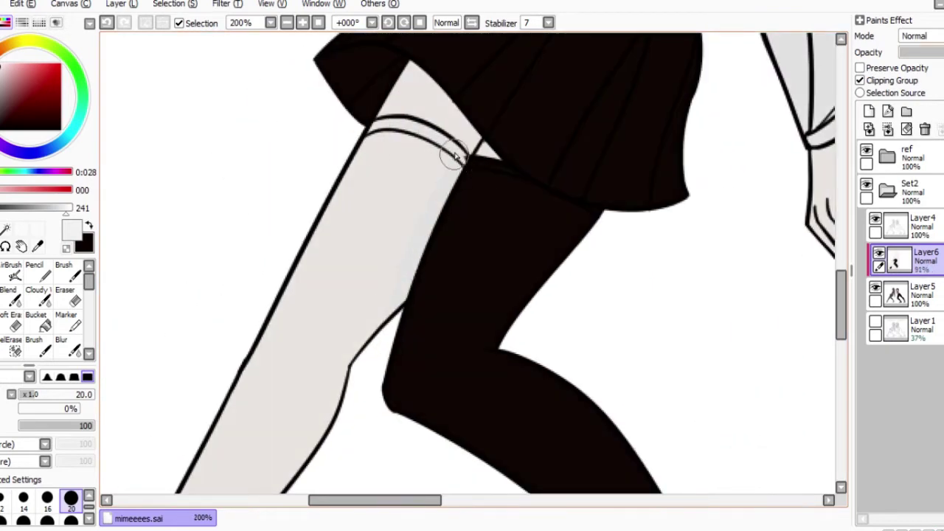
scroll(358, 189, "down", 10)
left_click_drag(236, 424, 310, 369)
scroll(303, 383, "up", 5)
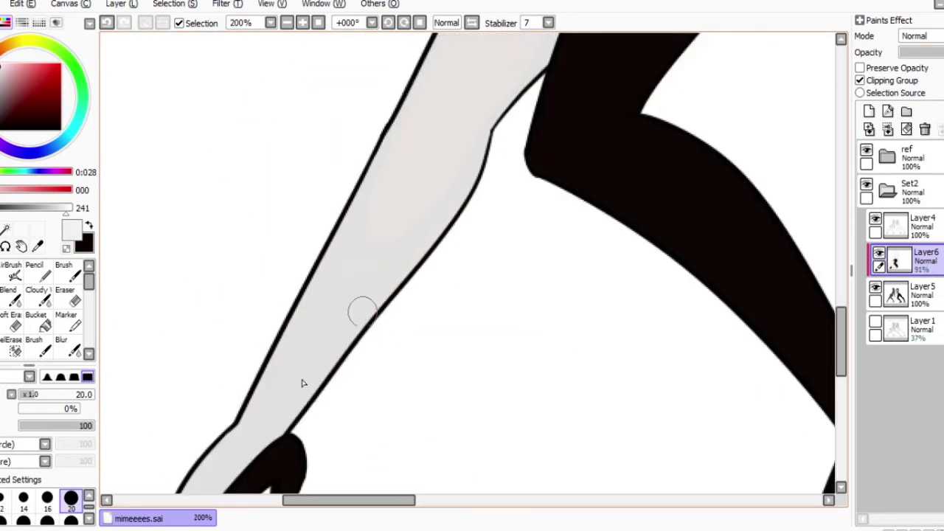
left_click_drag(362, 311, 543, 174)
scroll(365, 288, "up", 3)
left_click_drag(590, 214, 626, 236)
Lower Layer6's opacity to 80% and paint the high heel on the bent leg light grey with a size 33 brush.
key("ctrl+plus")
scroll(521, 322, "down", 10)
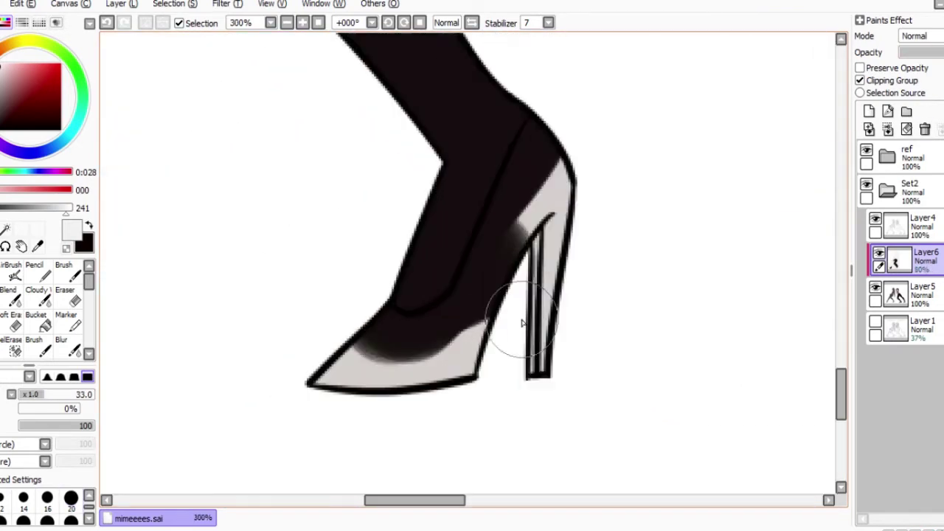
mouse_move(522, 322)
left_mouse_down()
mouse_move(548, 126)
mouse_move(379, 333)
mouse_move(317, 376)
left_mouse_up()
key("ctrl+minus")
key("ctrl+minus")
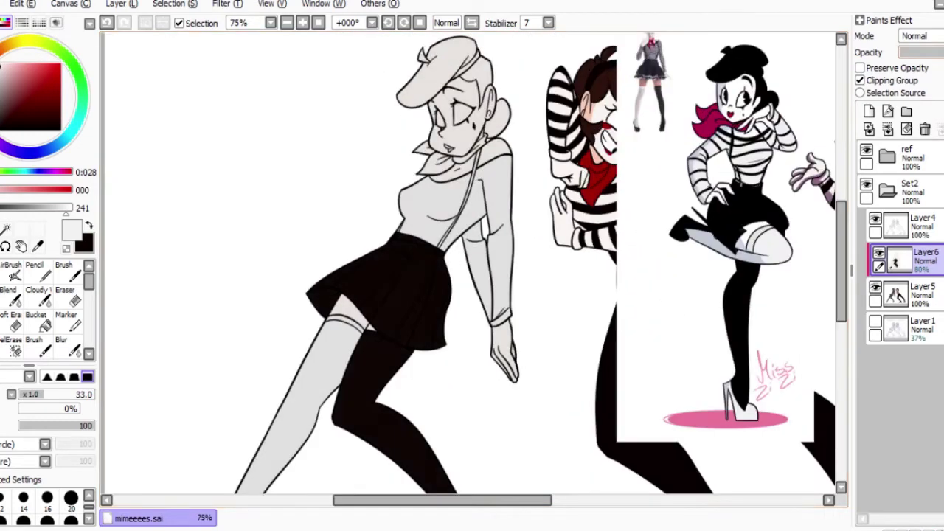
Restore Layer6's opacity to 100% and paint the left figure's suspender straps black with a size 10 brush.
key("ctrl+plus")
key("ctrl+plus")
key("ctrl+plus")
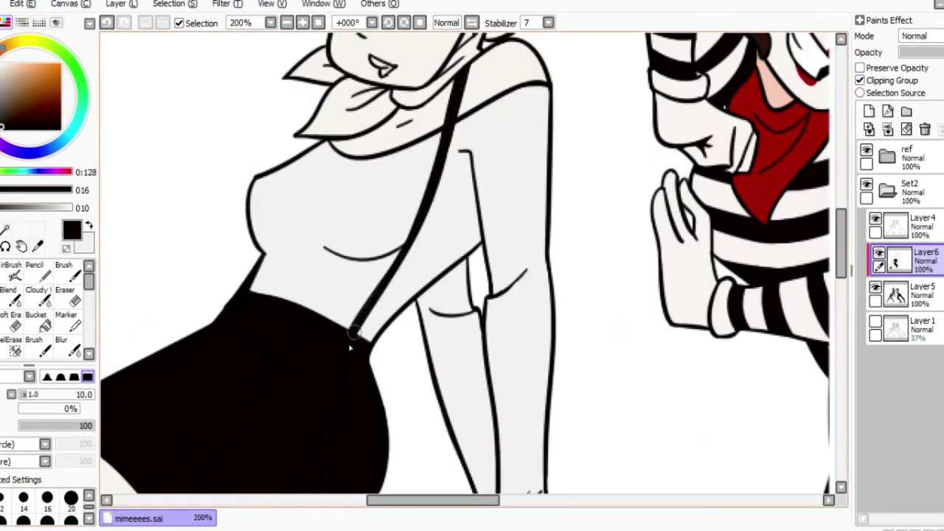
Paint the left figure's beret, hair and bun black.
scroll(350, 347, "up", 5)
mouse_move(371, 143)
left_mouse_down()
mouse_move(449, 88)
mouse_move(337, 200)
mouse_move(273, 231)
mouse_move(150, 246)
left_mouse_up()
mouse_move(295, 132)
left_mouse_down()
mouse_move(337, 158)
mouse_move(346, 199)
left_mouse_up()
left_click(71, 498)
mouse_move(383, 251)
left_mouse_down()
mouse_move(351, 306)
mouse_move(380, 310)
left_mouse_up()
key("bracketleft")
key("bracketleft")
key("bracketleft")
left_click_drag(328, 225, 344, 195)
scroll(349, 341, "down", 2)
Sample the magenta from the reference scarf and paint the left figure's neckerchief and lips with it.
left_click(841, 191, "alt")
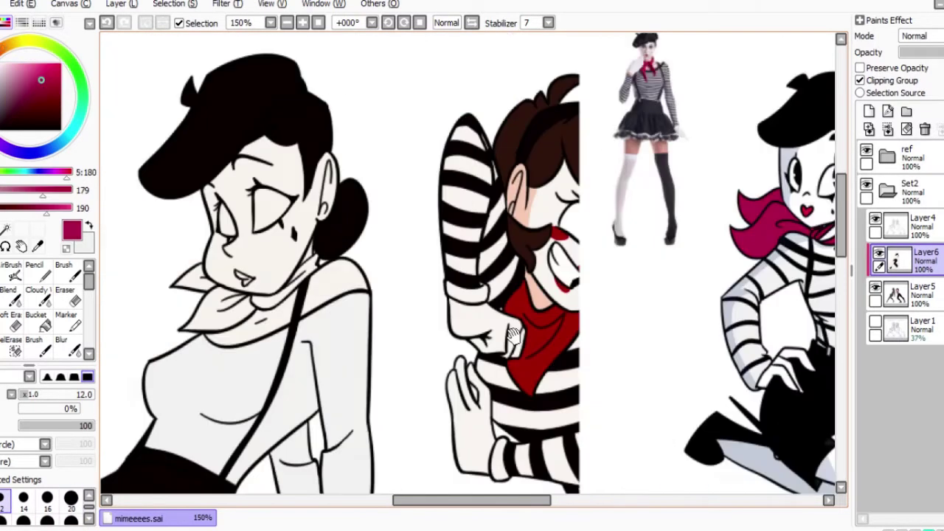
scroll(309, 280, "up", 3)
left_click_drag(177, 214, 243, 266)
left_click_drag(221, 236, 340, 310)
left_click_drag(221, 280, 339, 347)
left_click_drag(192, 325, 287, 354)
mouse_move(332, 273)
left_mouse_down()
mouse_move(374, 284)
mouse_move(461, 207)
left_mouse_up()
key("x")
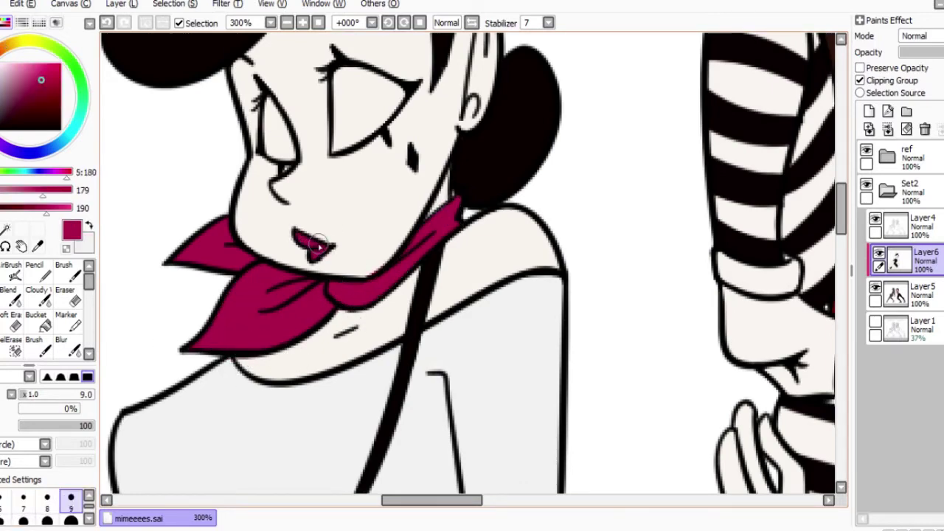
Colour the left figure's suspender clips light grey at the skirt waistband with a size 9 brush, following the reference.
scroll(317, 243, "down", 1)
scroll(435, 213, "down", 2)
scroll(527, 358, "up", 4)
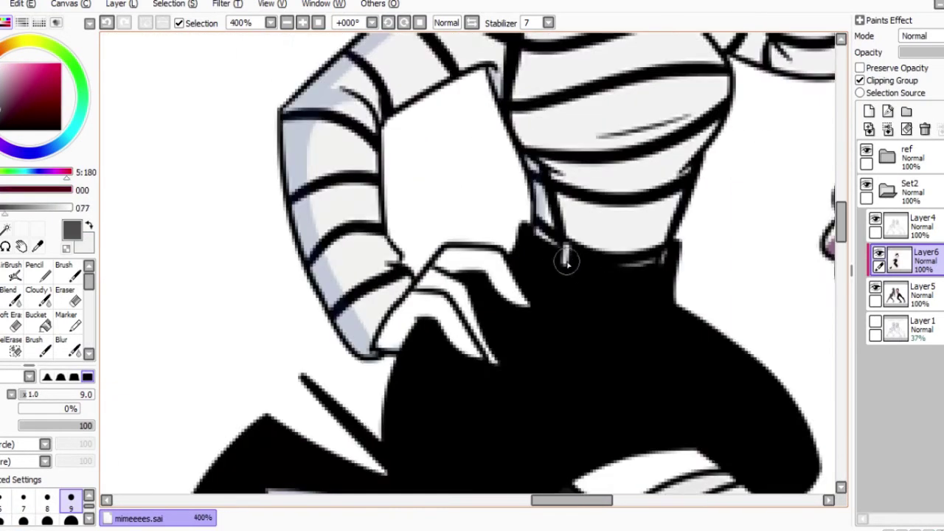
scroll(566, 261, "down", 4)
scroll(236, 280, "up", 3)
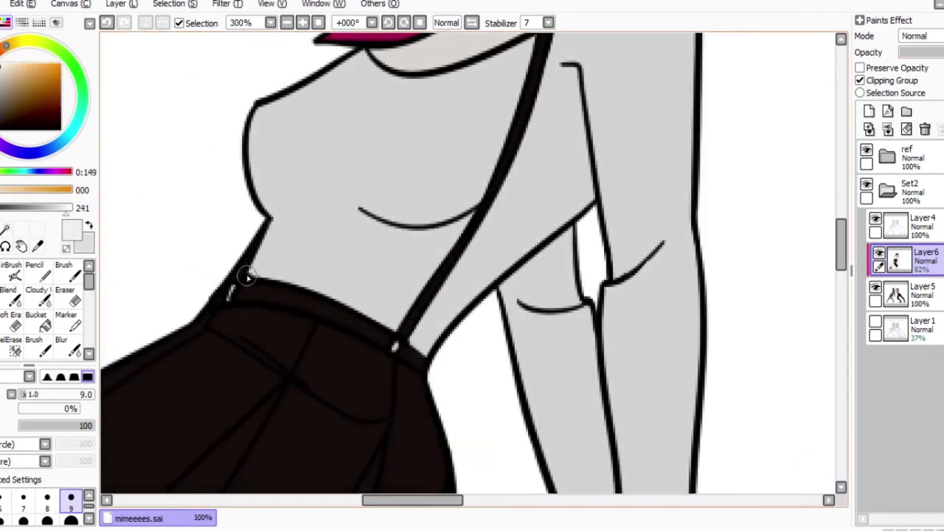
Set up a fresh clipped layer and paint a thick black band along the left figure's neckline with a size 20 brush.
scroll(248, 276, "down", 3)
scroll(362, 331, "up", 2)
scroll(363, 331, "up", 1)
scroll(359, 329, "down", 1)
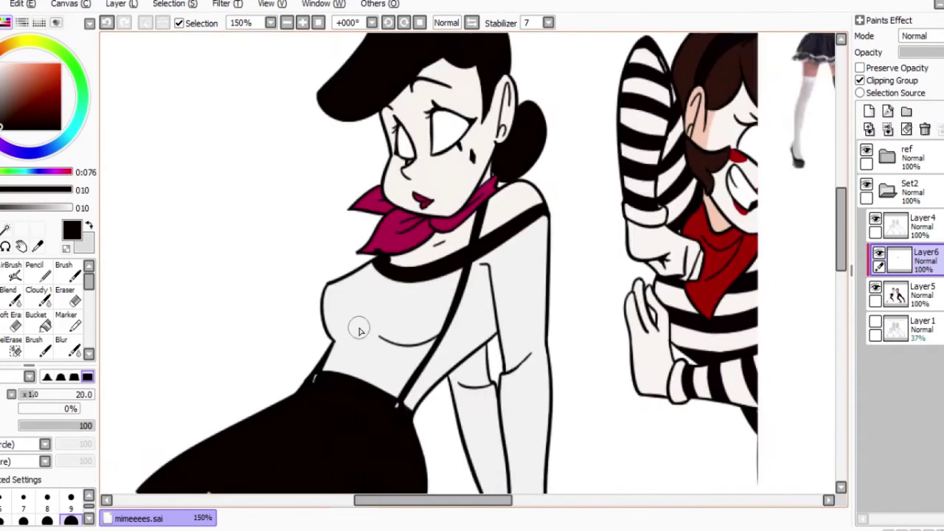
Paint thin curved black stripes across the left figure's shirt front with a size 9 brush, flipping the view.
scroll(361, 331, "up", 1)
mouse_move(326, 249)
left_mouse_down()
mouse_move(341, 268)
mouse_move(469, 284)
left_mouse_up()
left_click_drag(331, 305, 513, 313)
key("h")
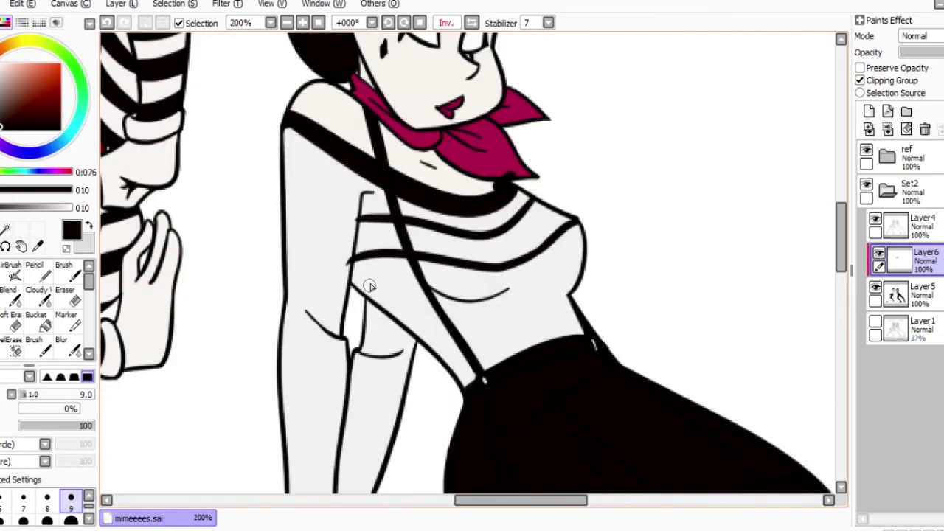
left_click_drag(577, 263, 562, 240)
left_click_drag(391, 313, 559, 301)
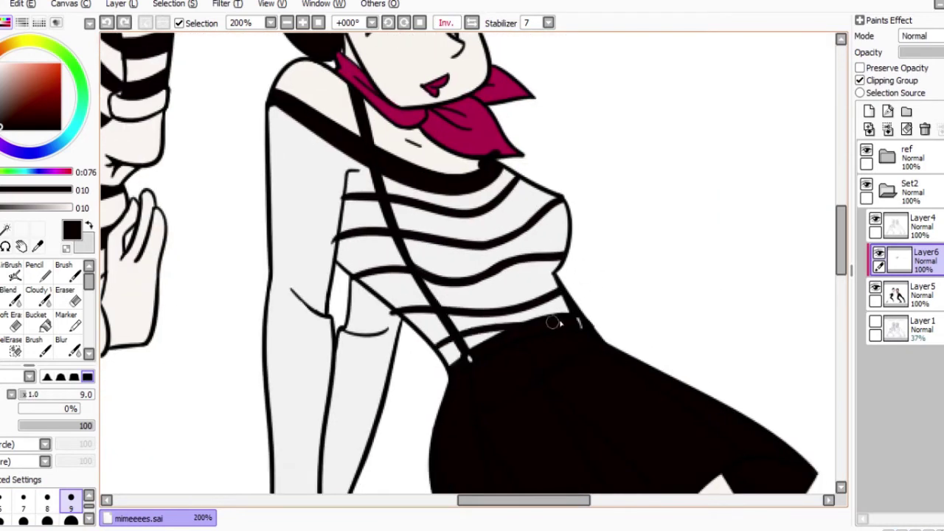
Paint black stripes down the left figure's rear sleeve and erase the neckline band's overspill beside the scarf.
key("h")
left_click_drag(481, 308, 543, 289)
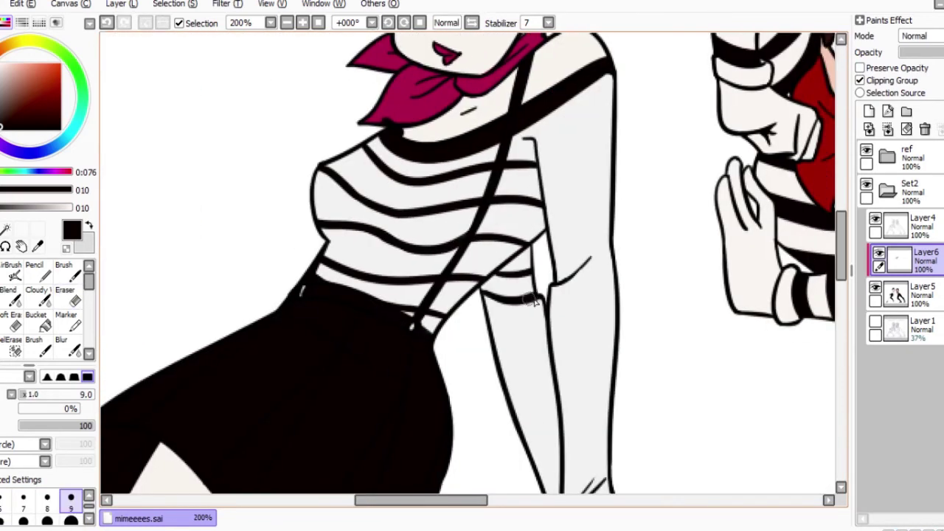
left_click_drag(537, 342, 559, 322)
left_click_drag(511, 397, 541, 389)
key("e")
scroll(409, 289, "up", 3)
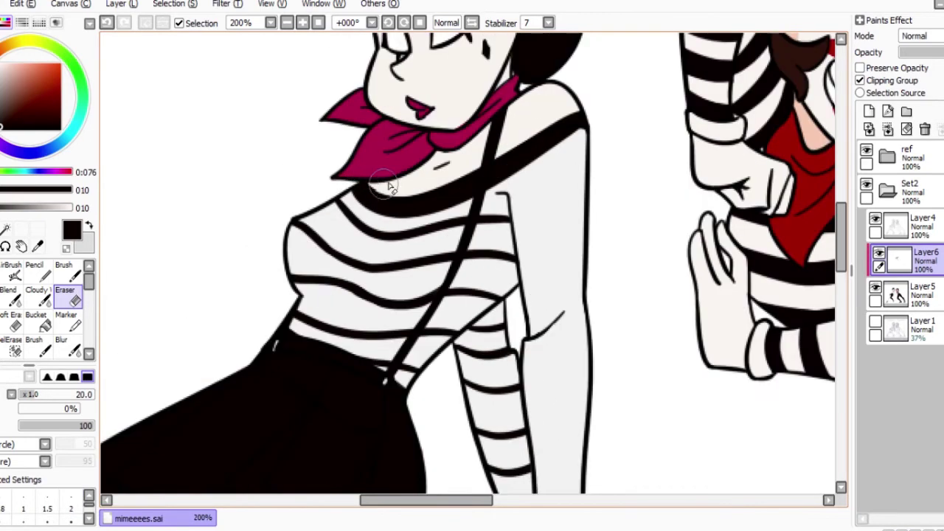
Paint black stripes down the left figure's front sleeve to the cuff with a size 9 brush.
key("n")
left_click_drag(483, 295, 548, 253)
scroll(548, 253, "down", 1)
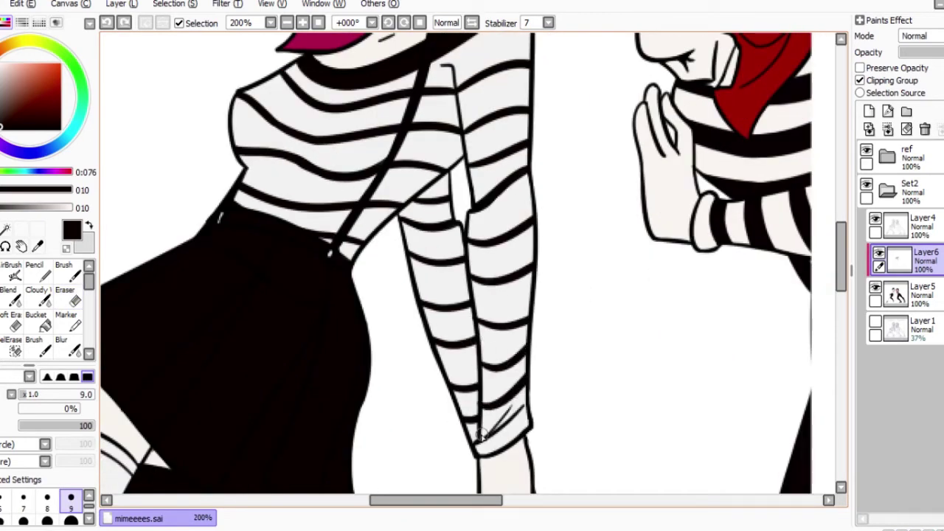
Erase the lower stripes on the left figure's shirt front, keeping the neckline band and the stripe beneath it.
key("e")
scroll(294, 177, "up", 2)
left_click_drag(404, 206, 443, 204)
key("n")
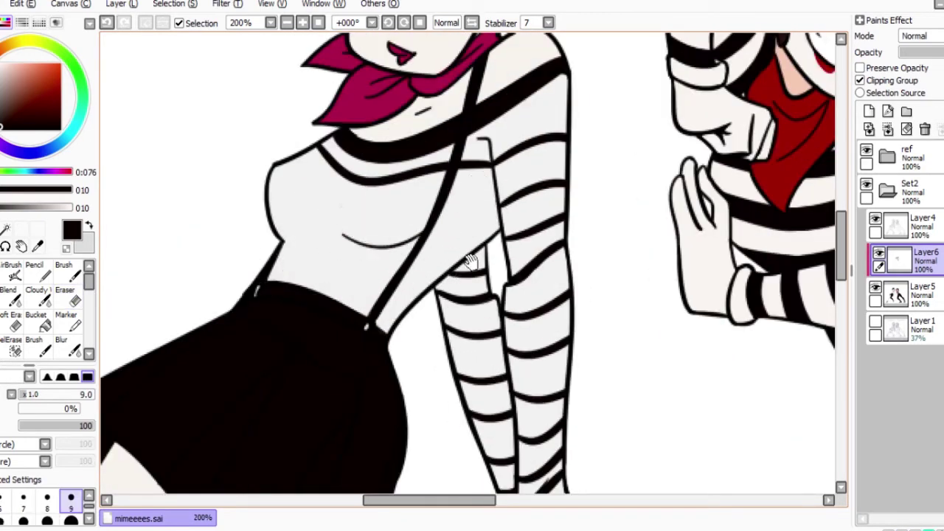
Select the left figure's shirt front, rotate the canvas to -33° and repaint its curved black stripes with a size 10 brush.
scroll(443, 221, "up", 2)
left_click(496, 267)
left_click(900, 260)
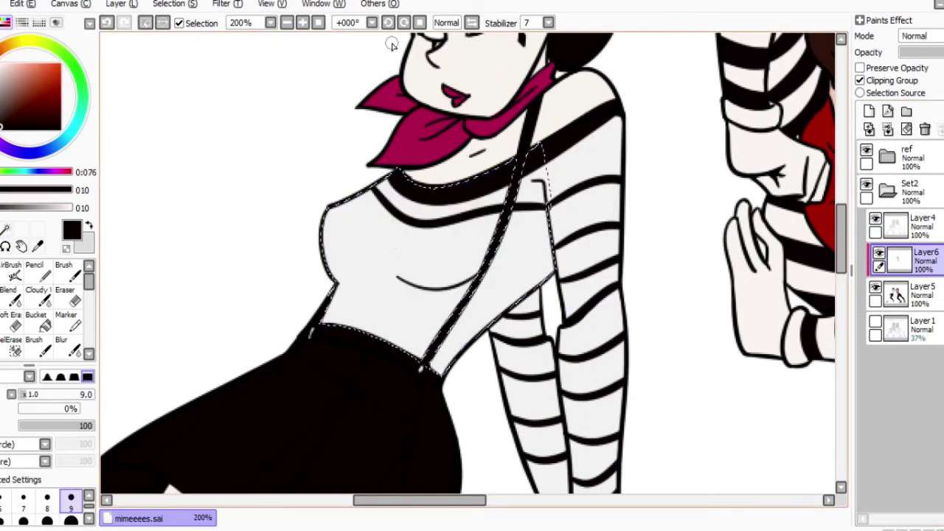
left_click_drag(472, 295, 388, 331)
key("ctrl+y")
key("ctrl+y")
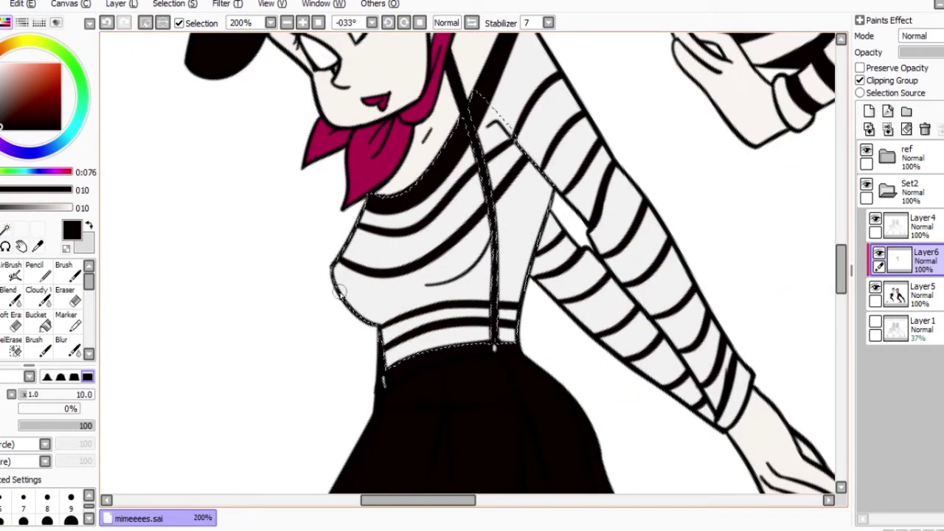
key("ctrl+z")
key("ctrl+y")
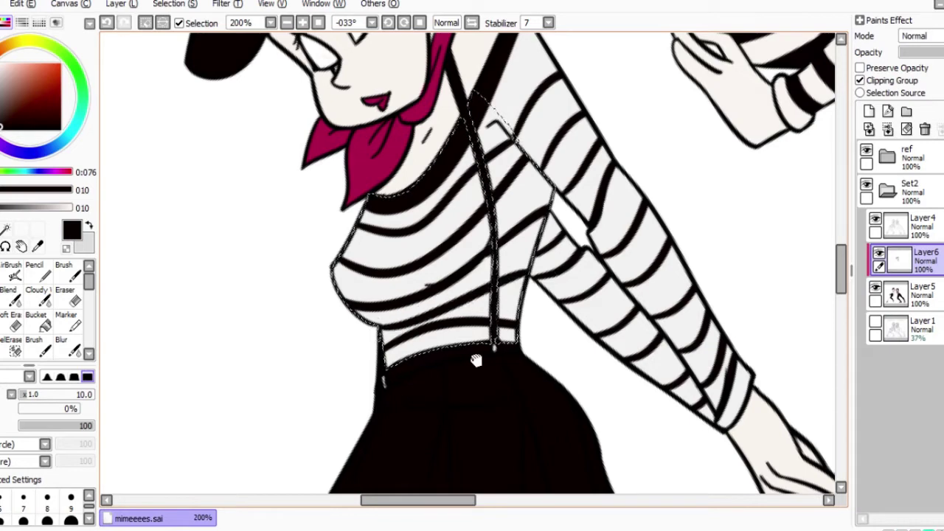
Reset the canvas rotation to 0° and clear the left figure's shirt-front stripes below the neckline band.
scroll(442, 310, "down", 1)
key("ctrl+z")
key("ctrl+y")
key("ctrl+z")
key("ctrl+y")
key("End")
scroll(473, 332, "down", 3)
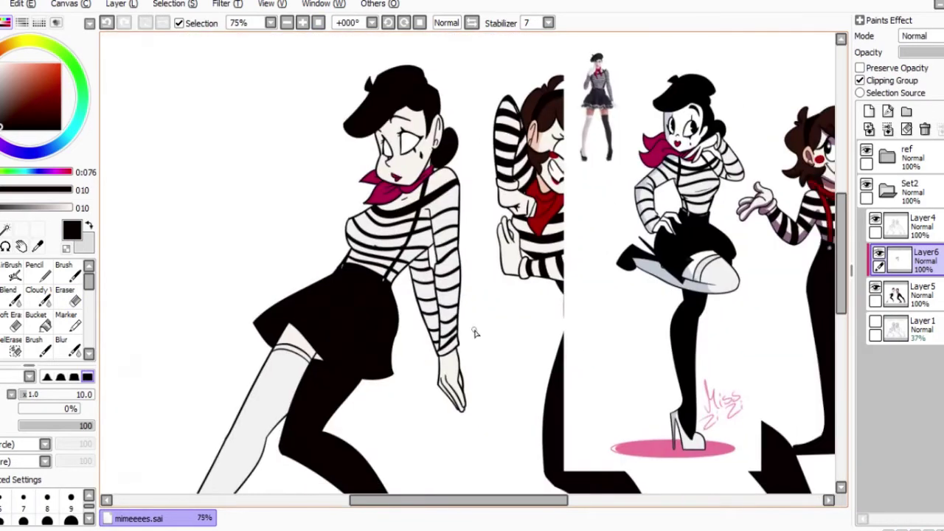
scroll(362, 242, "up", 3)
key("e")
scroll(340, 357, "down", 2)
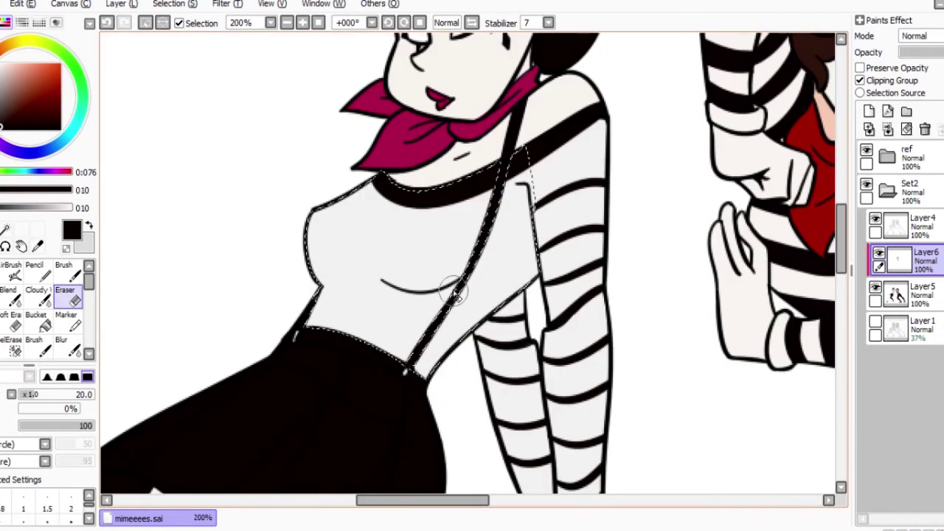
Repaint four curved black stripes across the left figure's shirt front with the canvas upright.
key("n")
key("ctrl+y")
key("ctrl+y")
key("ctrl+z")
key("ctrl+z")
key("ctrl+y")
key("ctrl+y")
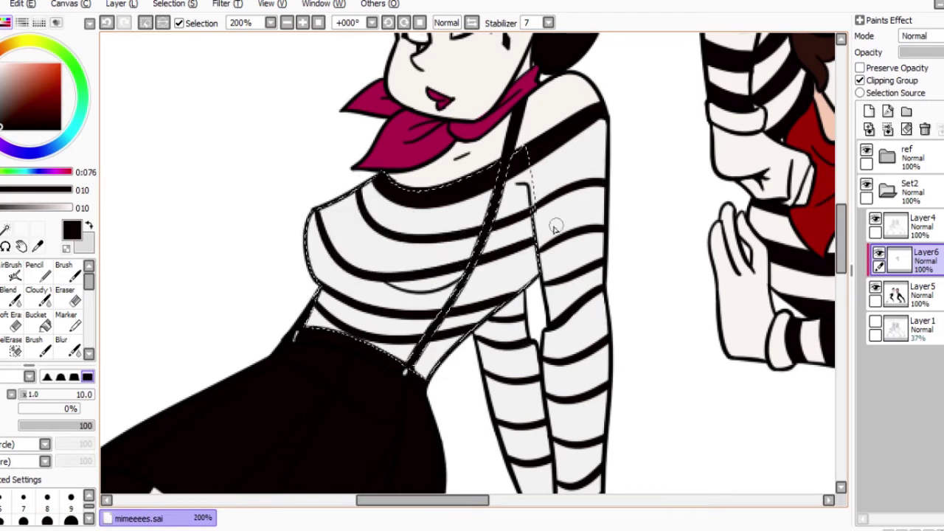
Redraw the shirt front's second stripe with a shallower curve and remove the stripes beneath it.
scroll(552, 226, "down", 1)
key("ctrl+y")
key("ctrl+z")
key("ctrl+y")
key("ctrl+z")
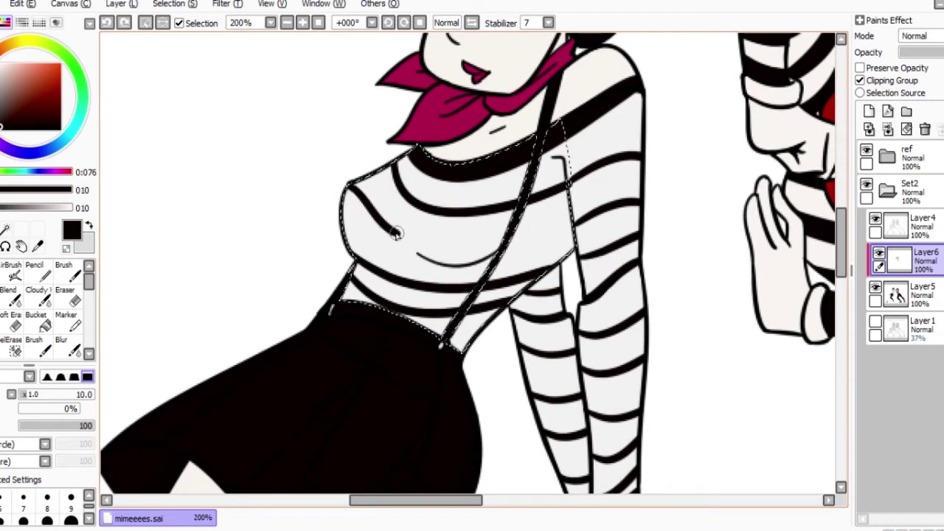
key("ctrl+z")
scroll(425, 199, "up", 1)
key("ctrl+y")
key("ctrl+y")
key("ctrl+y")
key("ctrl+y")
key("ctrl+y")
key("ctrl+y")
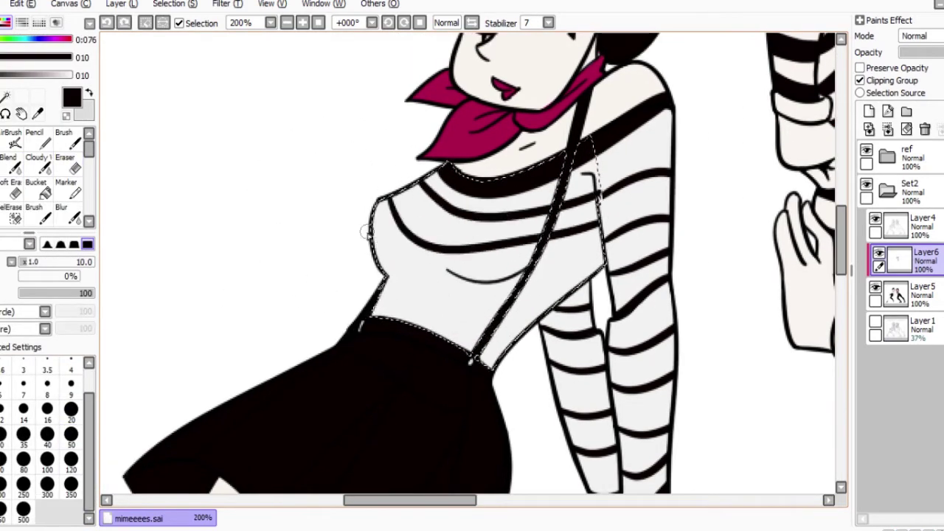
Repaint the remaining stripes from below the bust to the waistband and clean up the stripes near the front cuff with a size 20 eraser.
scroll(440, 277, "up", 1)
key("e")
key("e")
key("e")
key("e")
left_click_drag(441, 276, 322, 247)
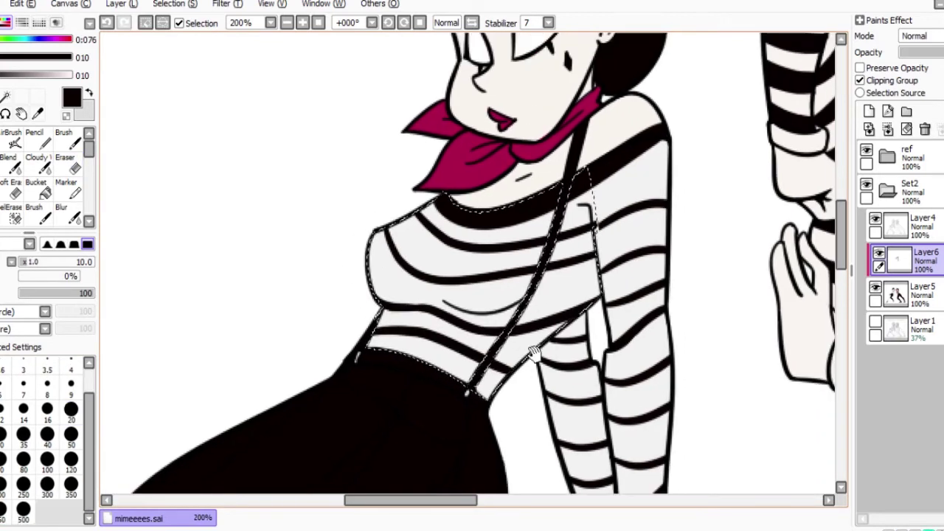
scroll(598, 266, "down", 2)
scroll(597, 265, "up", 2)
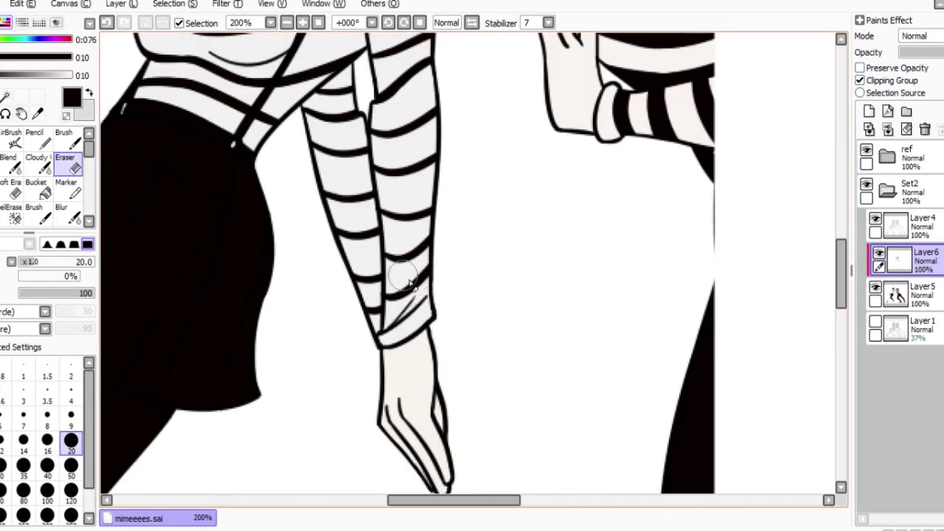
Hide the ref folder, merge the stripe layer into the flat colours and add an empty layer above them.
scroll(438, 273, "down", 2)
left_click(867, 149)
key("ctrl+e")
key("ctrl+shift+n")
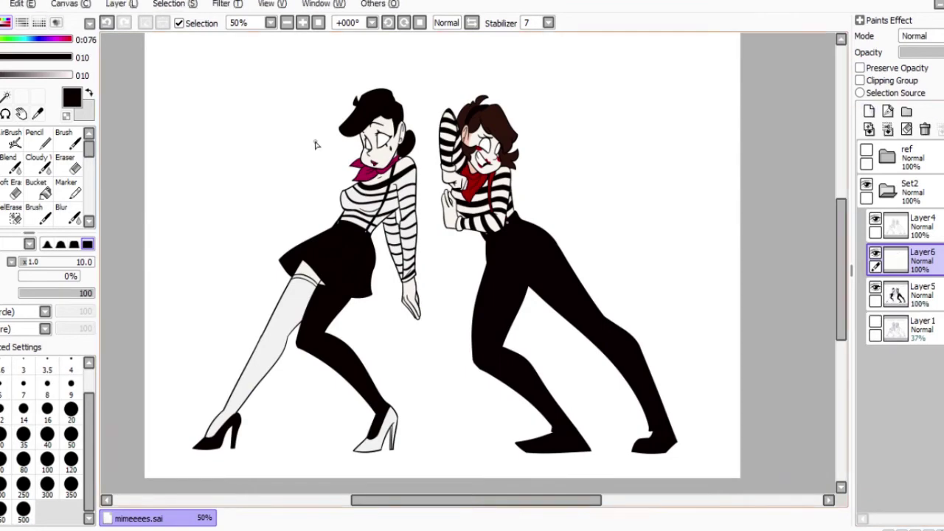
Paint black pupils in both figures' eyes and, with the layer's opacity preserved, add small white highlights.
scroll(317, 143, "up", 2)
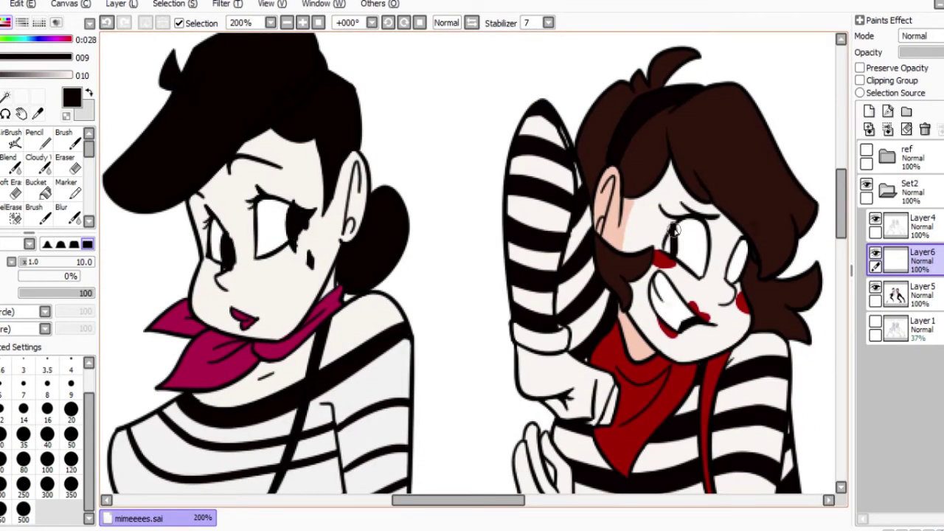
key("b")
left_click(860, 67)
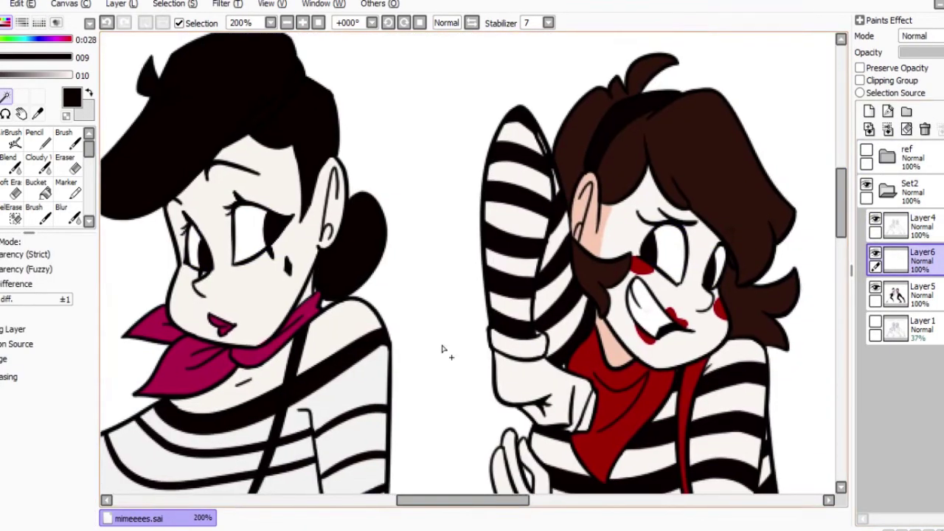
key("x")
key("n")
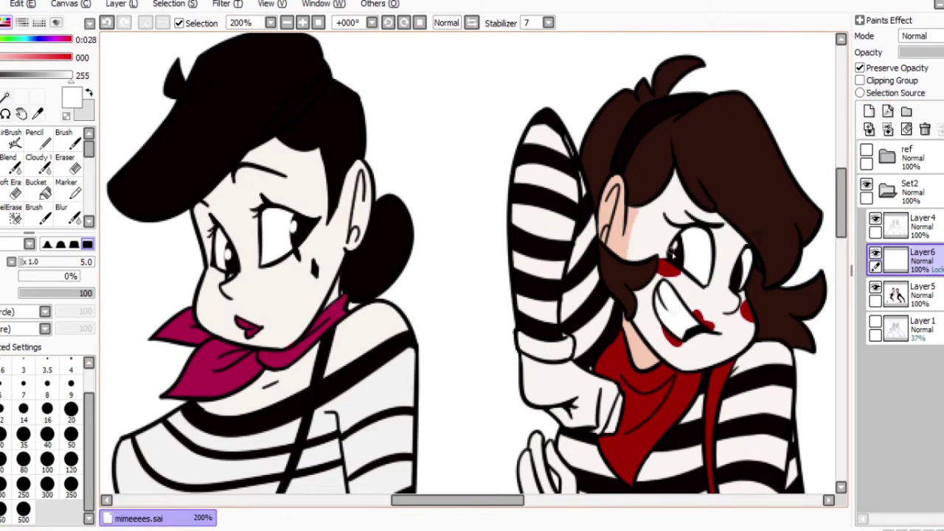
mouse_move(743, 276)
left_mouse_down()
mouse_move(442, 327)
mouse_move(457, 331)
left_mouse_up()
left_click(71, 410)
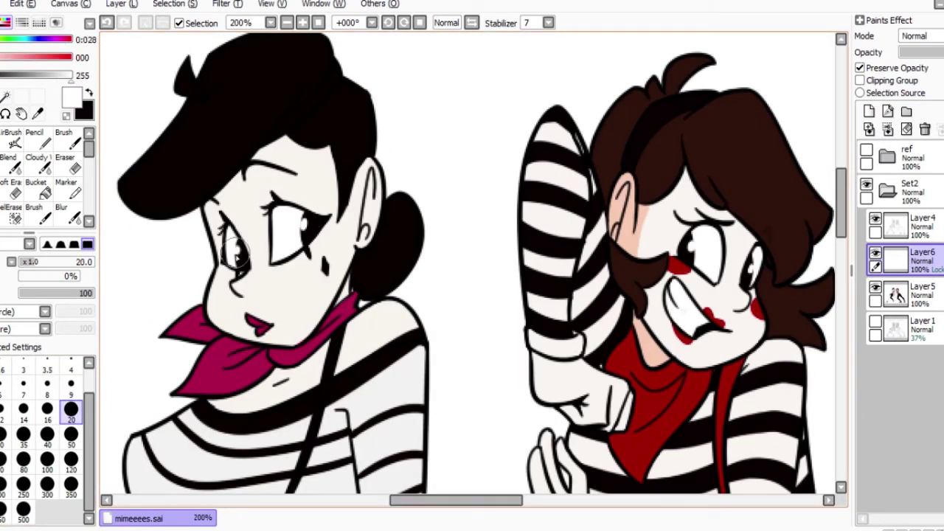
Add a layer clipped to the line art and recolour the skirt's waistband and pleat lines dark grey-brown with a size 9 brush.
scroll(243, 269, "down", 4)
left_click(869, 110)
left_click(860, 80)
scroll(195, 401, "up", 4)
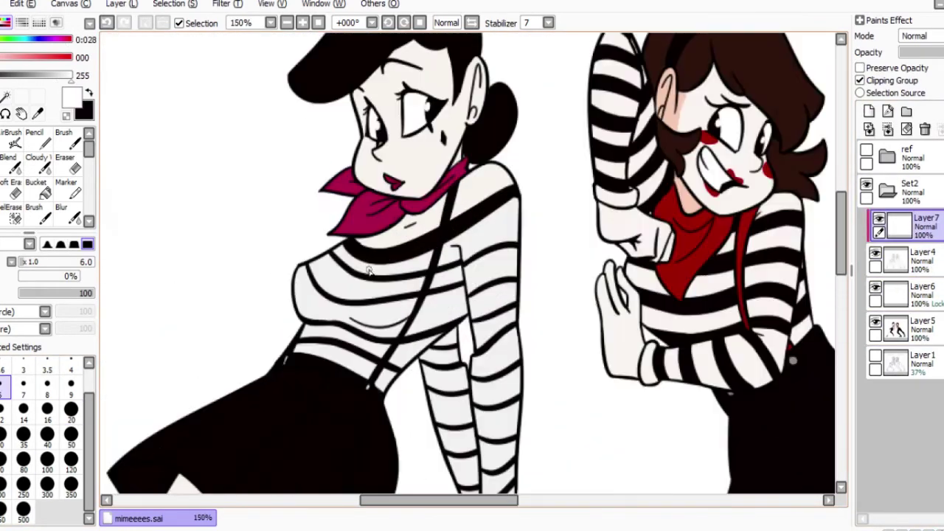
left_click_drag(196, 401, 295, 190)
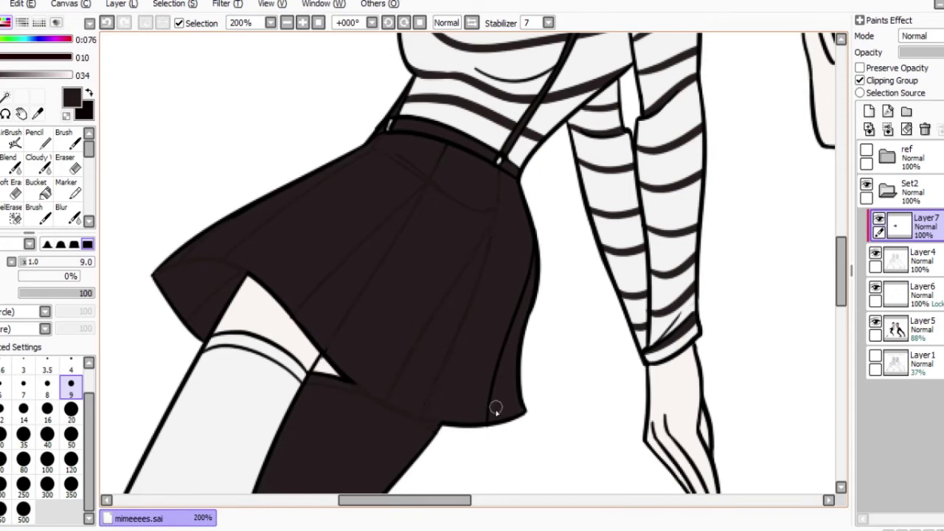
left_click_drag(392, 133, 392, 194)
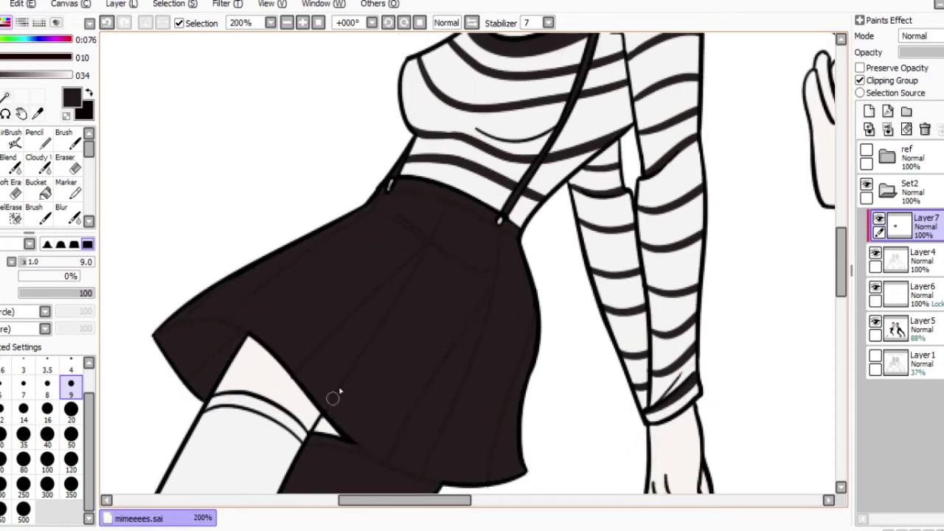
left_click_drag(333, 399, 387, 365)
Recolour the inner lines of the left figure's black high heel and beret dark grey-brown with the size 9 brush.
key("e")
key("b")
scroll(347, 249, "down", 15)
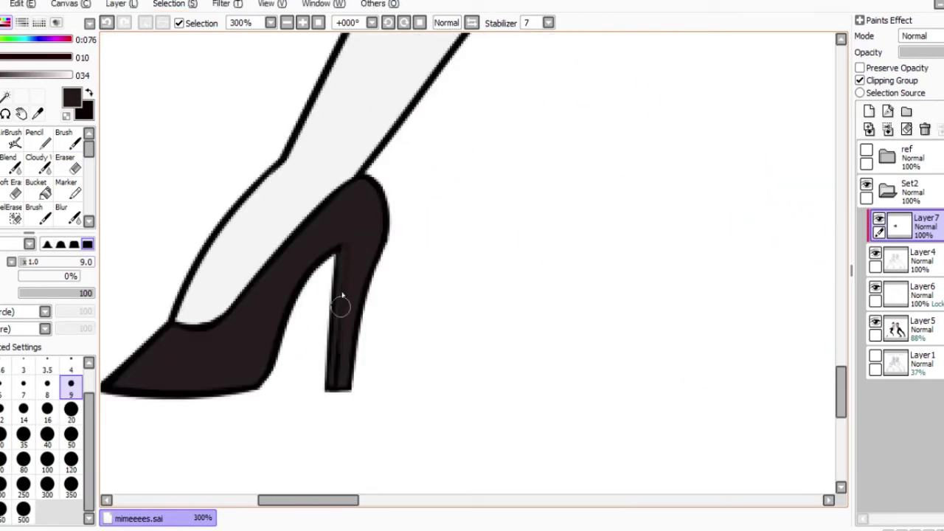
scroll(450, 322, "up", 15)
scroll(342, 107, "up", 5)
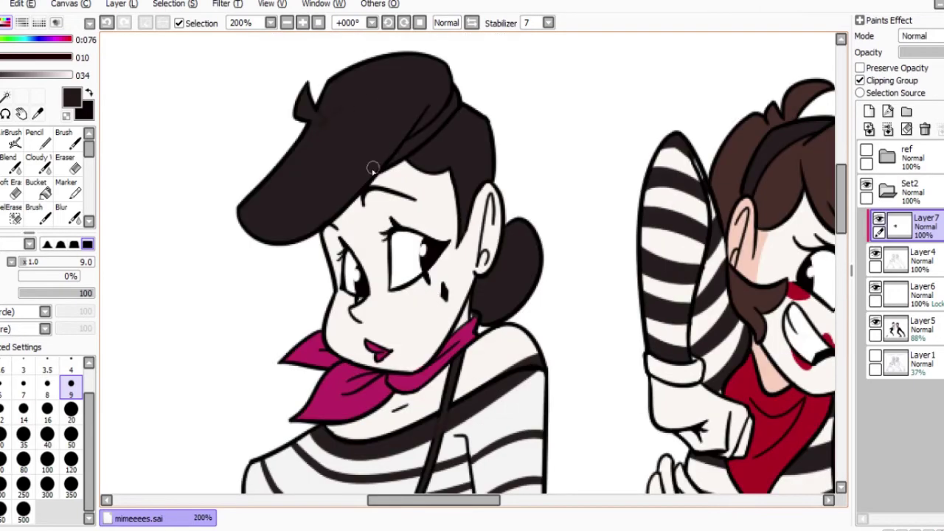
Sample the scarf's crimson and fill its end beside the hair bun on Layer5.
scroll(453, 116, "down", 1)
scroll(421, 238, "up", 2)
left_click(896, 329)
left_click(421, 238, "alt")
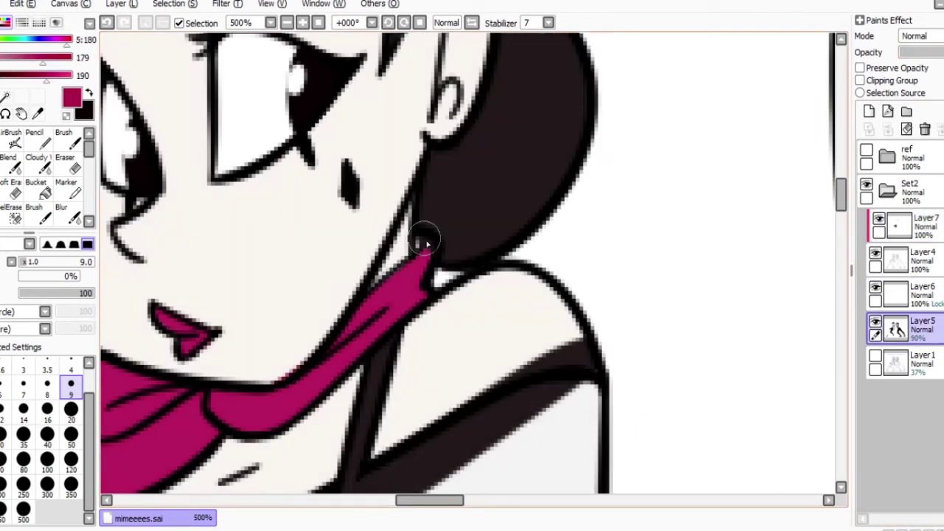
scroll(421, 238, "down", 1)
scroll(343, 302, "down", 3)
Return to the clipped Layer7 with the dark grey-brown colour and lower Layer5's opacity to 83% to reveal the right figure's trouser lines.
left_click(900, 225)
left_click(860, 81)
scroll(481, 280, "up", 1)
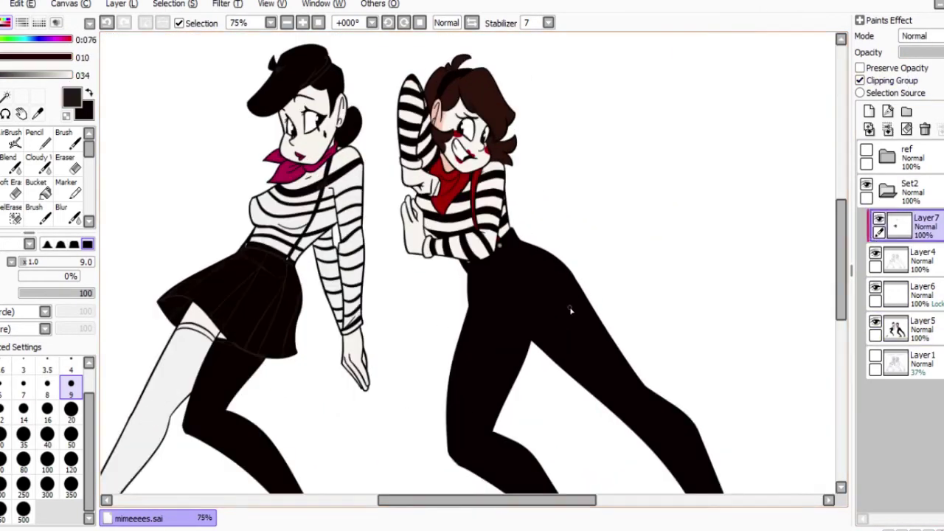
left_click(71, 459)
left_click(481, 280, "alt")
scroll(481, 280, "up", 1)
left_click(896, 329)
left_click(900, 225)
scroll(455, 332, "up", 2)
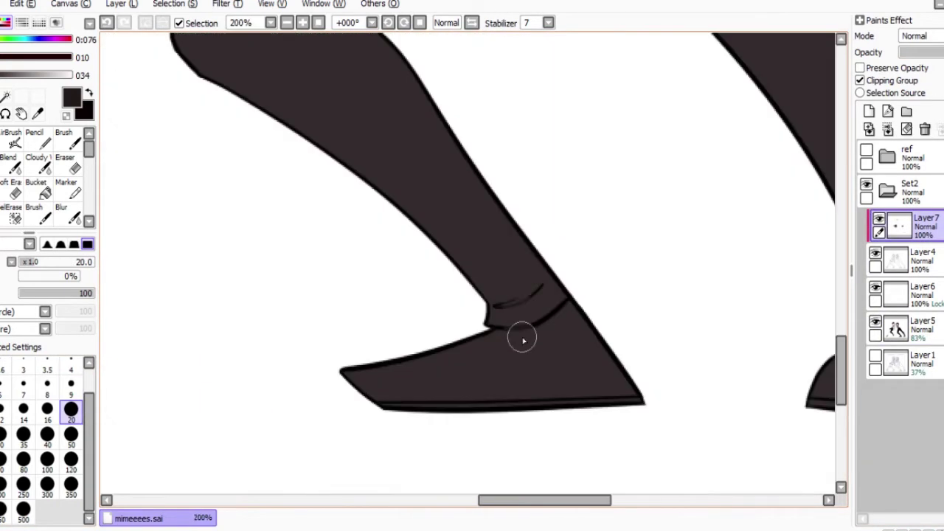
Recolour the lines around the right figure's trouser hems and shoes dark grey-brown with size 20 and 9 brushes.
left_click(71, 408)
left_click_drag(472, 295, 575, 258)
left_click(71, 383)
scroll(682, 402, "right", 5)
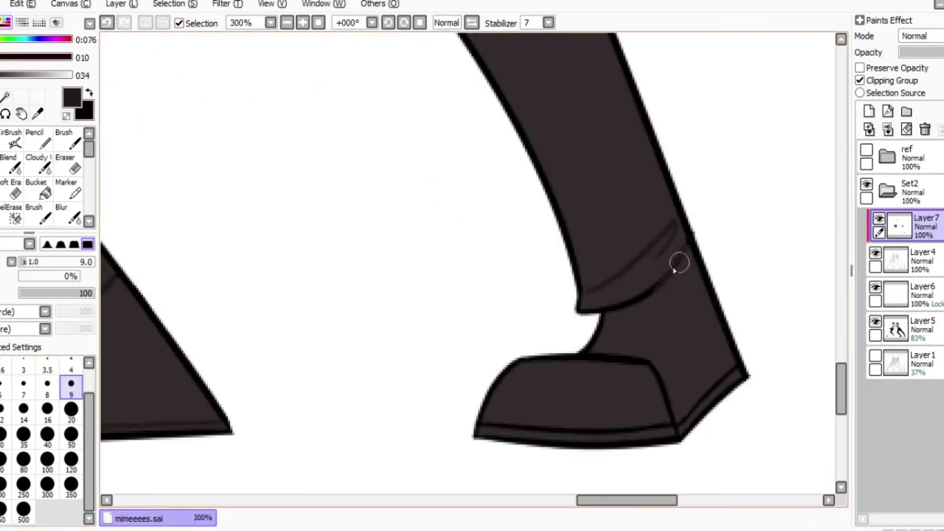
Restore Layer5's opacity to 100% and repaint the left figure's skirt hem line on Layer7 with the canvas flipped.
scroll(596, 295, "down", 4)
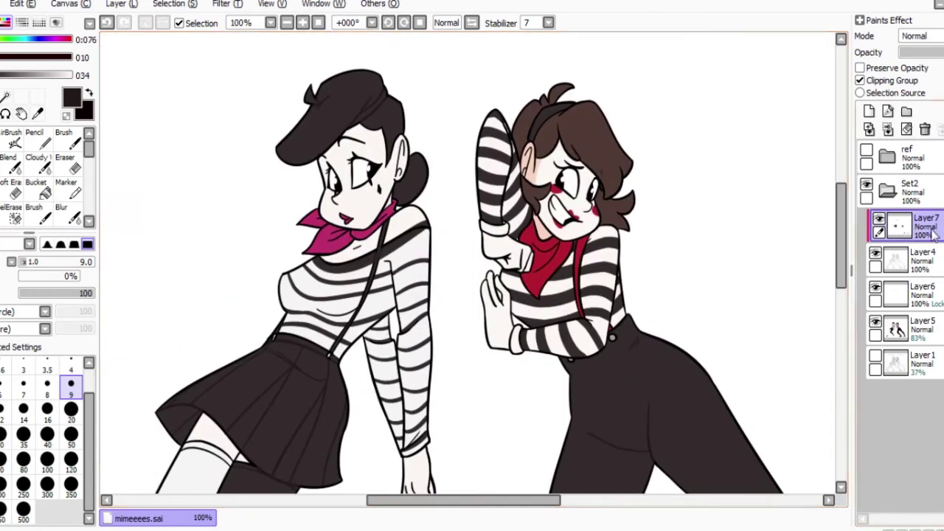
left_click(896, 330)
scroll(523, 303, "up", 4)
key("ctrl+z")
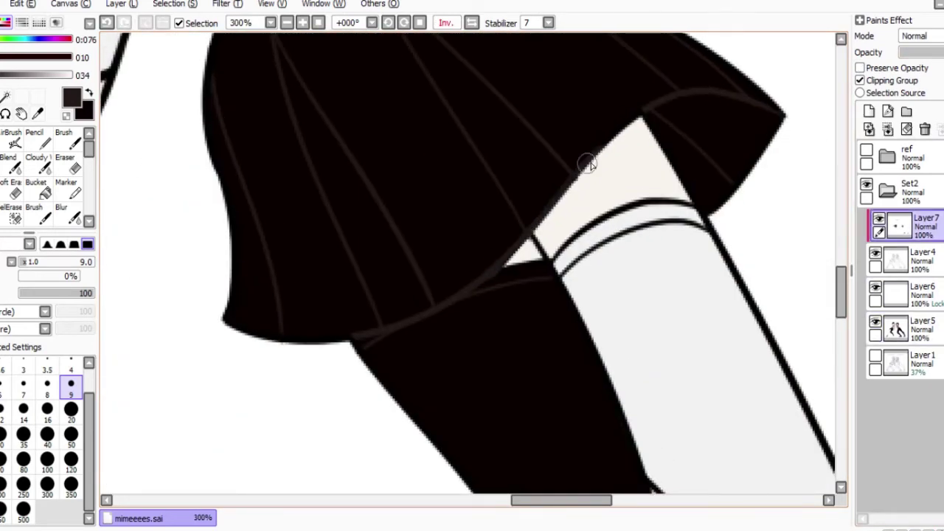
left_click_drag(588, 163, 505, 225)
scroll(413, 361, "down", 3)
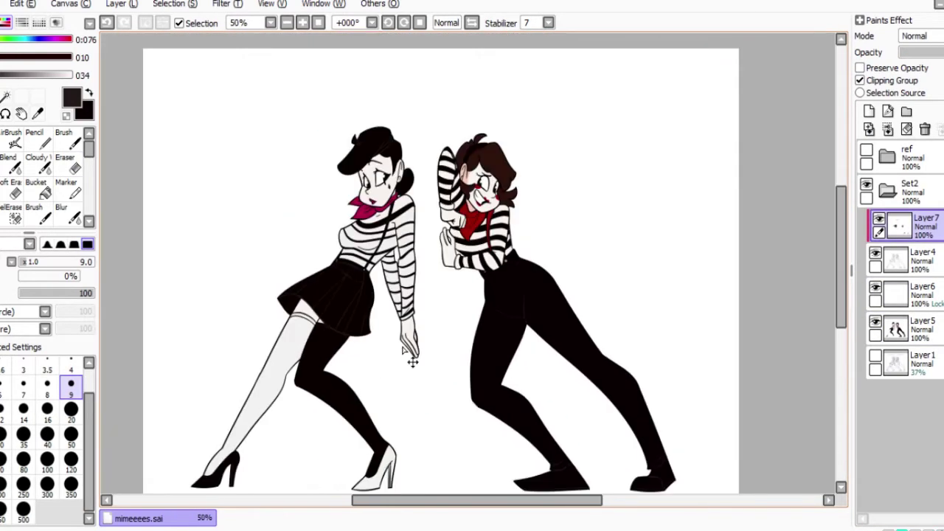
Sample the scarf colour, darken it to a deep red and create a clipped layer in Multiply mode.
scroll(342, 271, "up", 4)
left_click(430, 191, "alt")
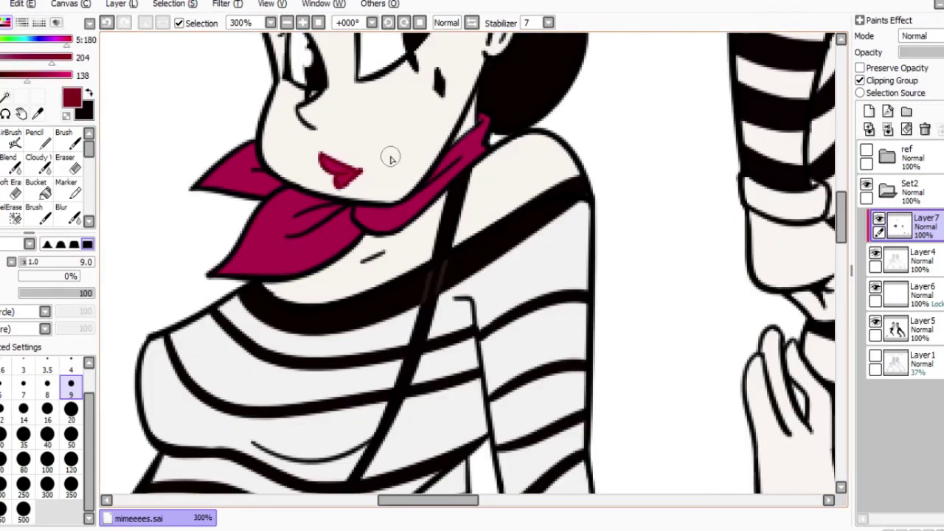
scroll(391, 159, "down", 3)
left_click(869, 111)
left_click(914, 35)
left_click(914, 59)
Shade the left figure's forehead beneath the beret with a size 50 brush and move the Multiply layer directly above Layer5.
scroll(383, 177, "up", 2)
left_click(71, 436)
left_click_drag(413, 166, 363, 188)
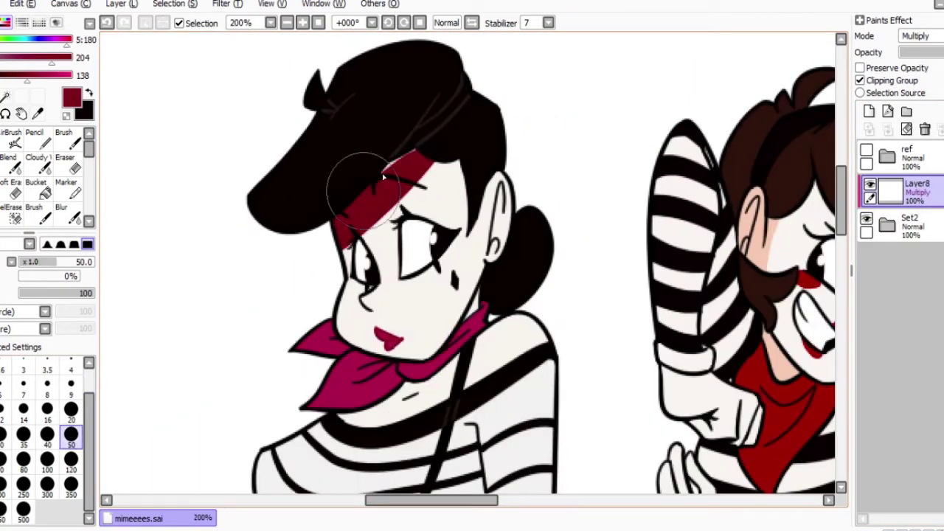
left_click(886, 225)
left_click_drag(914, 191, 907, 310)
Erase thin light lines along the forehead shadow's edge and shade the left figure's eyes, nose and scarf with a size 6 brush.
key("e")
left_click(71, 401)
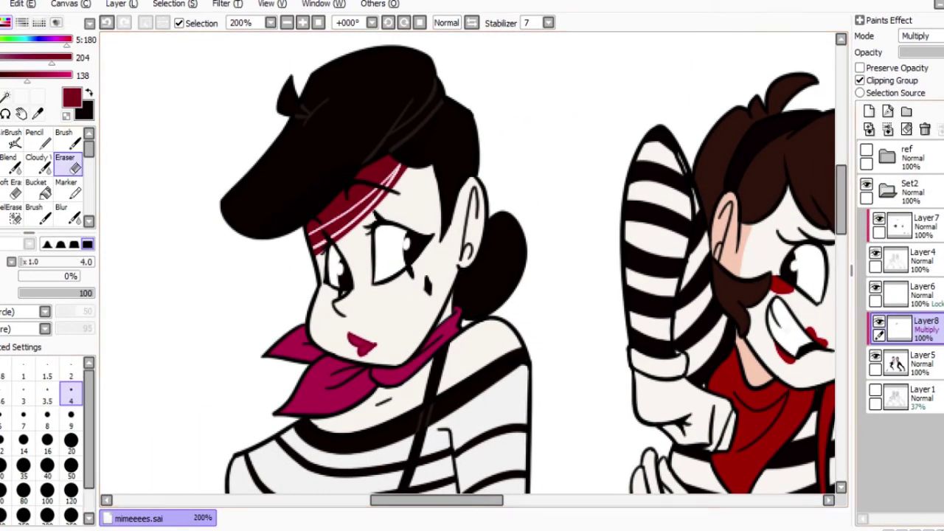
key("ctrl+z")
key("bracketright")
key("h")
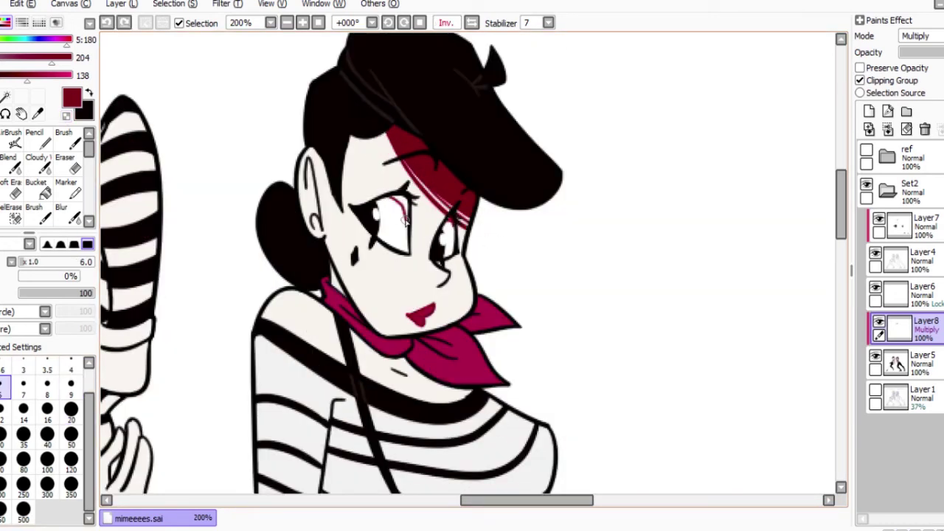
key("h")
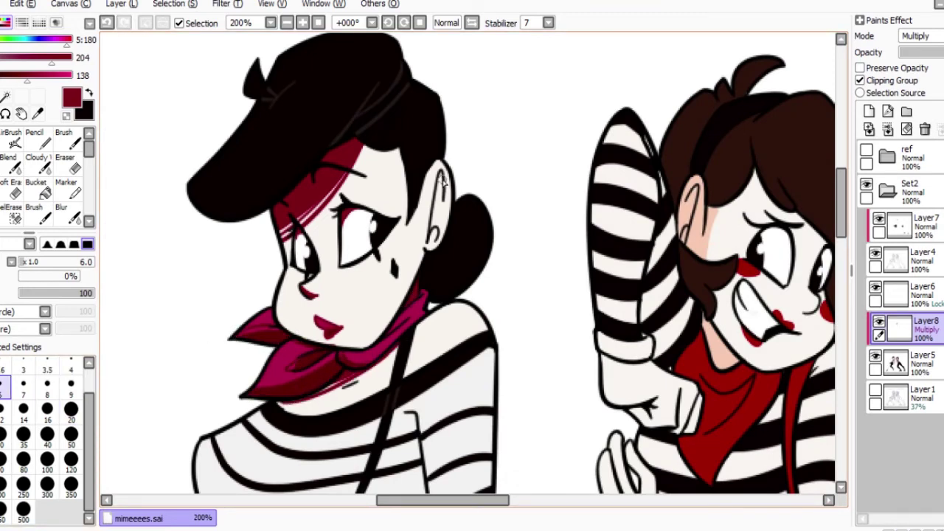
Shade the left figure's shirt around the bust and torso side and the rear sleeve in deep red with size 20 and 9 brushes.
scroll(442, 220, "down", 5)
left_click(71, 409)
mouse_move(259, 211)
left_mouse_down()
mouse_move(371, 233)
mouse_move(432, 203)
mouse_move(241, 237)
mouse_move(427, 216)
mouse_move(458, 171)
left_mouse_up()
scroll(458, 171, "up", 1)
left_click(71, 384)
left_click_drag(247, 199, 347, 298)
scroll(443, 258, "down", 5)
left_click_drag(369, 198, 352, 286)
scroll(442, 258, "up", 2)
Shade the front sleeve's inner edge, cuff and wrist in deep red and trim the shadow with a size 4 eraser.
left_click_drag(411, 166, 418, 212)
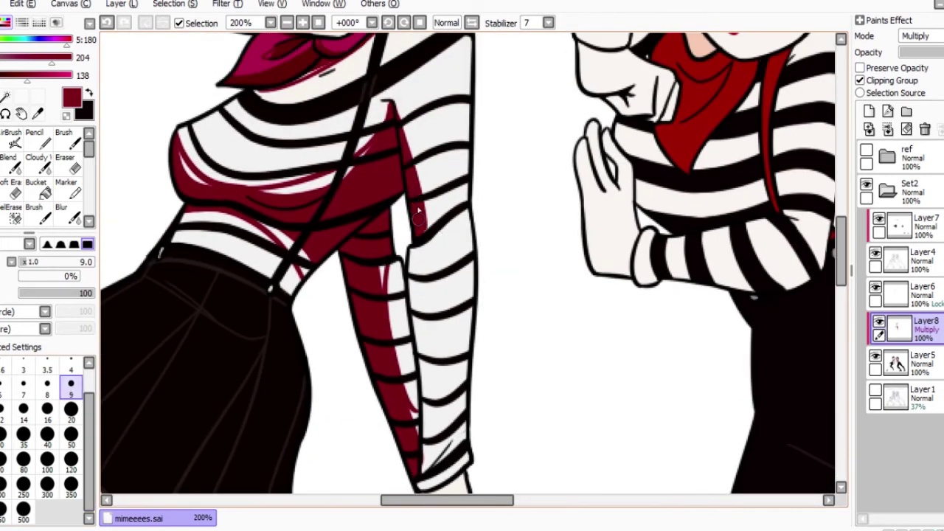
left_click_drag(432, 244, 413, 313)
scroll(417, 325, "down", 3)
left_click_drag(455, 384, 413, 408)
key("e")
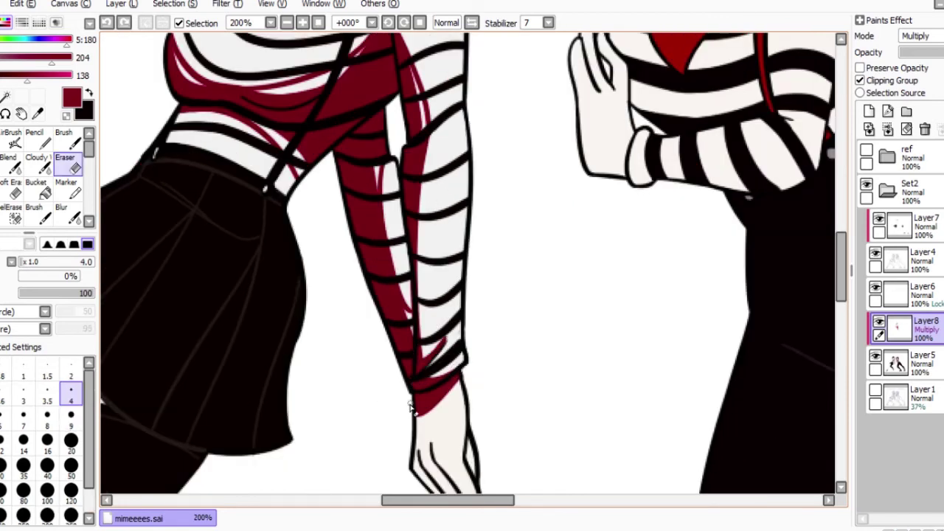
Shade the thumb and finger edges of the left figure's lowered hand with a size 9 brush.
scroll(482, 379, "down", 5)
key("b")
left_click_drag(471, 294, 472, 265)
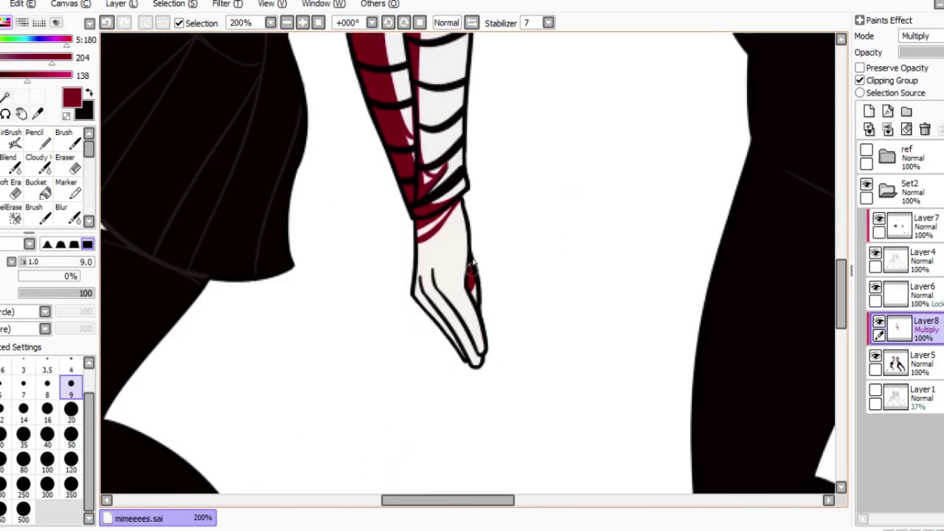
scroll(312, 332, "up", 4)
Flip the canvas, shade the bare thigh beneath the skirt and the white stocking's inner edge, and restore the view.
key("h")
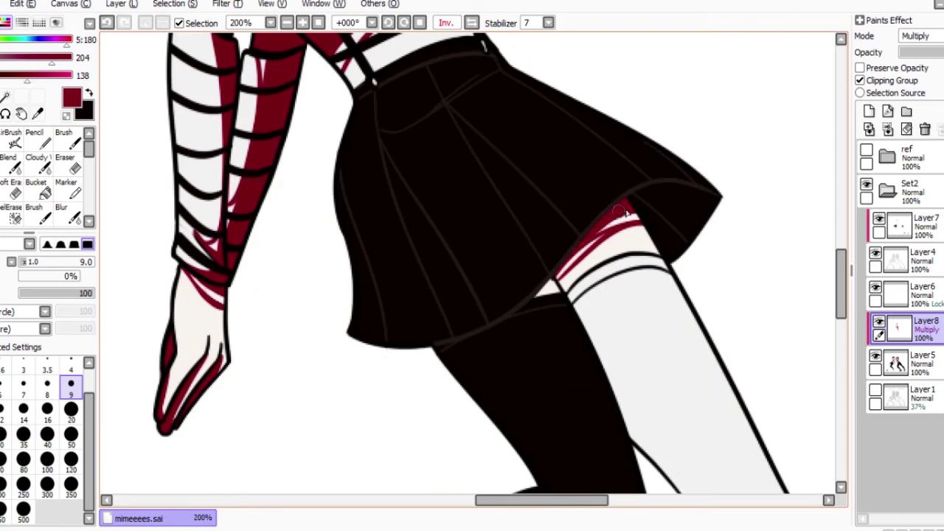
scroll(627, 213, "down", 5)
left_click_drag(386, 129, 446, 317)
scroll(385, 232, "right", 3)
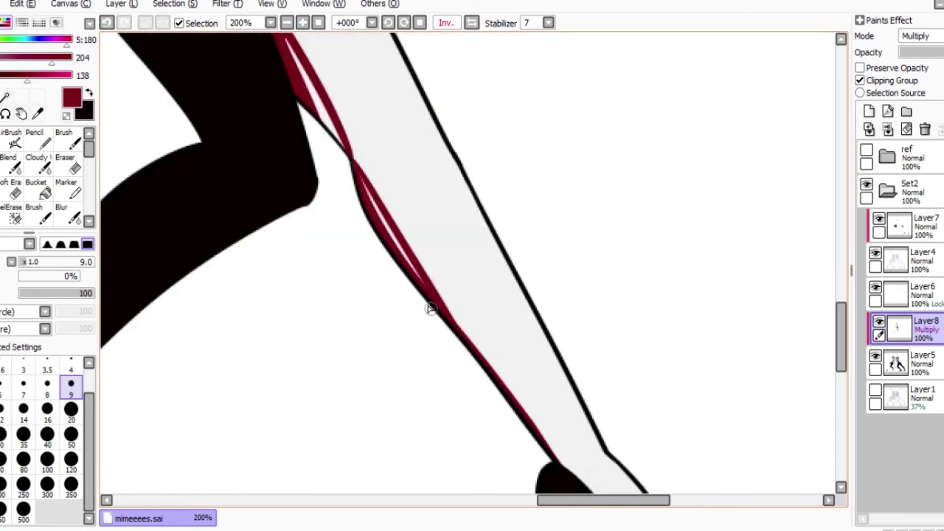
key("h")
key("minus")
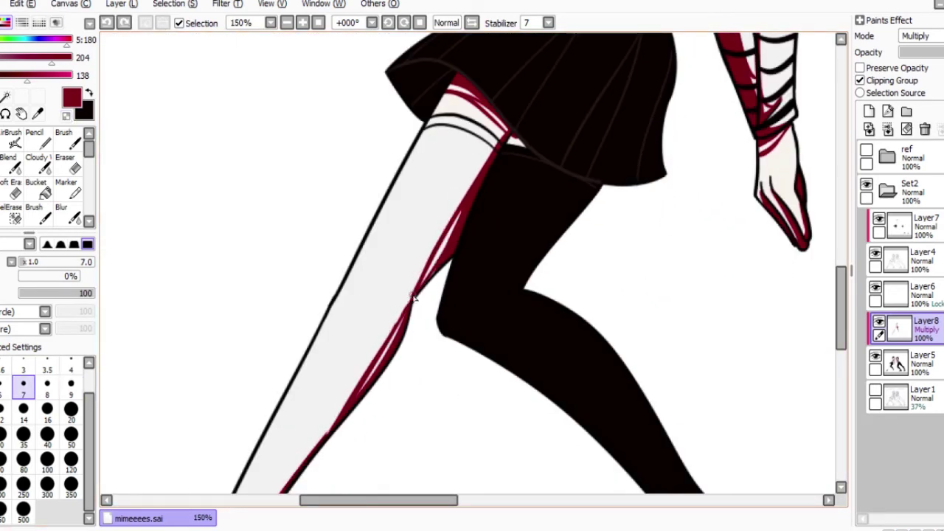
Shade the lower inner edge of the left figure's white stocking in deep red with a size 9 brush.
key("minus")
key("plus")
left_click(71, 384)
left_click_drag(450, 325, 362, 376)
key("minus")
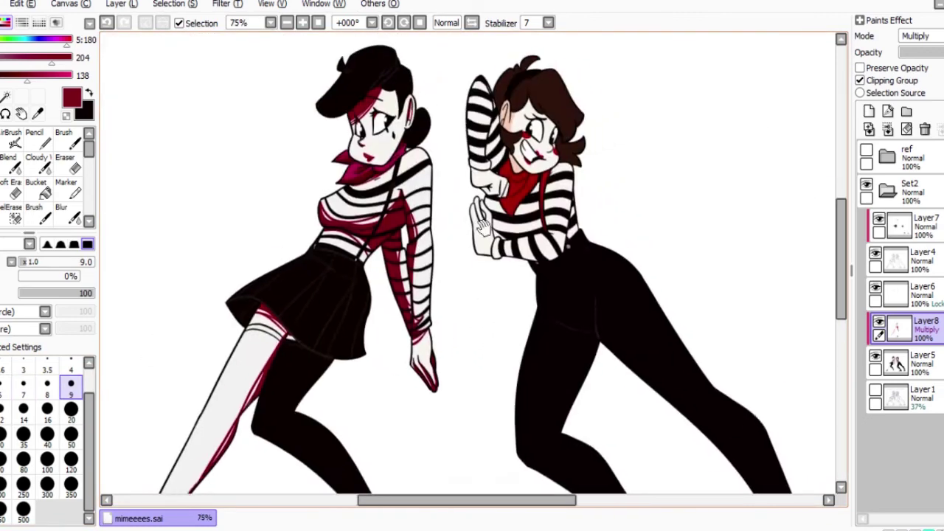
Shade the inner side of the right figure's raised striped sleeve in deep red with a size 20 brush.
key("plus")
key("plus")
key("plus")
mouse_move(477, 175)
left_mouse_down()
mouse_move(458, 217)
mouse_move(472, 235)
left_mouse_up()
key("minus")
left_click(71, 407)
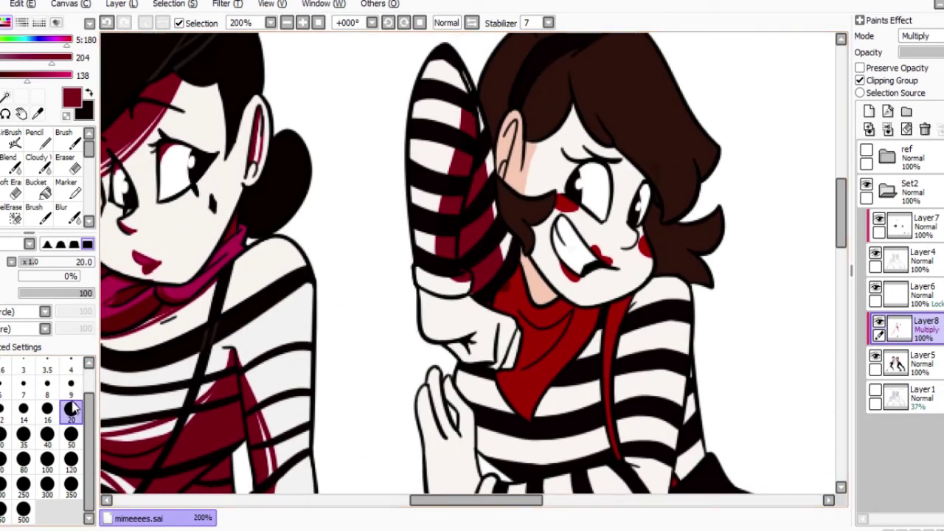
left_click_drag(447, 138, 446, 174)
Shade the right figure's raised cuff, fist and lower chest in deep red with a size 9 brush.
key("bracketleft")
key("bracketleft")
key("bracketleft")
key("bracketleft")
mouse_move(479, 353)
left_mouse_down()
mouse_move(431, 323)
mouse_move(433, 274)
left_mouse_up()
left_click_drag(404, 352, 537, 334)
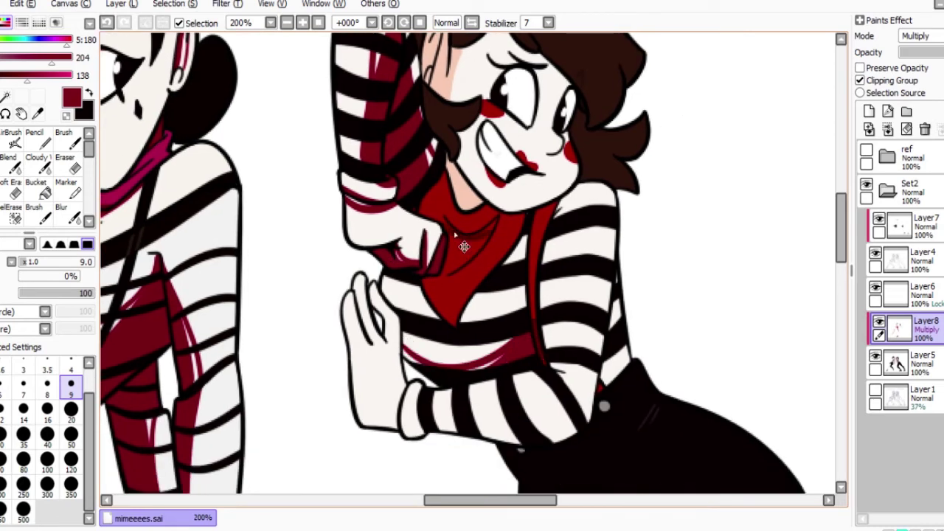
Shade the right figure's neckerchief folds, suspender, bent sleeve and lower hand in deep red with the size 9 brush.
left_click_drag(519, 232, 509, 225)
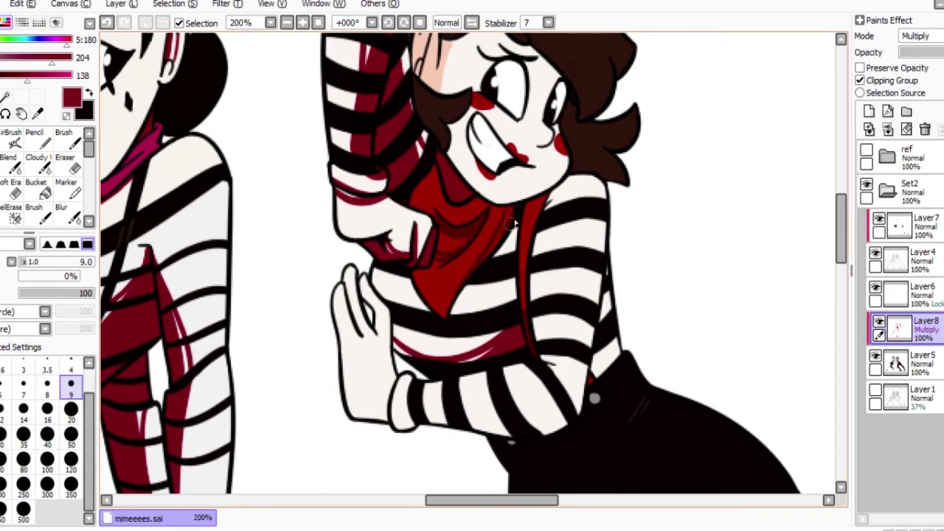
left_click_drag(539, 424, 544, 367)
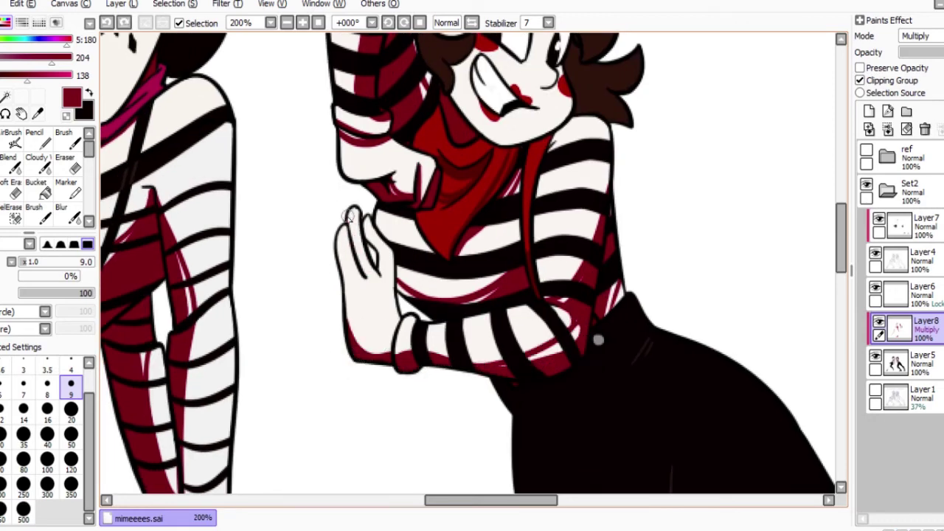
scroll(424, 361, "up", 4)
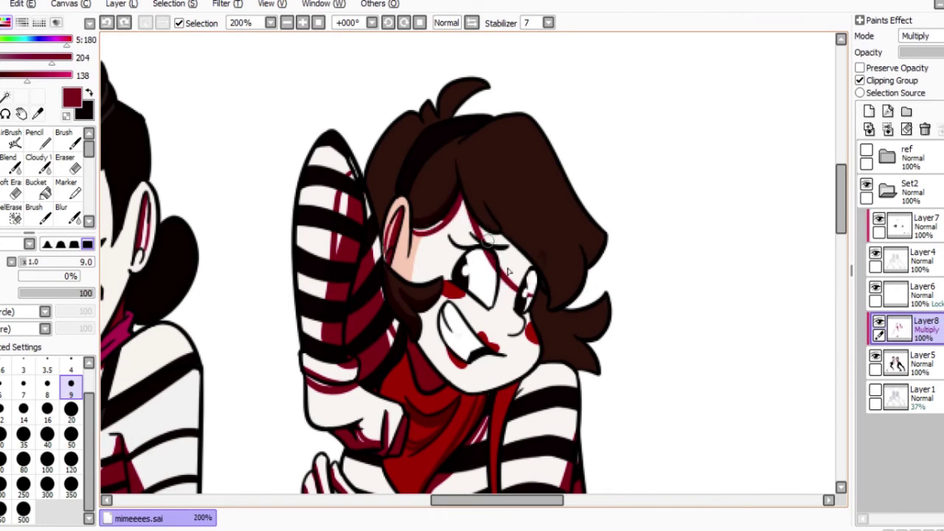
Shade the right figure's ear and the forehead and face beneath the hair in deep red.
left_click_drag(546, 312, 667, 323)
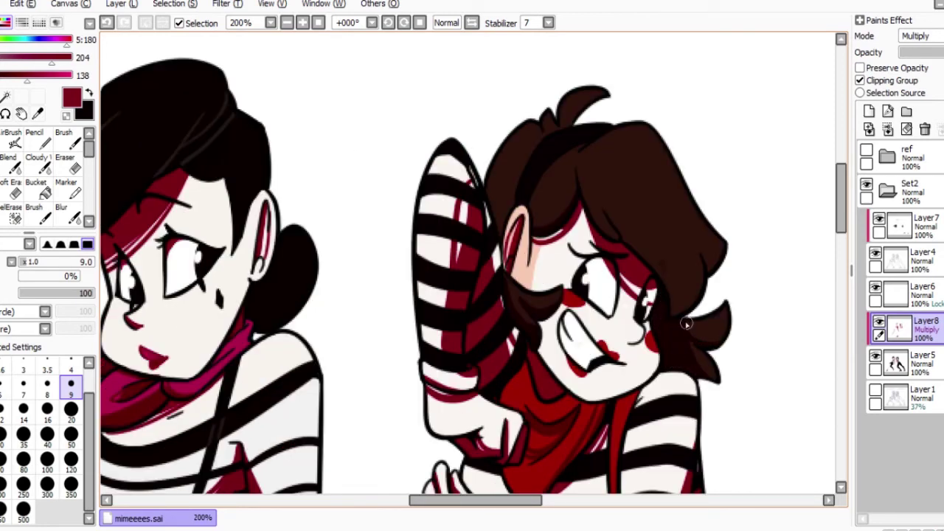
scroll(515, 228, "down", 1)
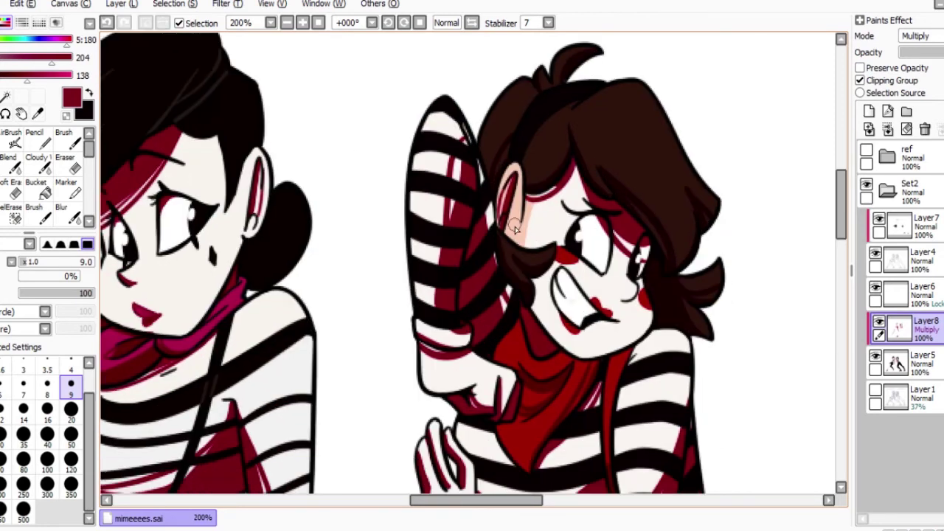
key("h")
key("ctrl+minus")
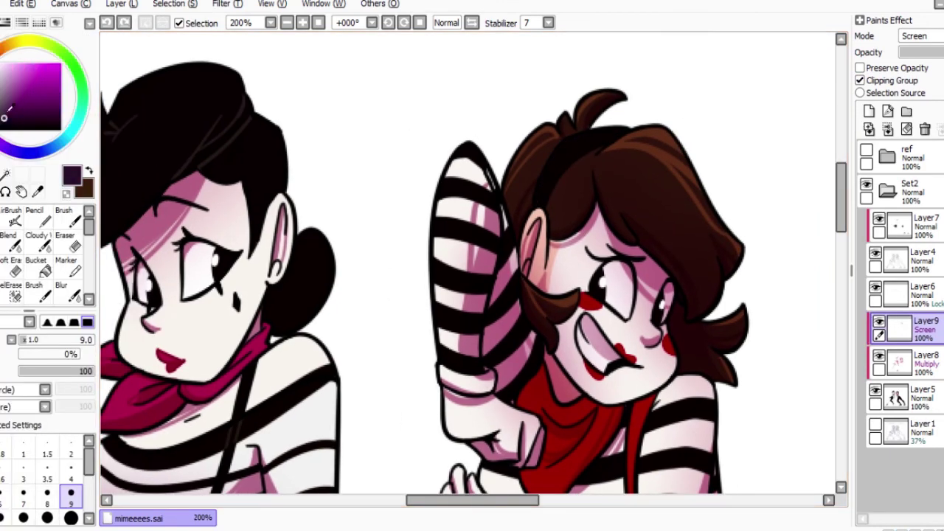
Paint dark grey highlights on the left figure's black beret on the clipped Screen layer with a size 9 brush.
left_click_drag(468, 364, 564, 363)
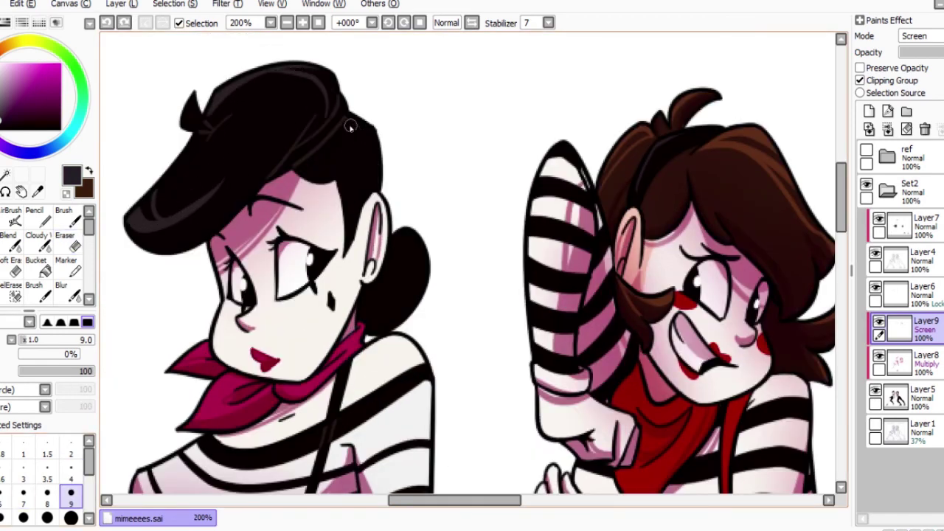
scroll(415, 267, "down", 2)
scroll(270, 261, "up", 2)
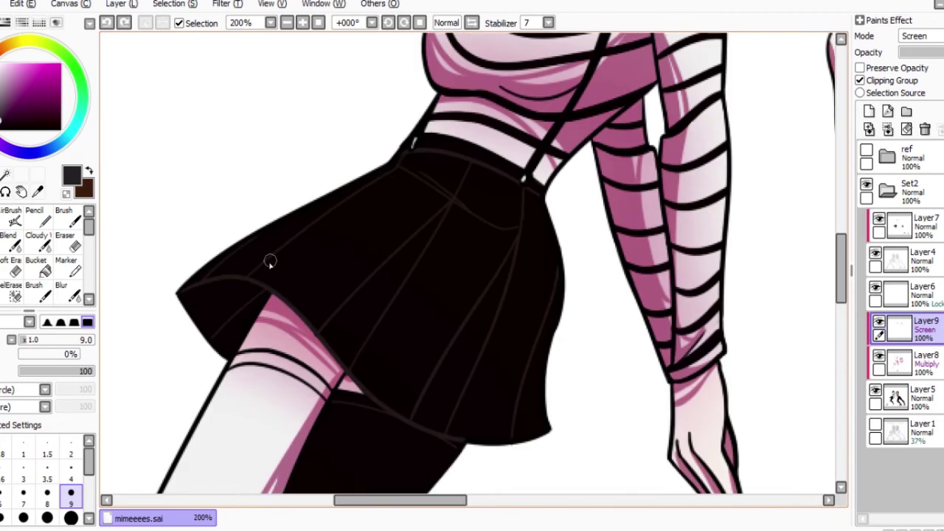
Highlight the left figure's black stocking and black shoe in dark grey and soften the highlights with a size 100 soft eraser.
left_click_drag(493, 267, 466, 157)
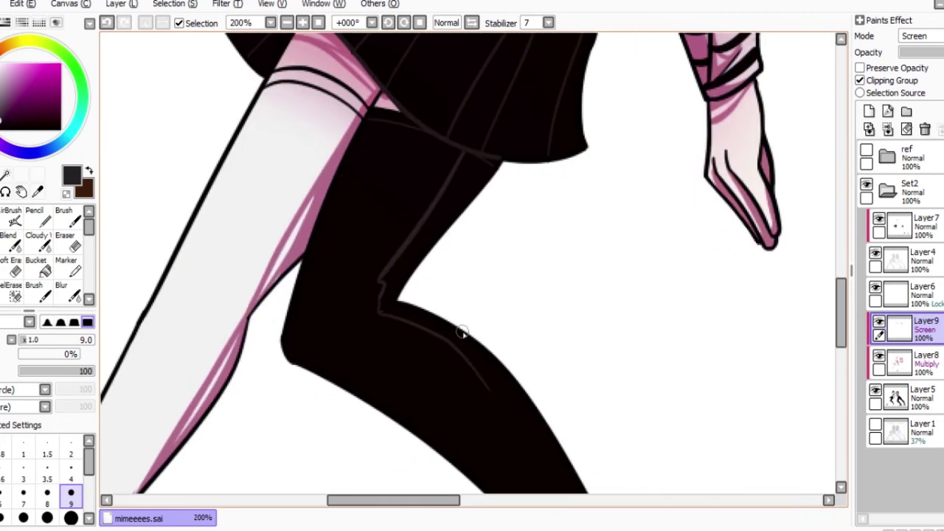
left_click_drag(243, 472, 575, 66)
scroll(453, 312, "down", 3)
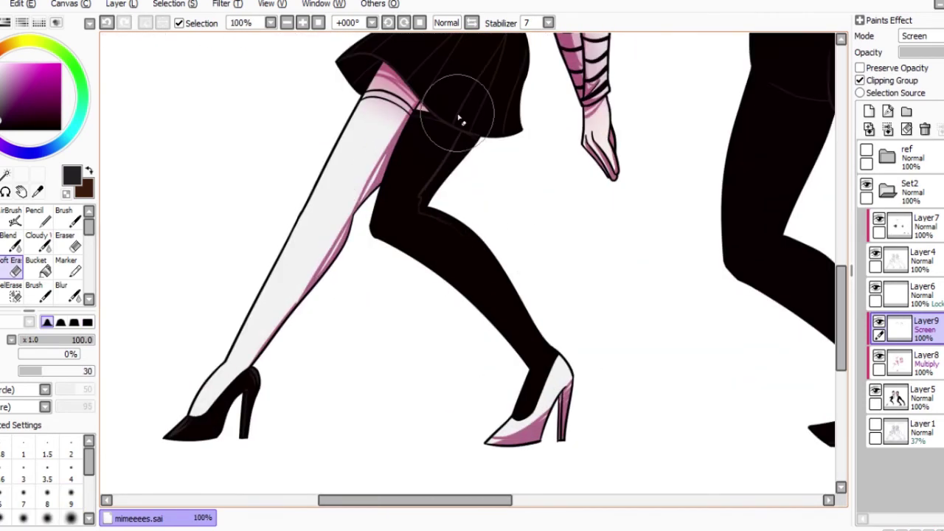
left_click_drag(449, 123, 554, 154)
Highlight the edges of the right figure's black trouser legs in dark grey and soften them with the size 100 soft eraser.
mouse_move(509, 96)
left_mouse_down()
mouse_move(663, 285)
mouse_move(432, 217)
mouse_move(418, 238)
mouse_move(418, 267)
mouse_move(544, 344)
left_mouse_up()
left_click_drag(491, 44, 492, 179)
key("e")
left_click_drag(459, 474, 459, 327)
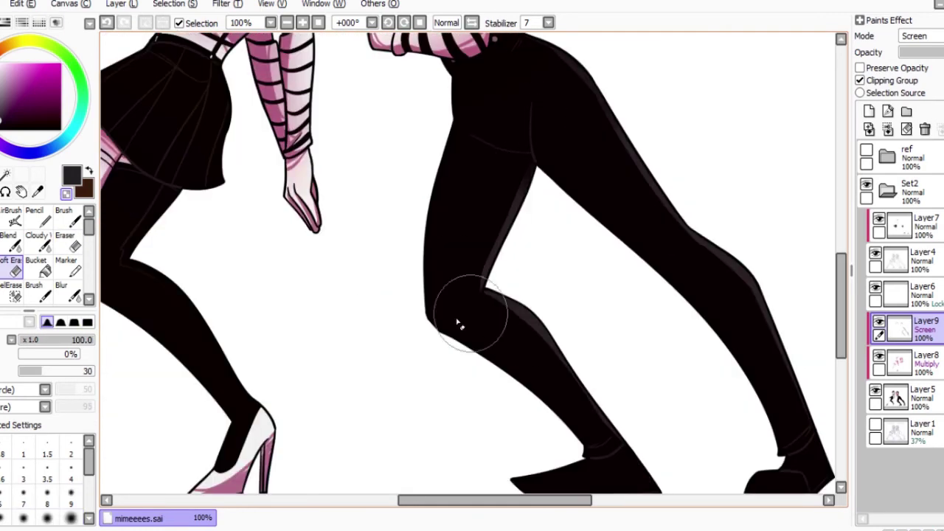
Trim the grey highlights along the right figure's rear trouser leg with a size 7 eraser.
scroll(723, 454, "down", 1)
scroll(723, 453, "up", 1)
key("e")
scroll(481, 366, "up", 2)
mouse_move(481, 366)
left_mouse_down()
mouse_move(421, 253)
mouse_move(361, 70)
mouse_move(544, 341)
left_mouse_up()
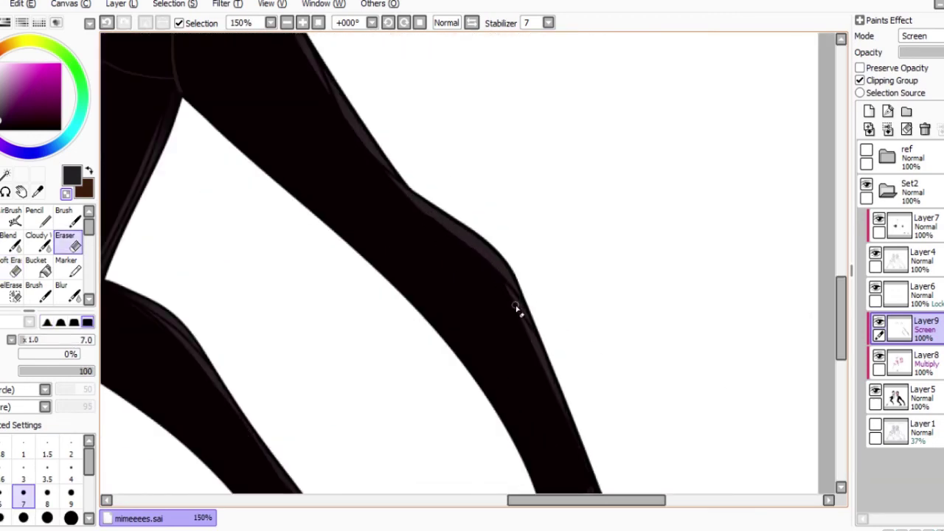